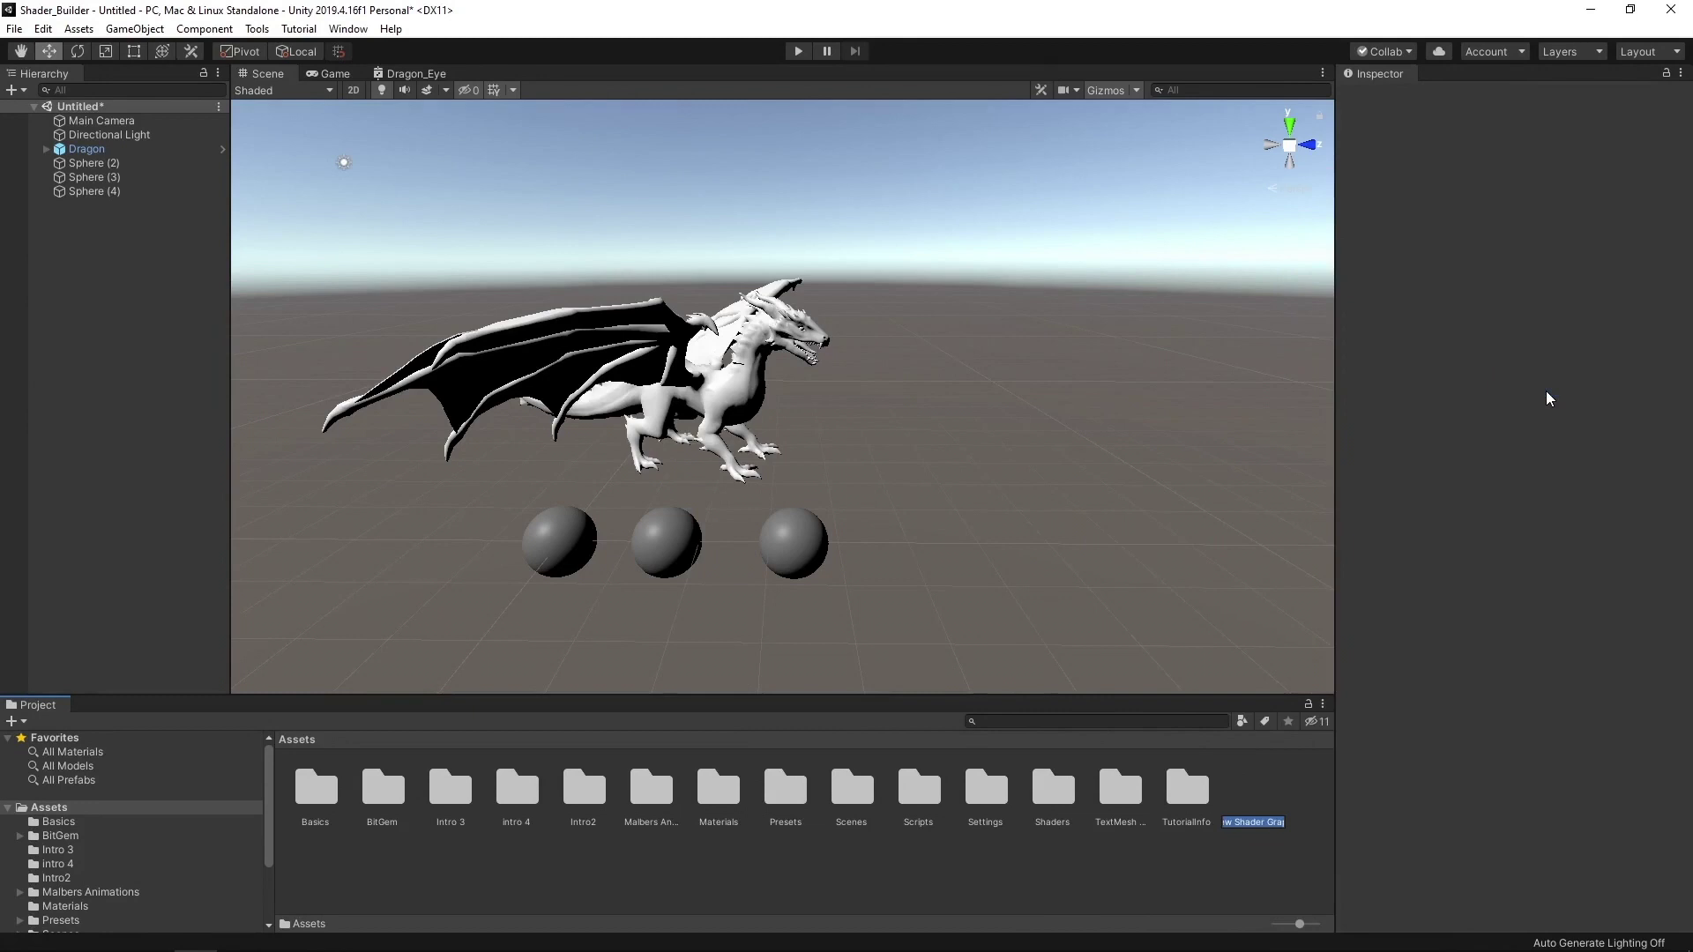
Name the new shader graph Dragon_Eye and open it in a maximized graph editor
type("Dragon_Eye")
key("Return")
double_click(1257, 797)
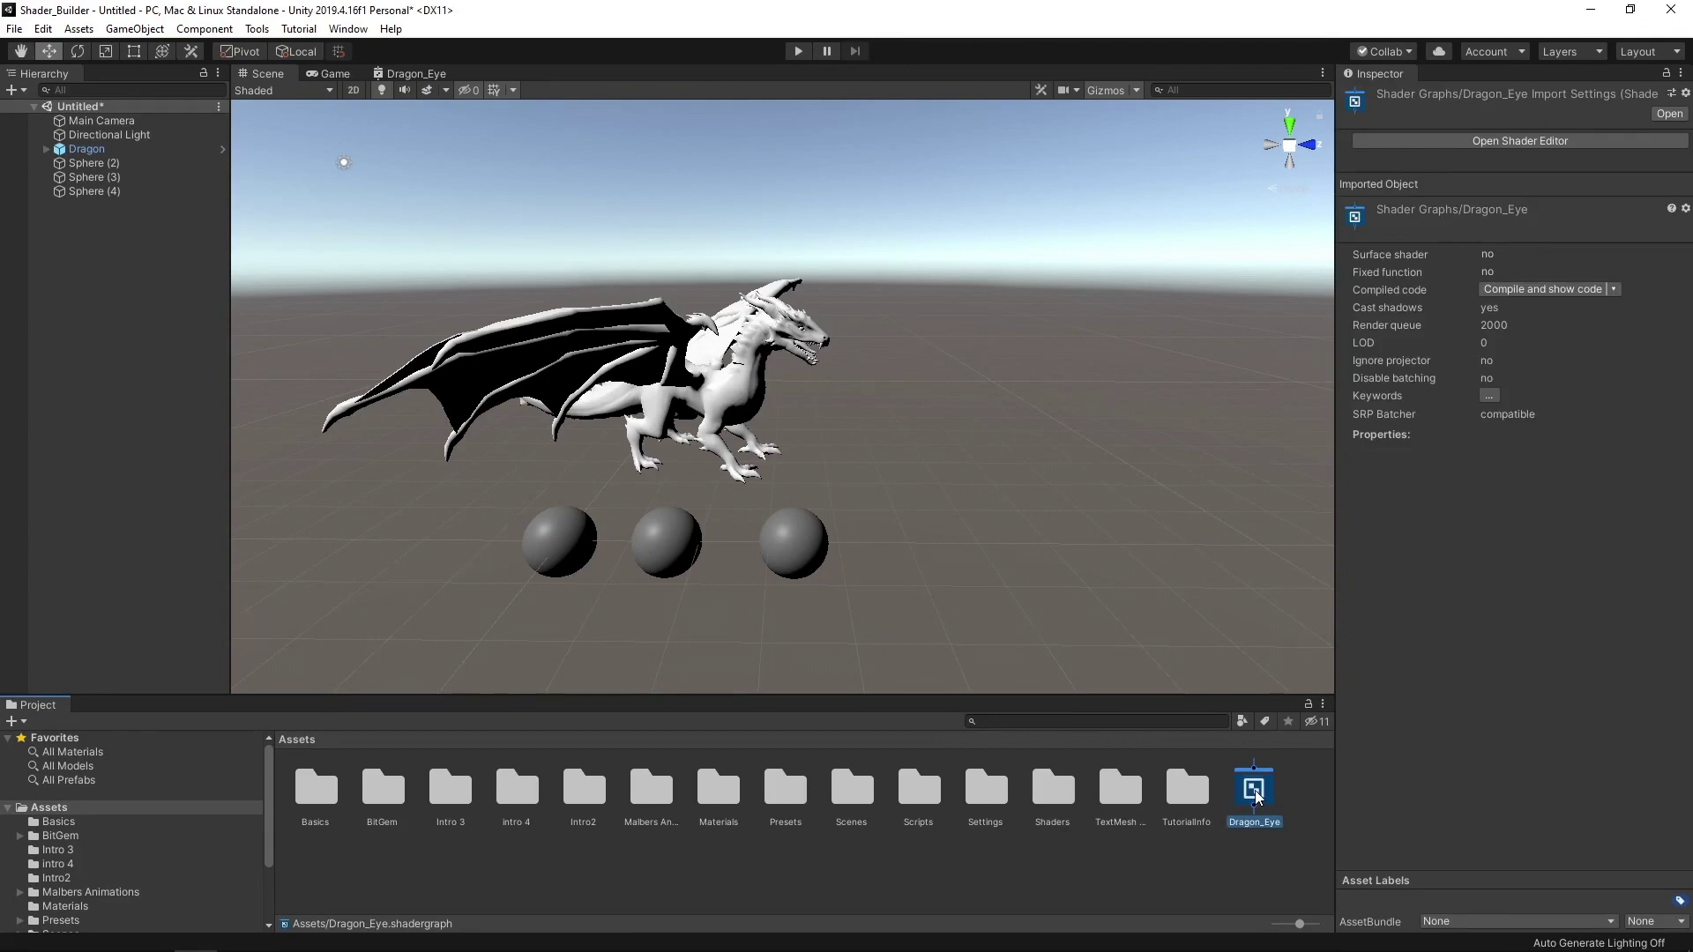
left_click(1321, 74)
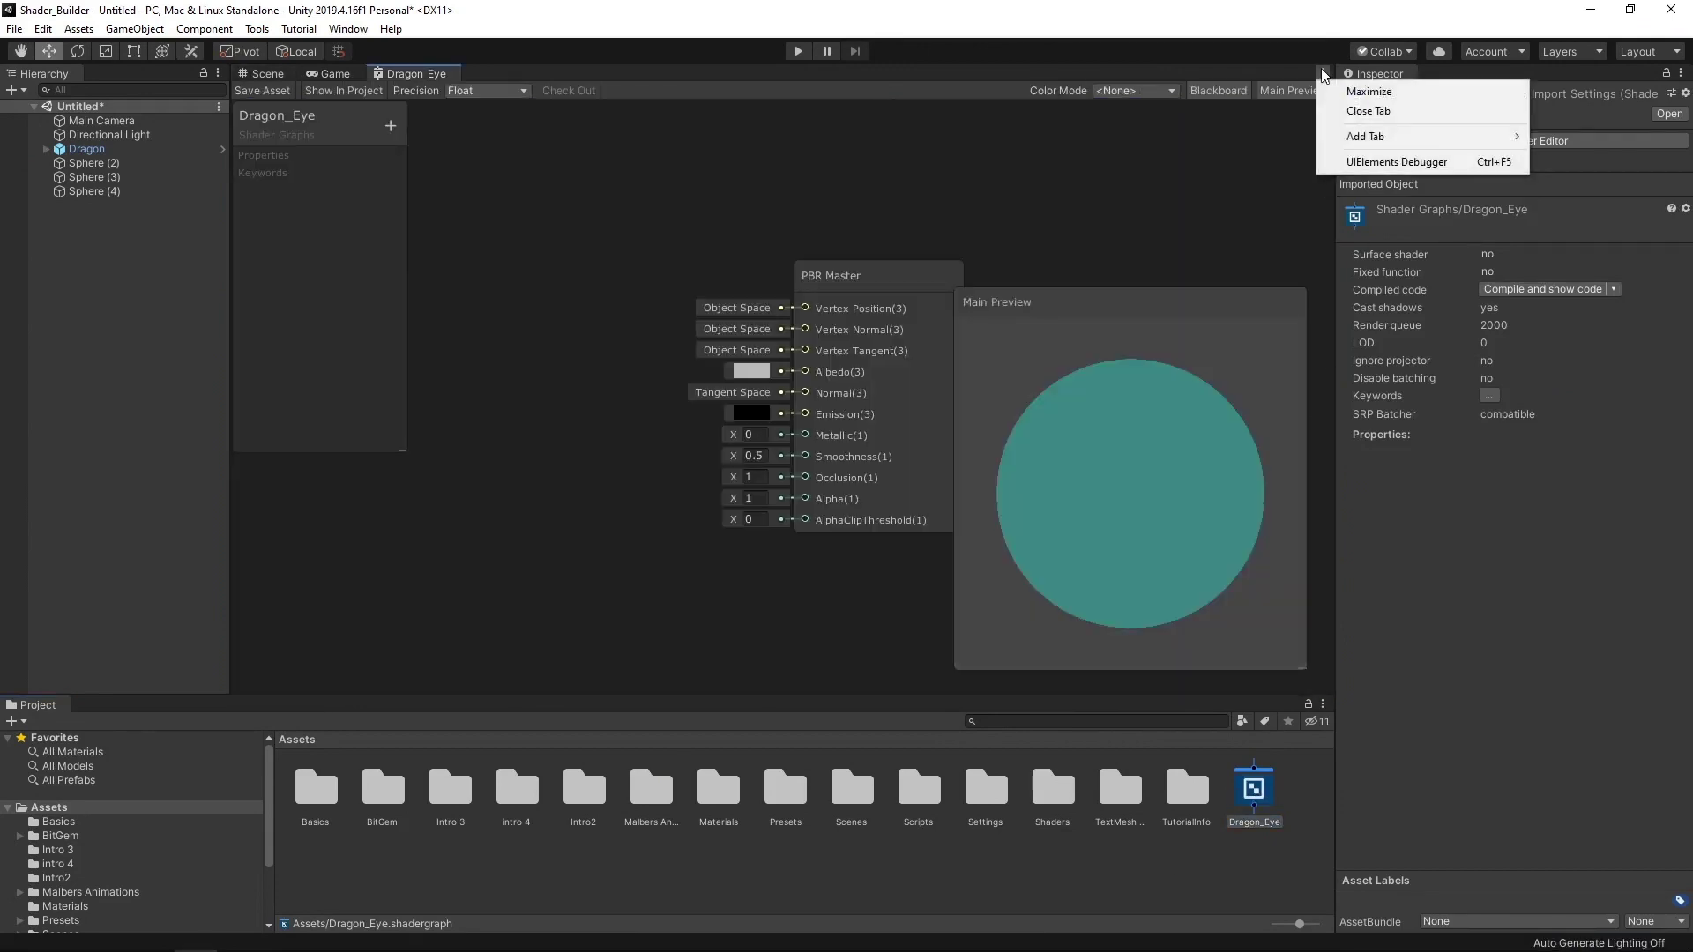
left_click(1362, 84)
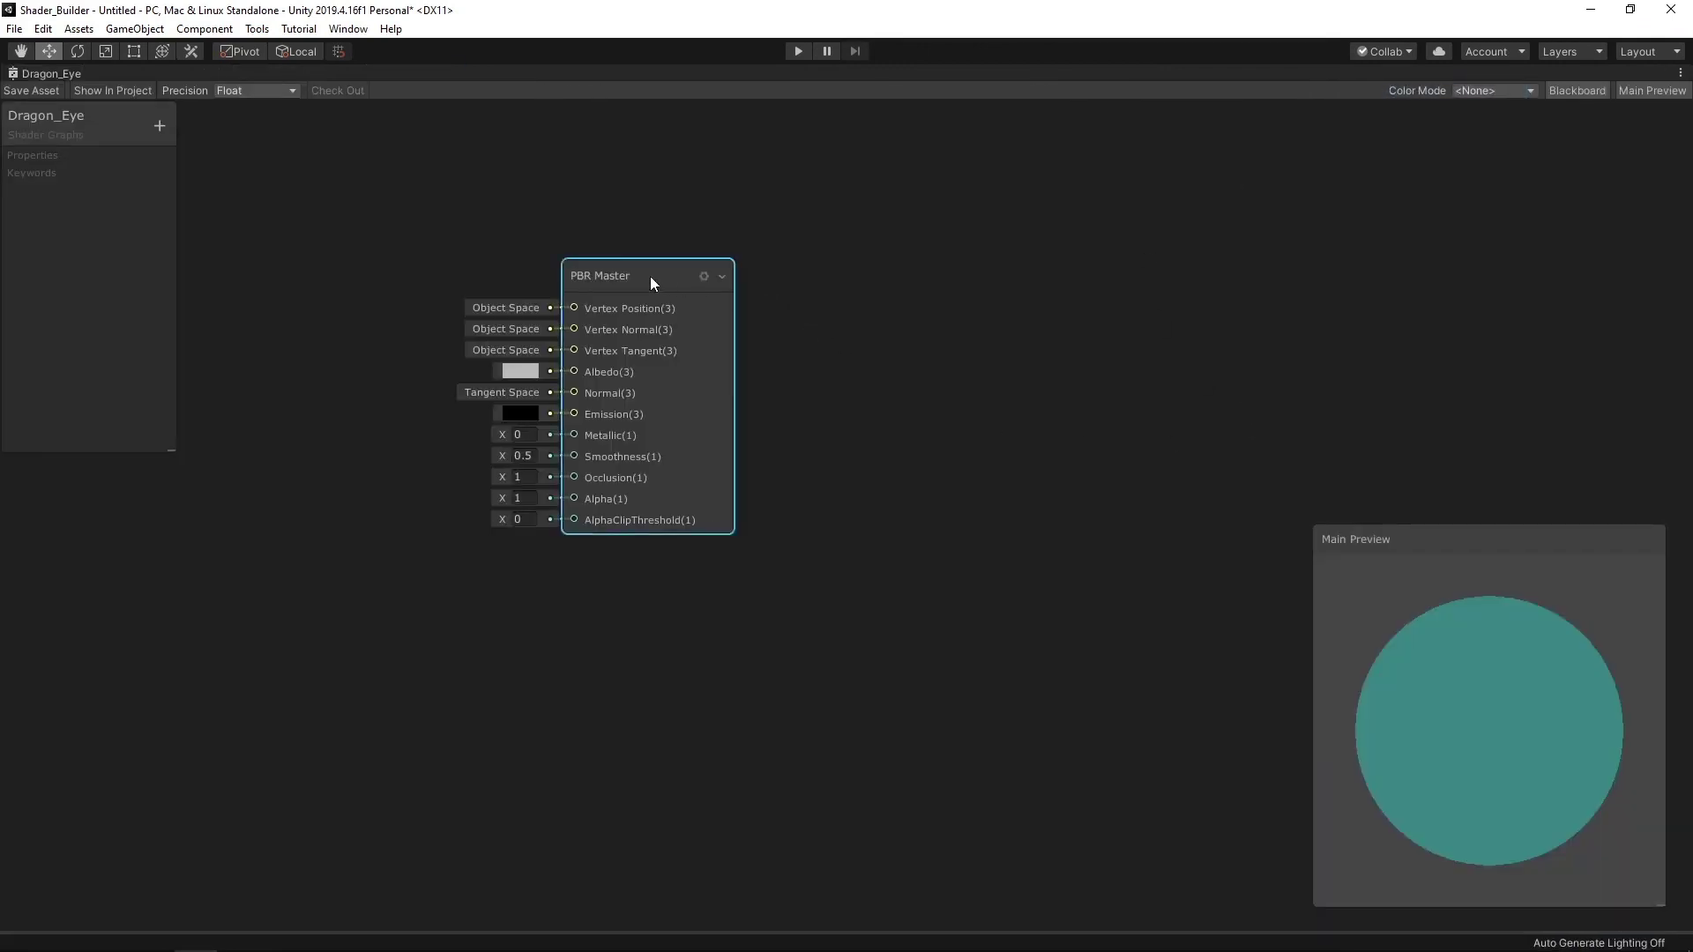
Move the PBR Master node aside and add a Fresnel Effect node with its Power set to 2
left_click_drag(649, 277, 1127, 416)
right_click(398, 335)
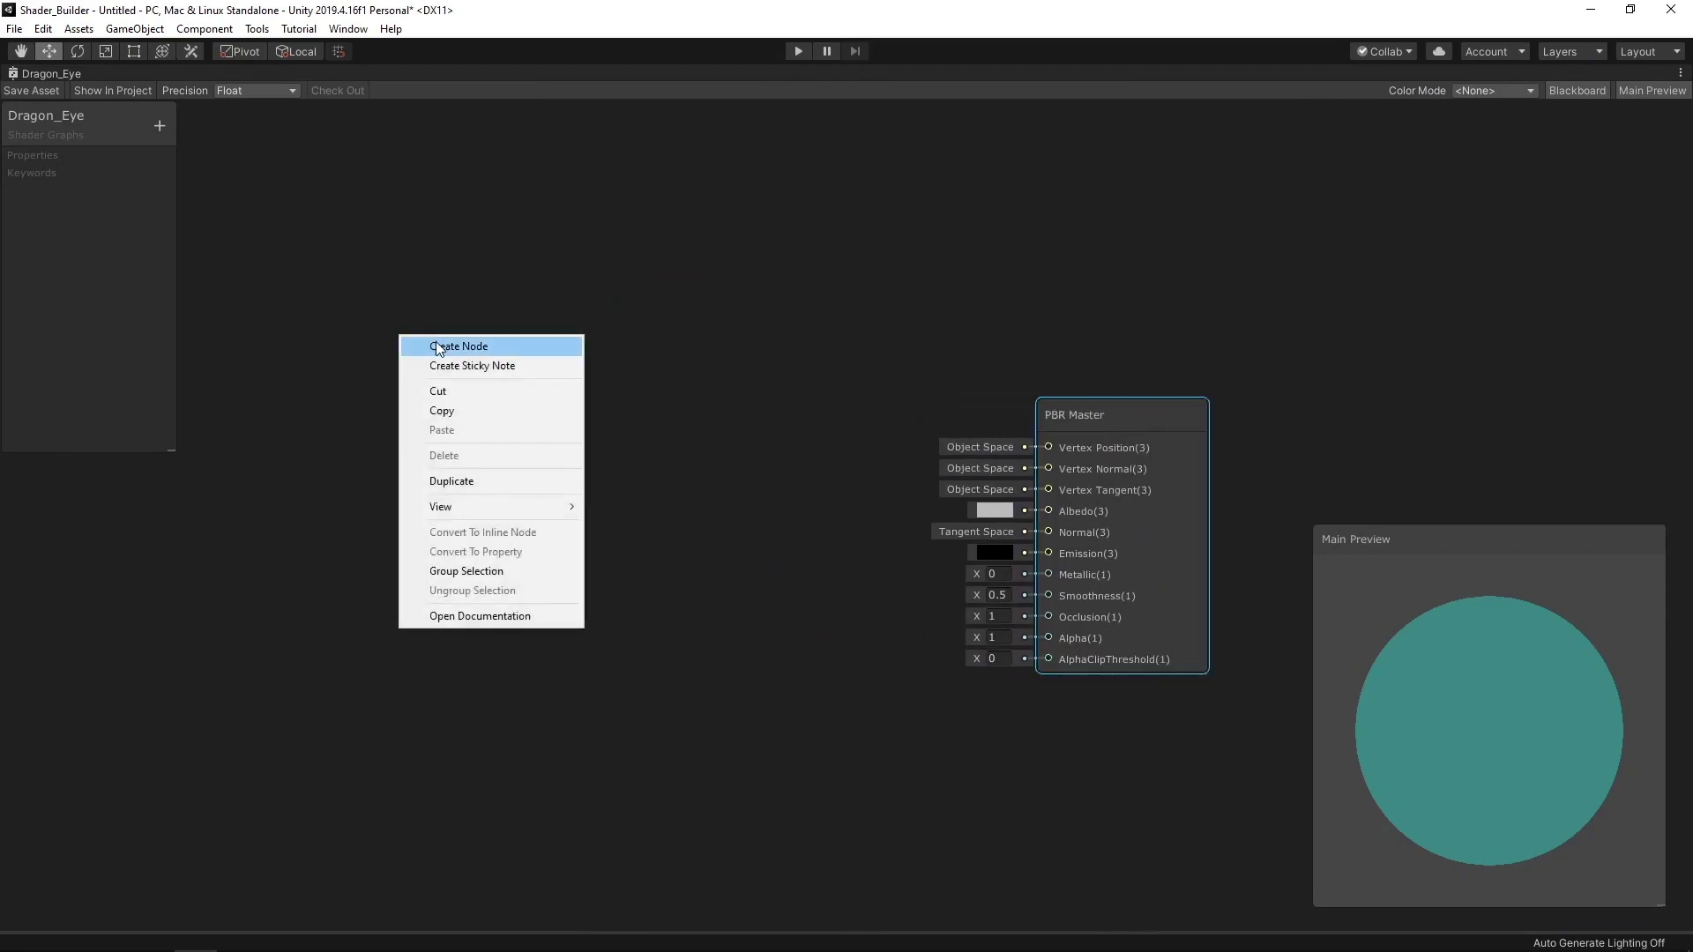
left_click(436, 344)
type("fre")
key("Return")
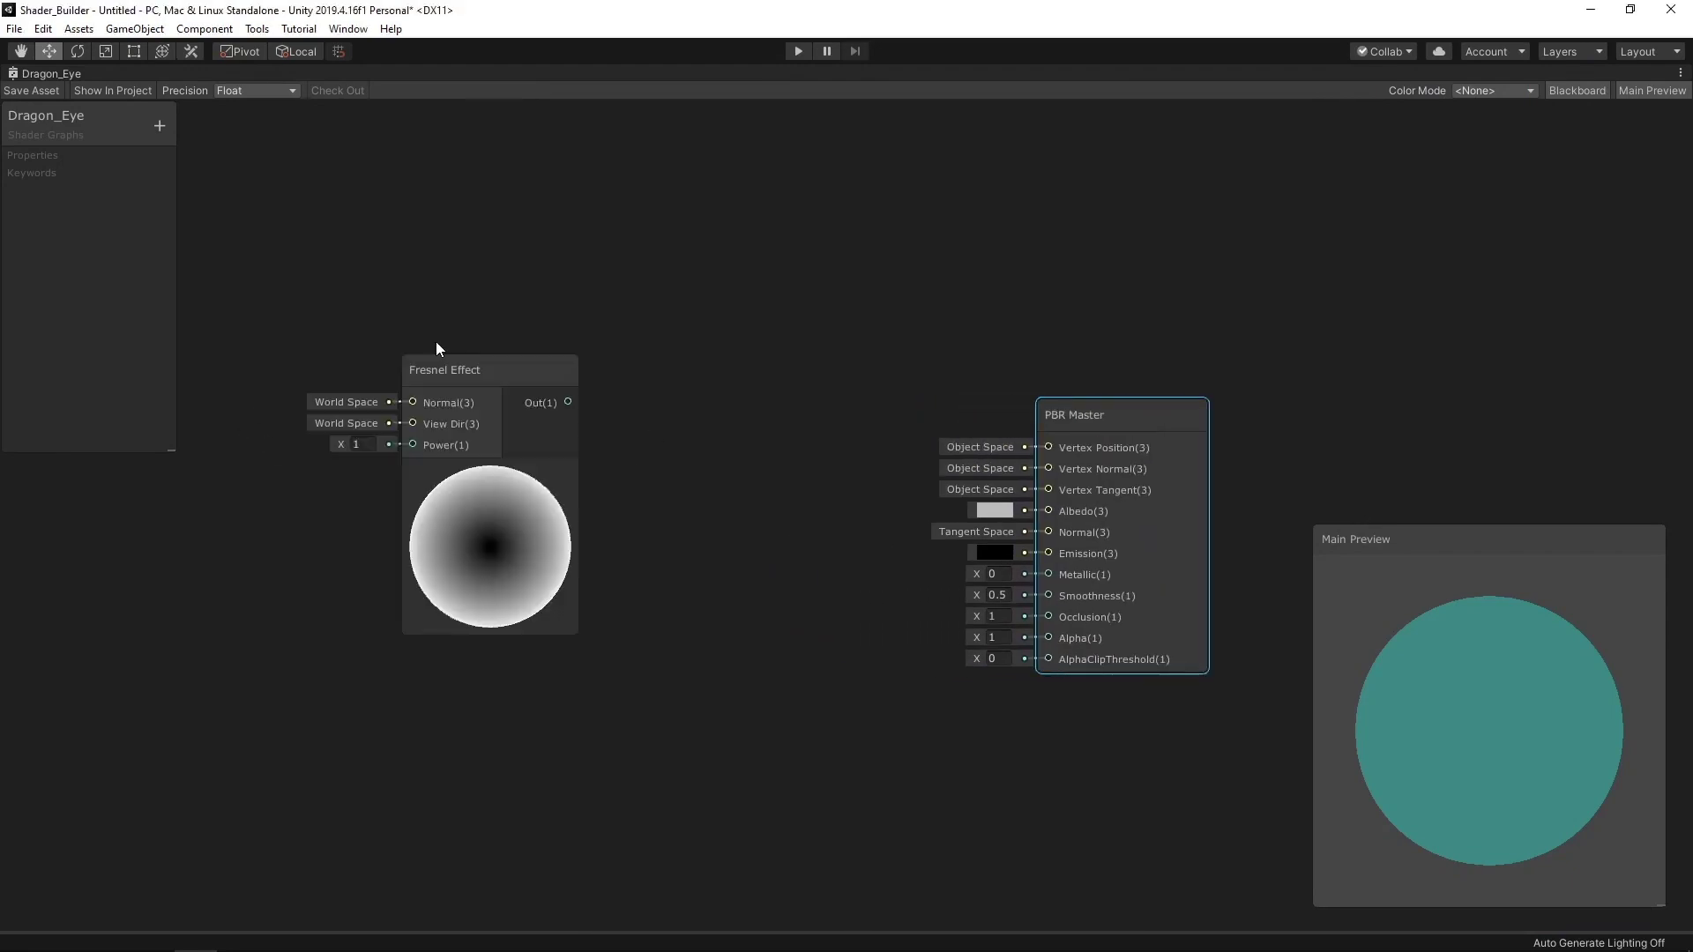
left_click_drag(494, 358, 446, 244)
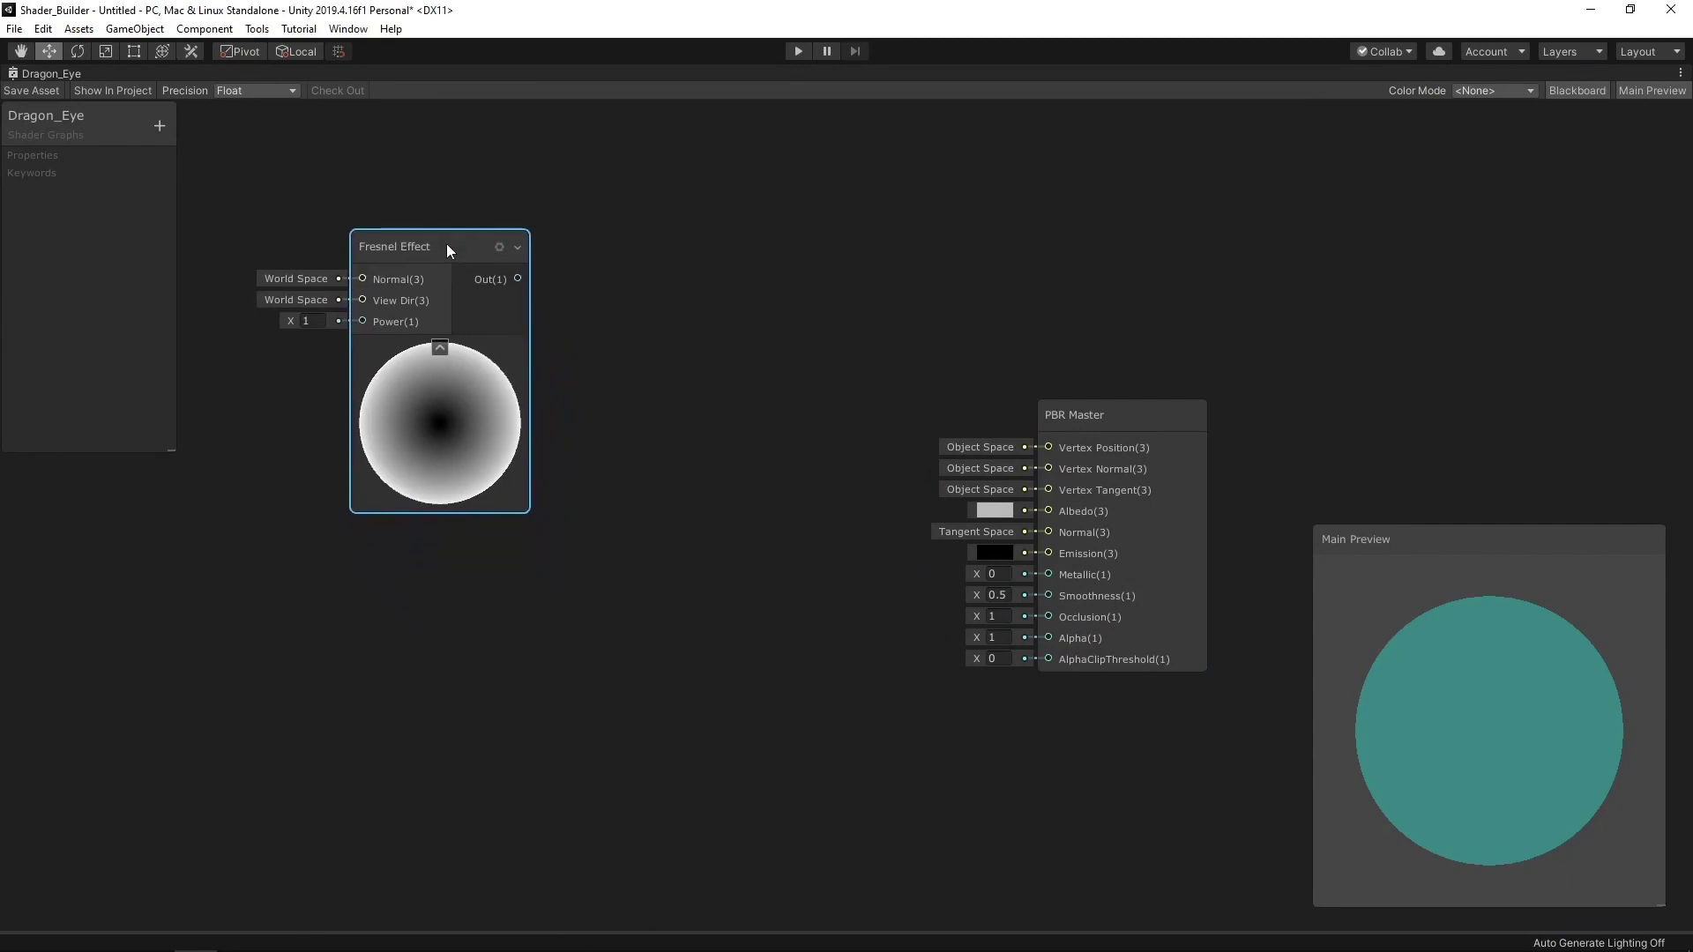
type("2")
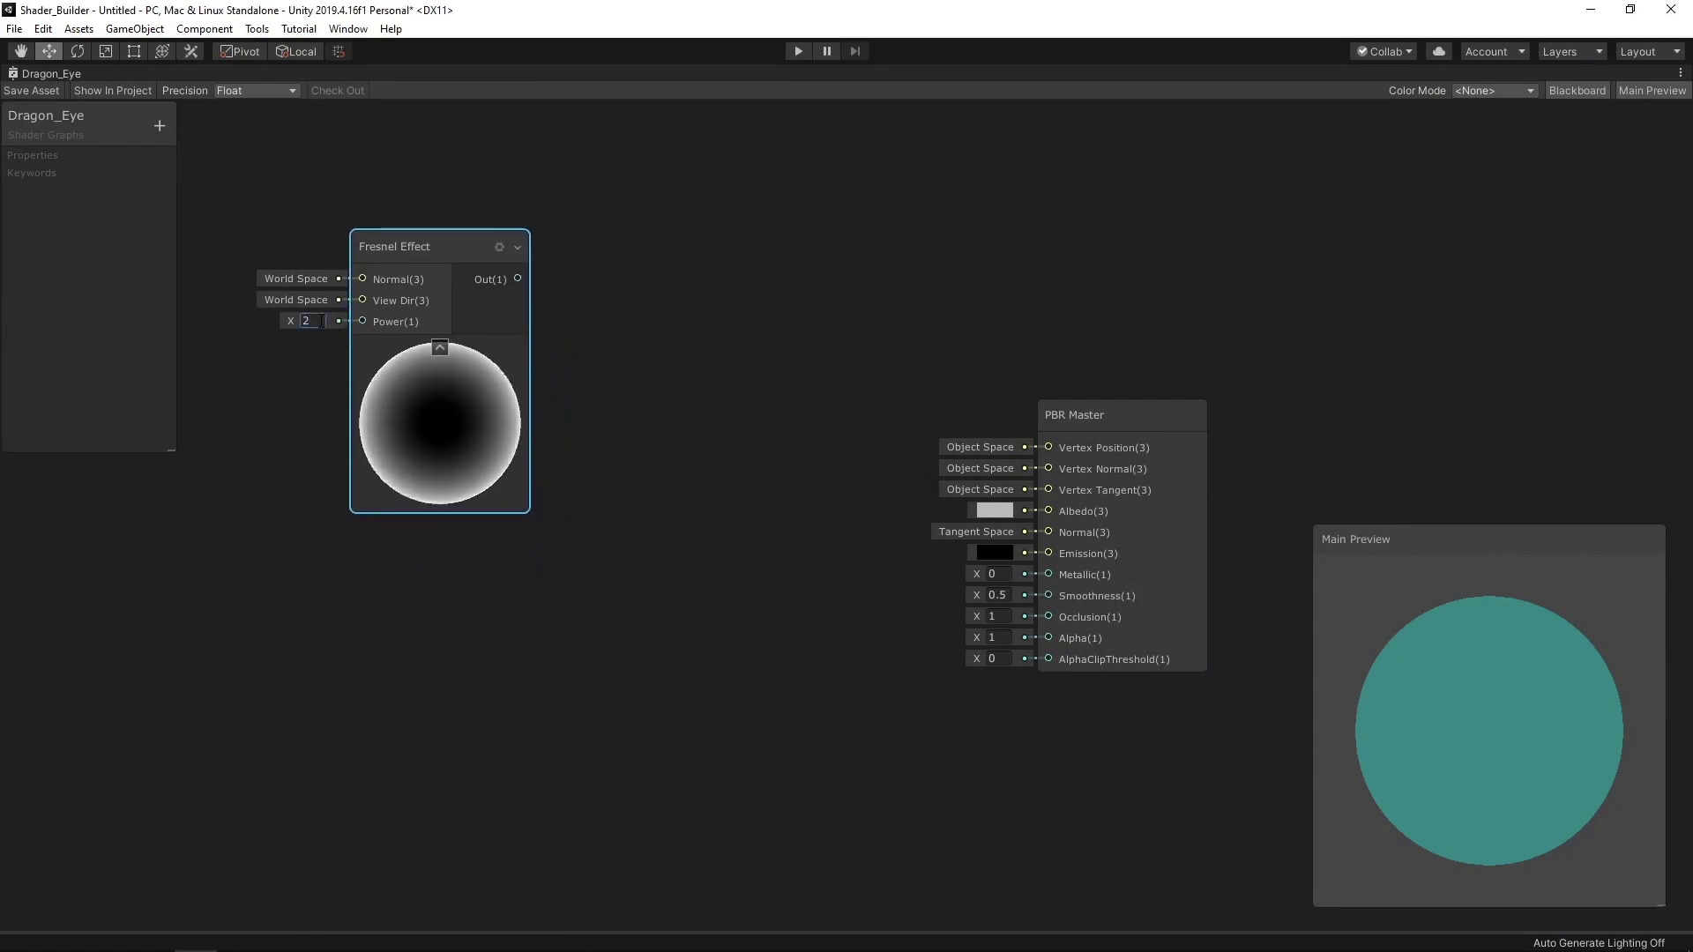
Add a Color node, set its color to pure blue, and place it just below the Fresnel Effect node
right_click(405, 557)
left_click(446, 563)
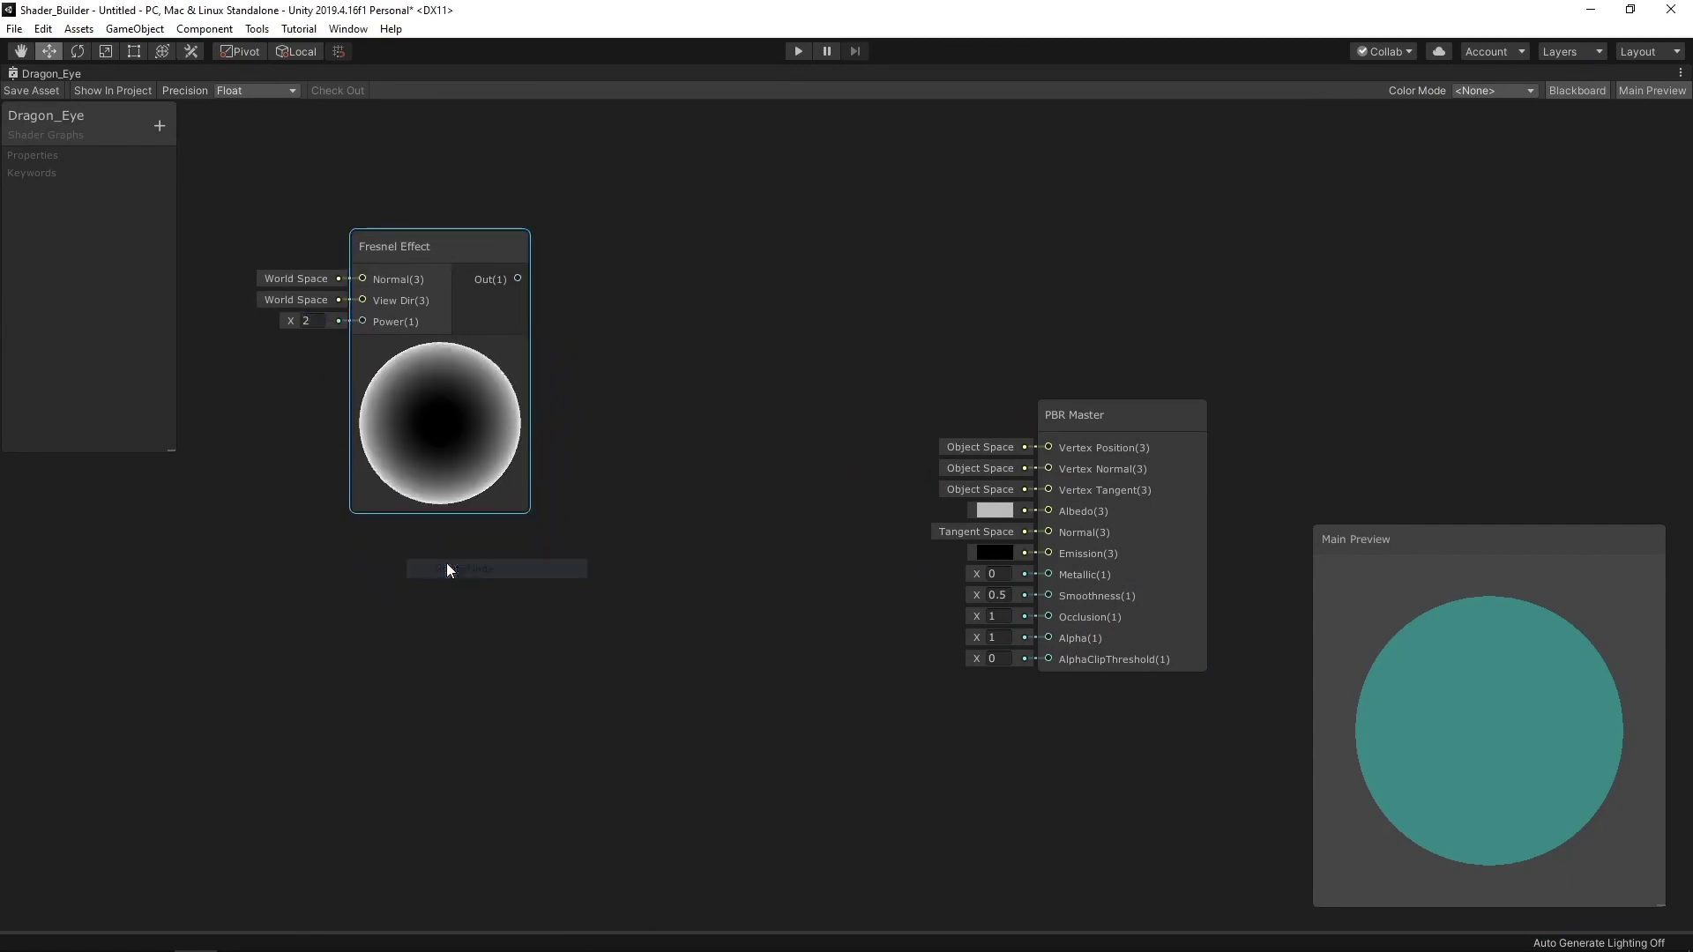
type("color")
left_click(416, 599)
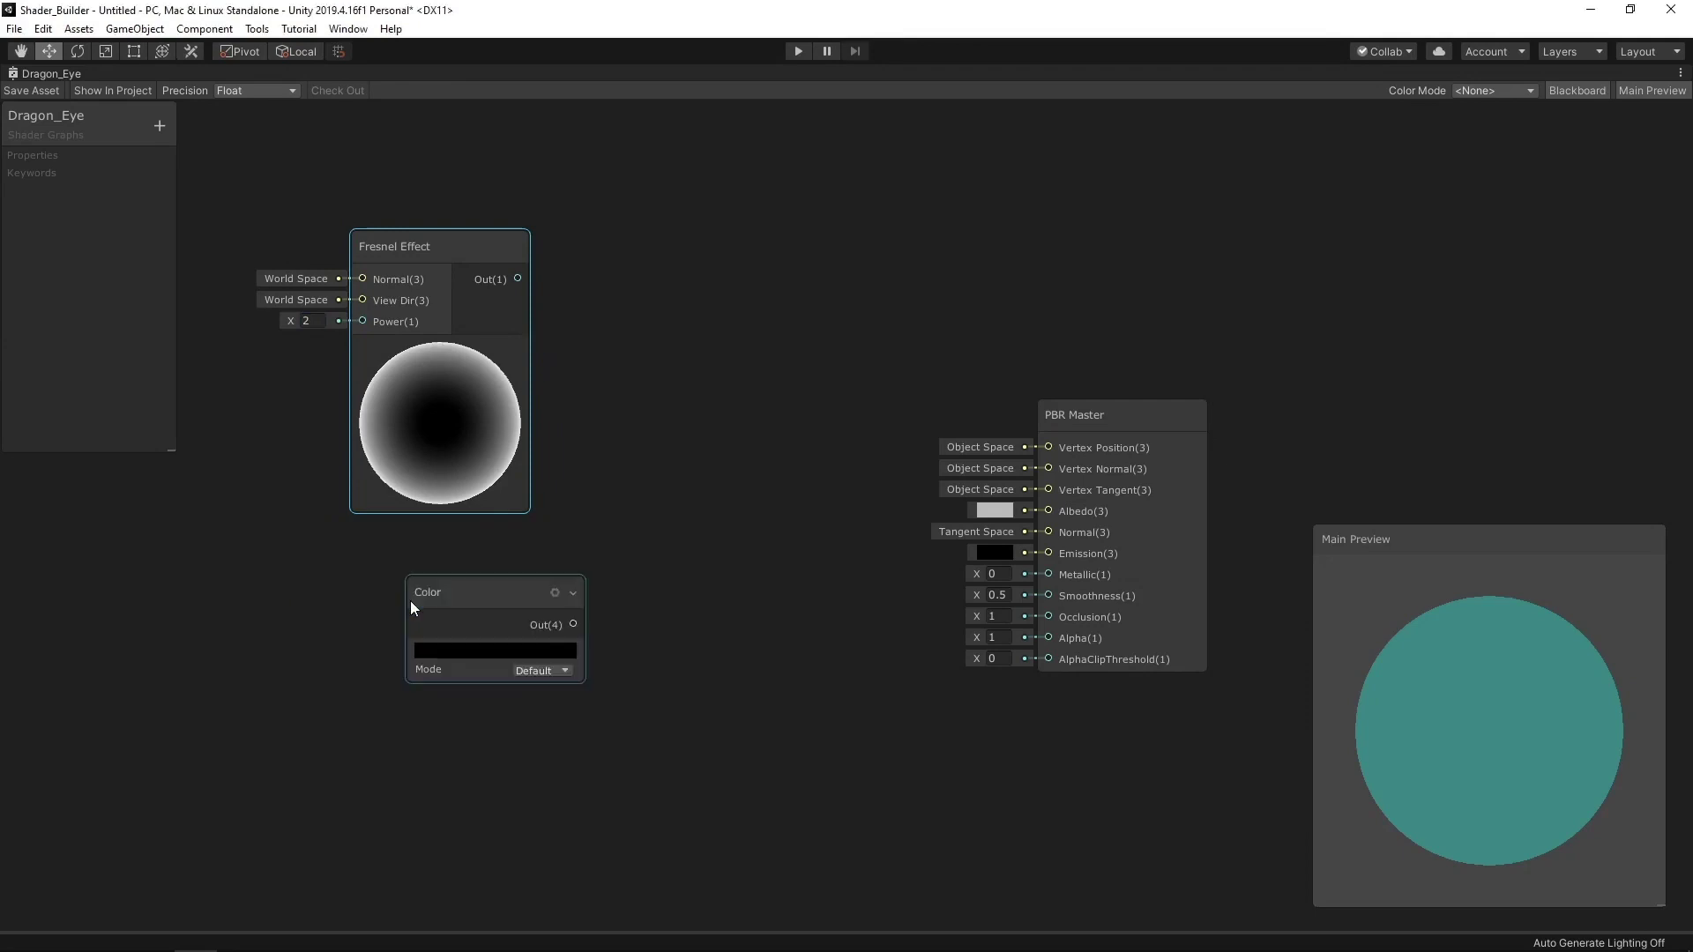
left_click(457, 650)
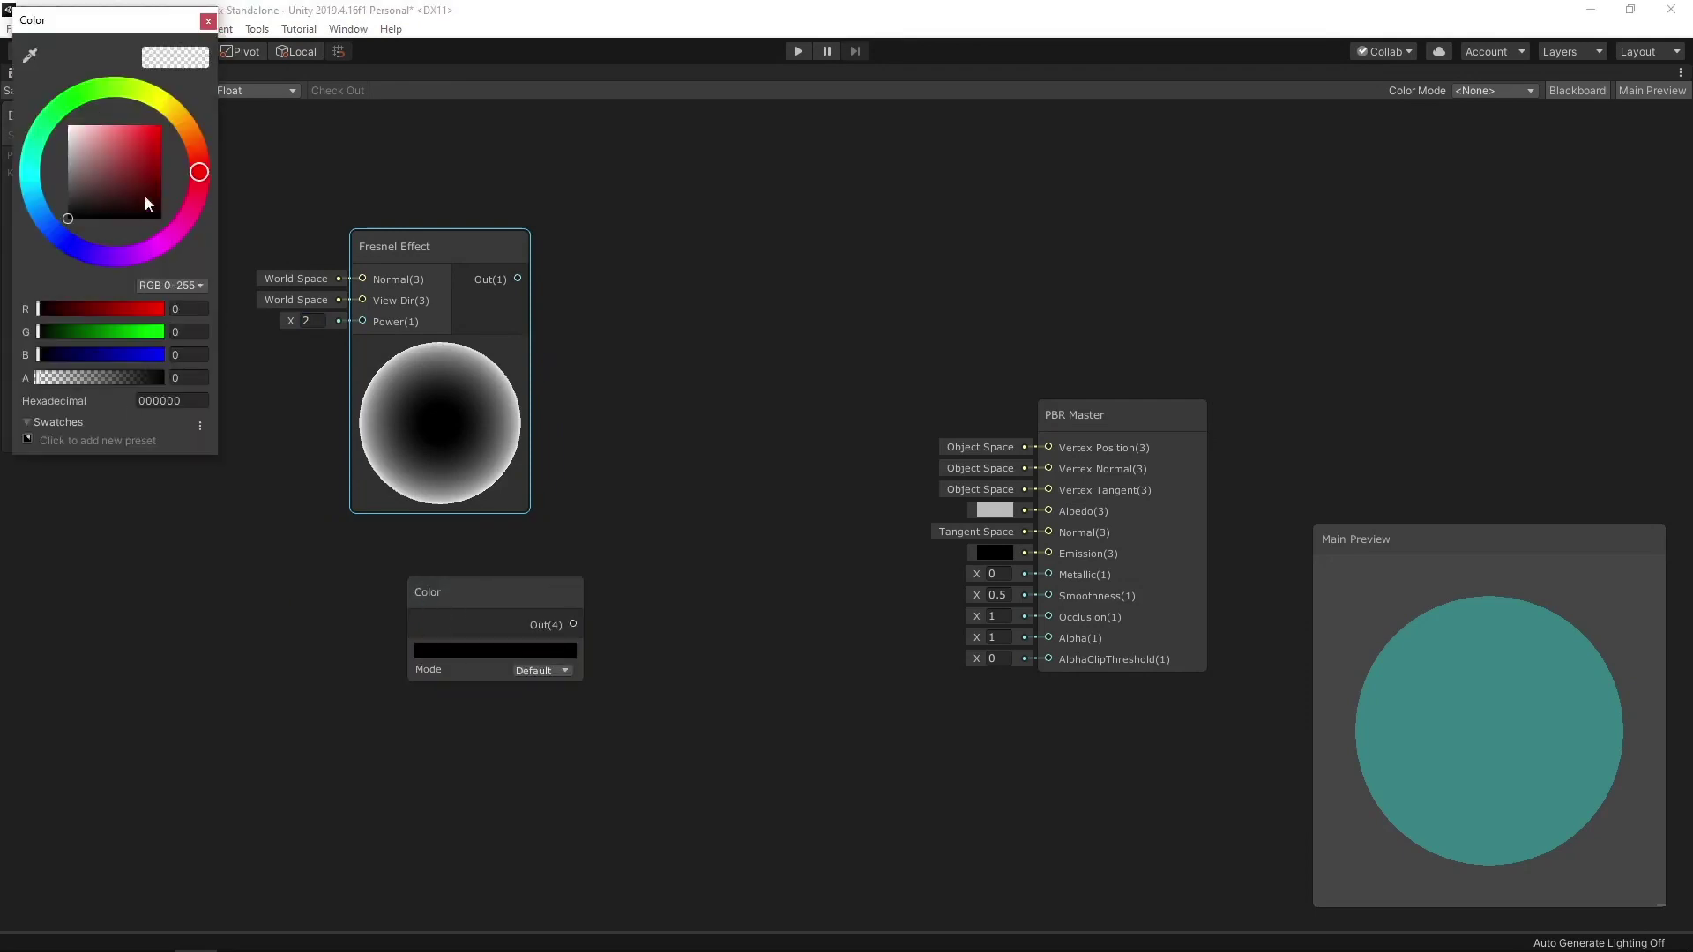
left_click(87, 249)
left_click_drag(151, 171, 179, 106)
left_click(208, 19)
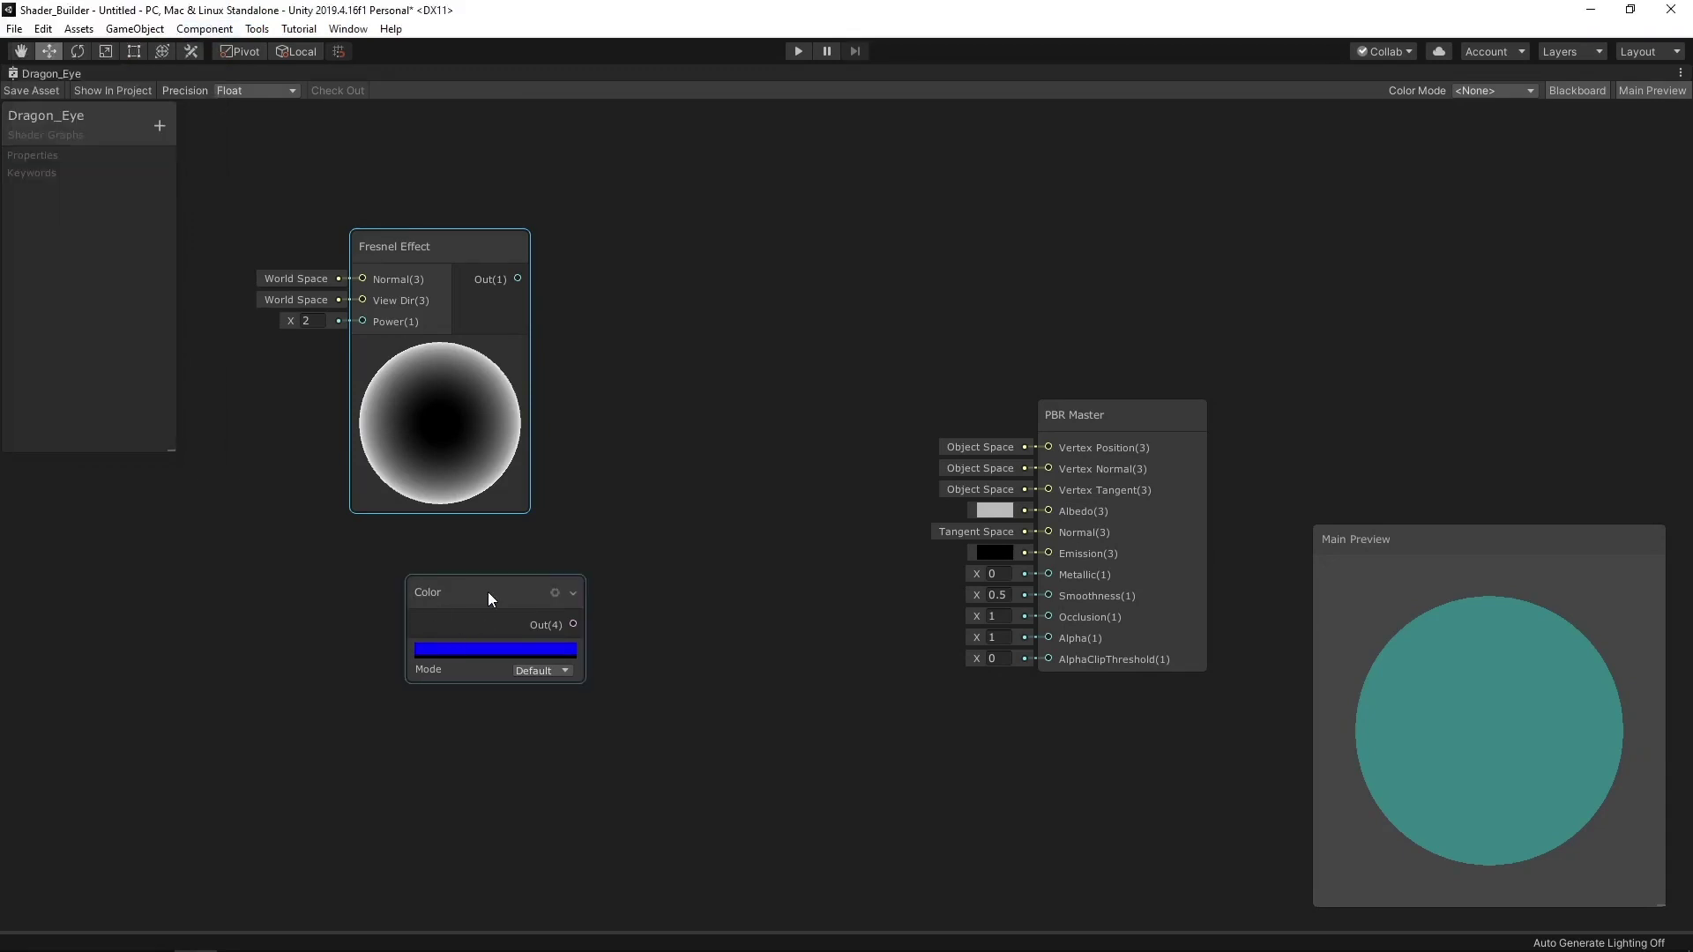
left_click_drag(489, 591, 441, 563)
Add a Subtract node and place it between the Fresnel Effect and PBR Master nodes
right_click(680, 415)
left_click(747, 427)
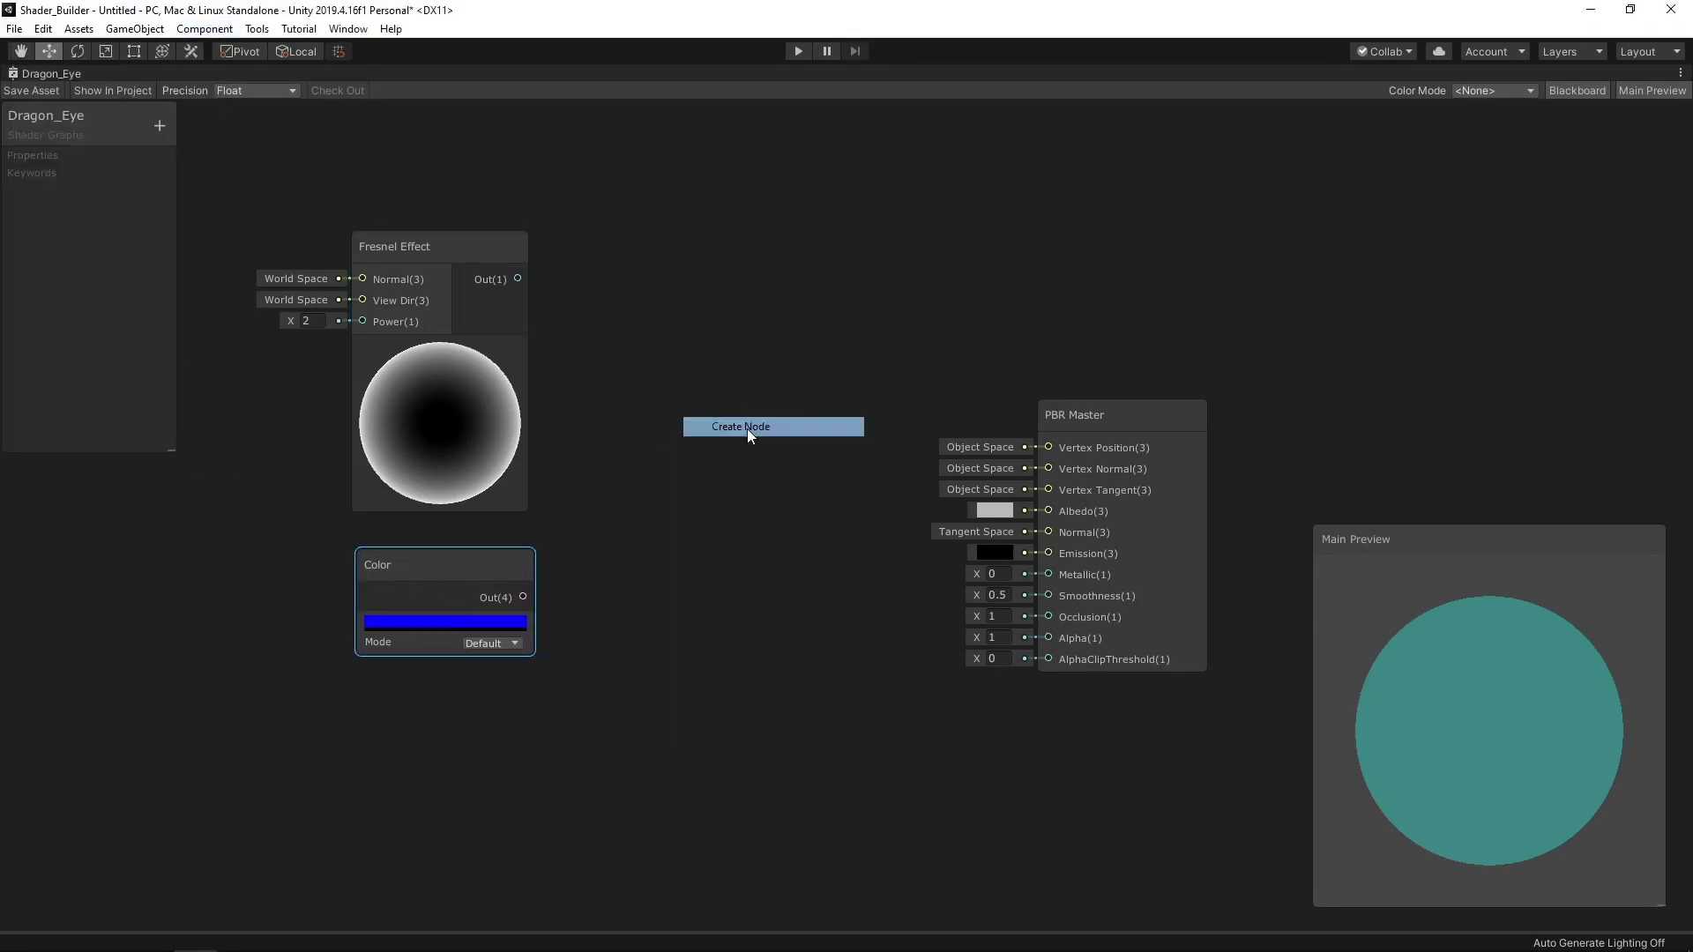
type("subtract")
key("Return")
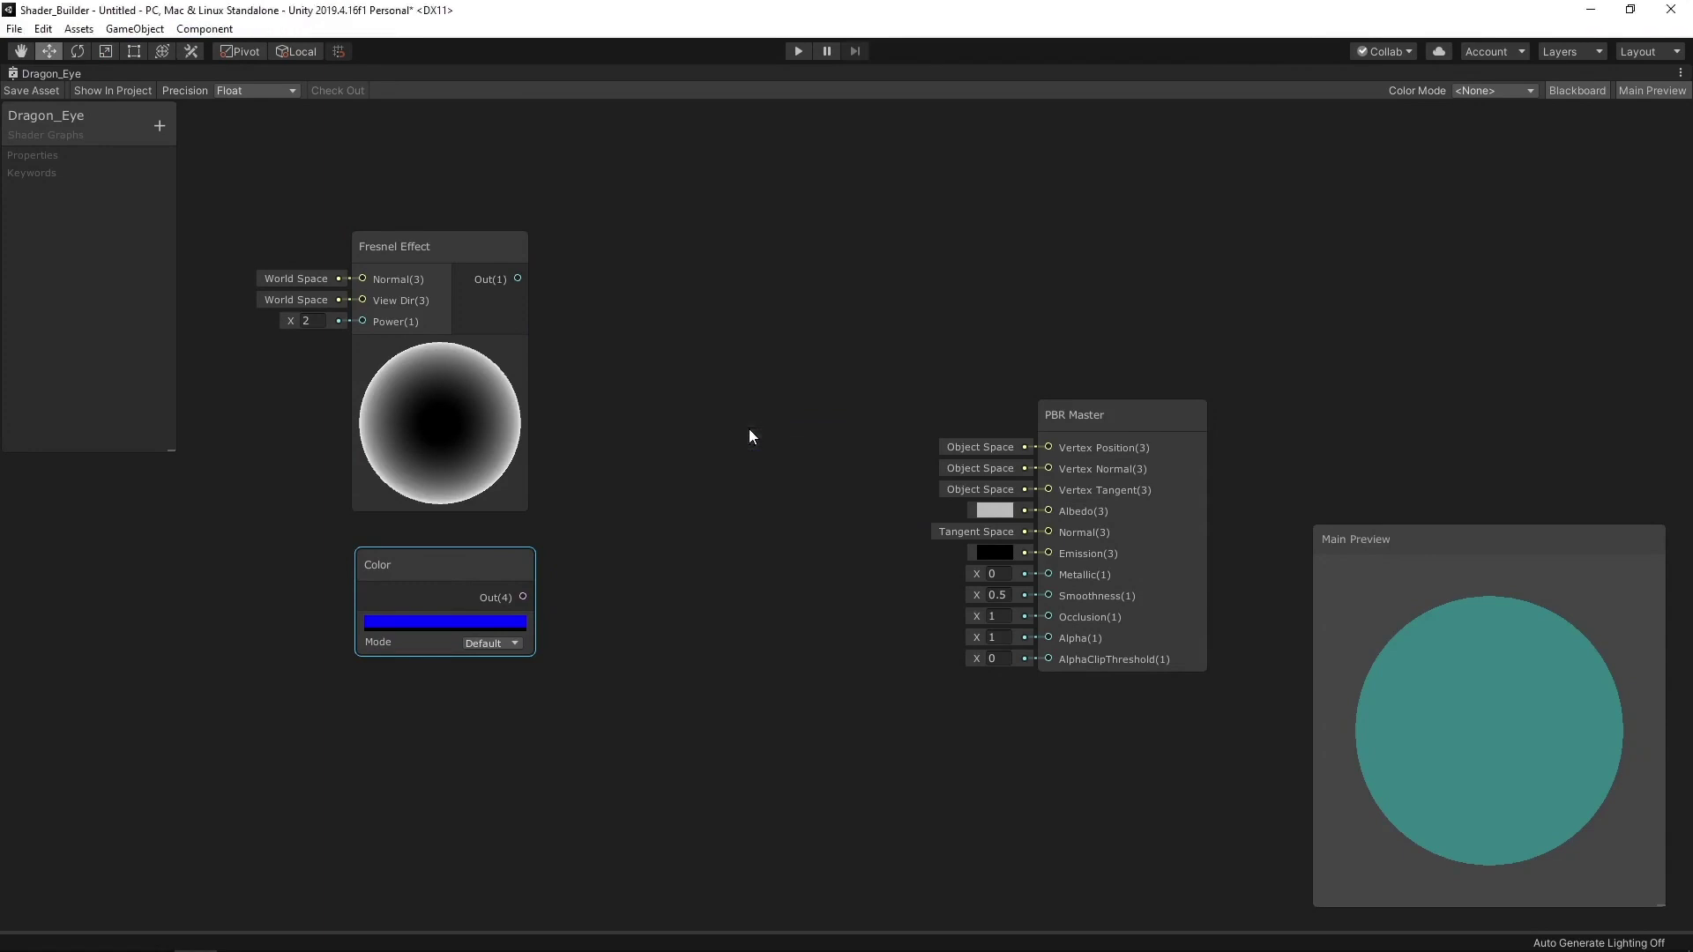
left_click_drag(704, 446, 728, 337)
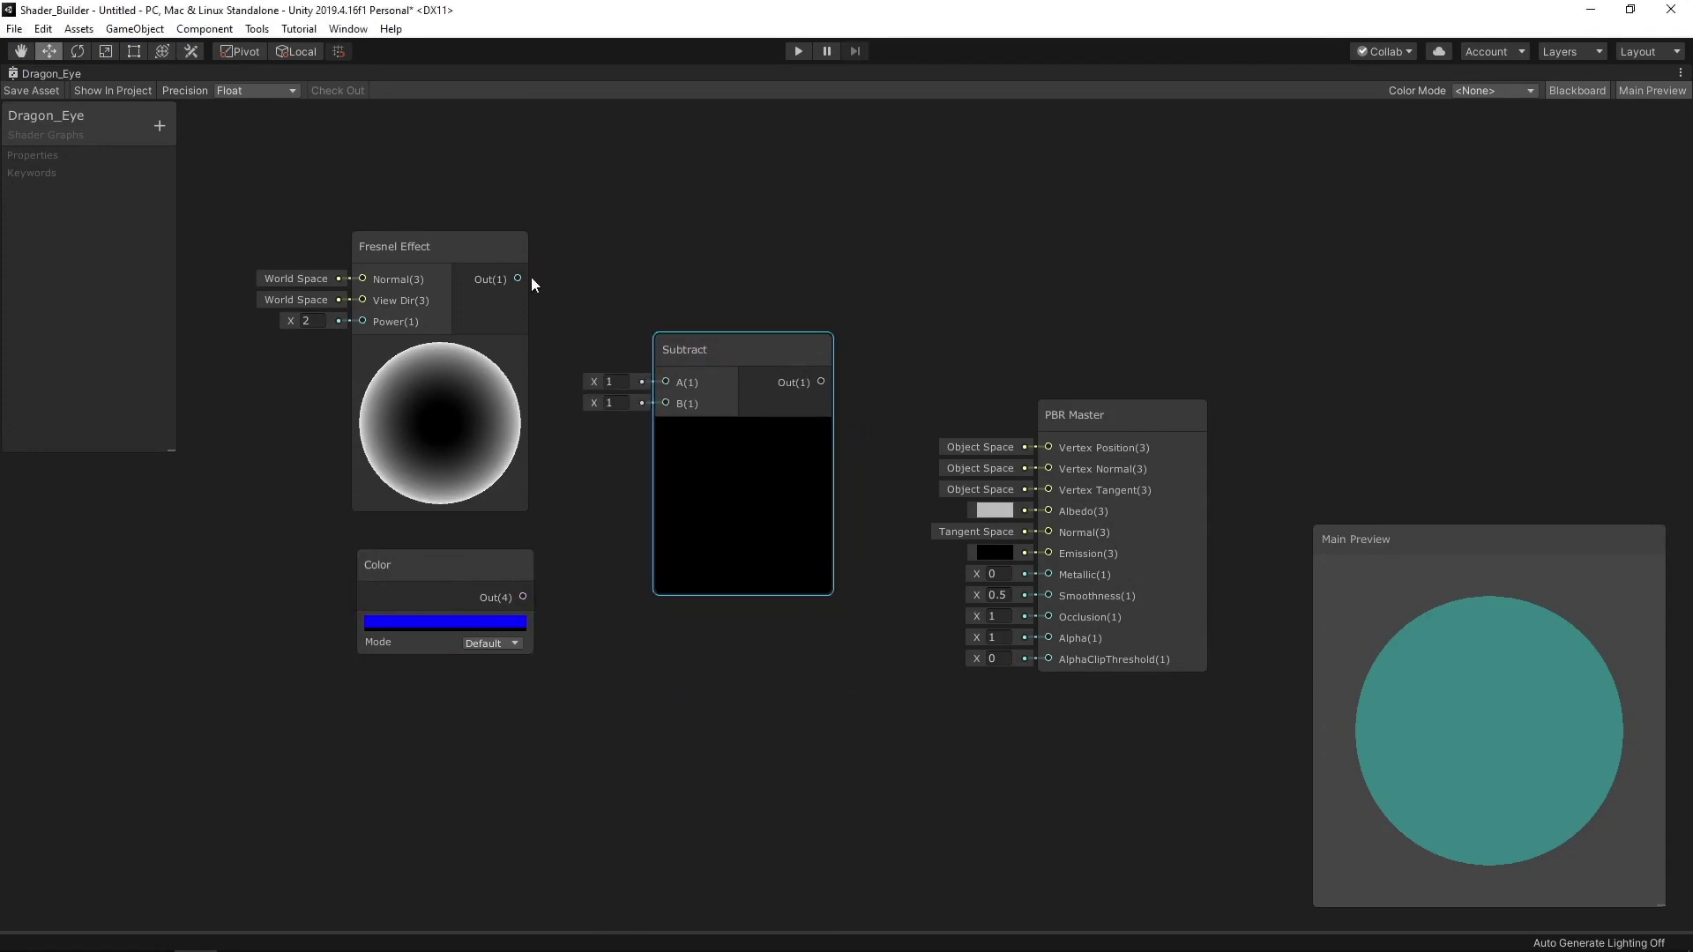
Connect the Fresnel Effect output to Subtract's A, the Color output to B, and the Subtract output to PBR Master's Albedo
left_click_drag(518, 279, 665, 382)
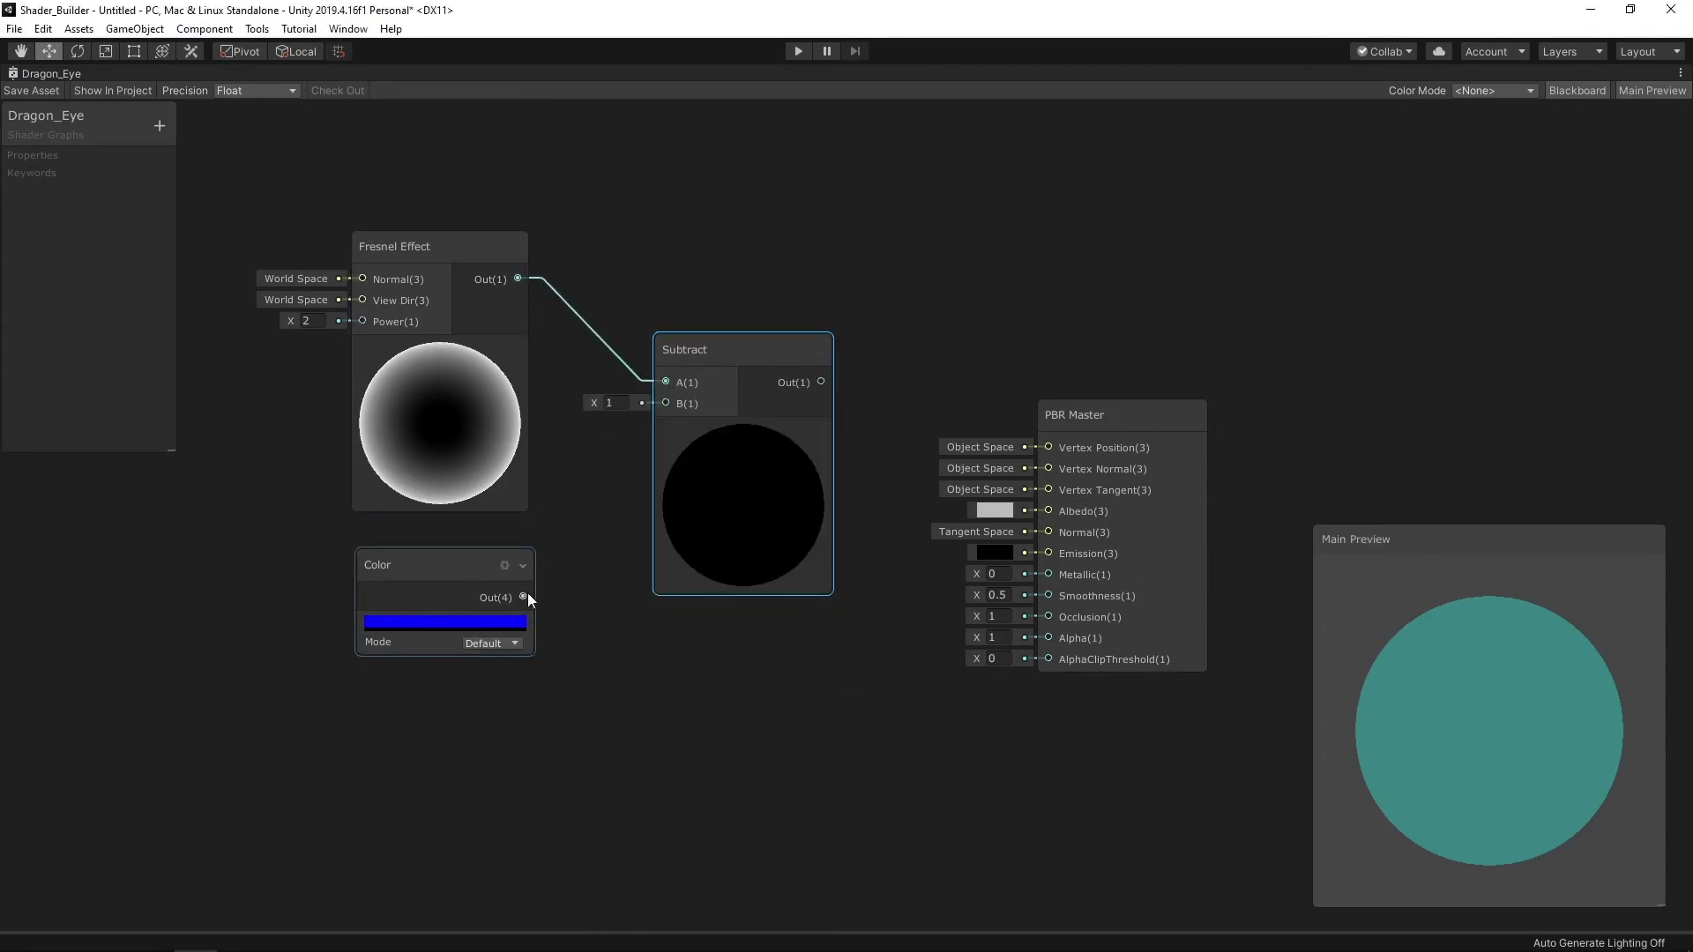
left_click_drag(524, 596, 666, 403)
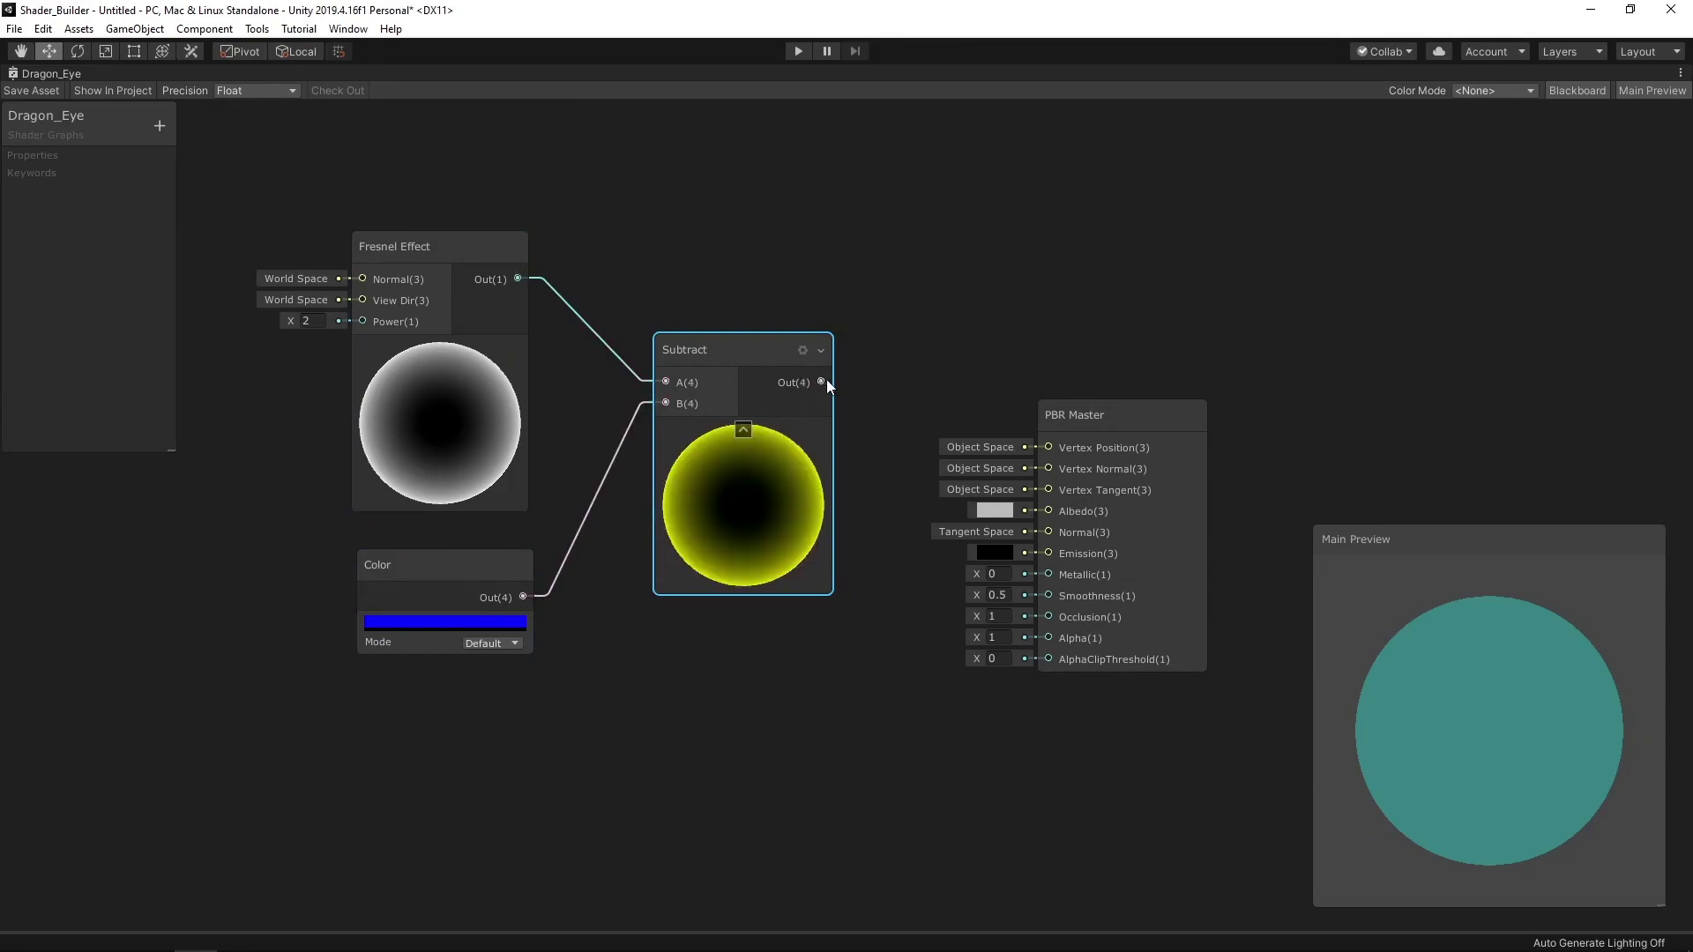
left_click_drag(823, 381, 1044, 511)
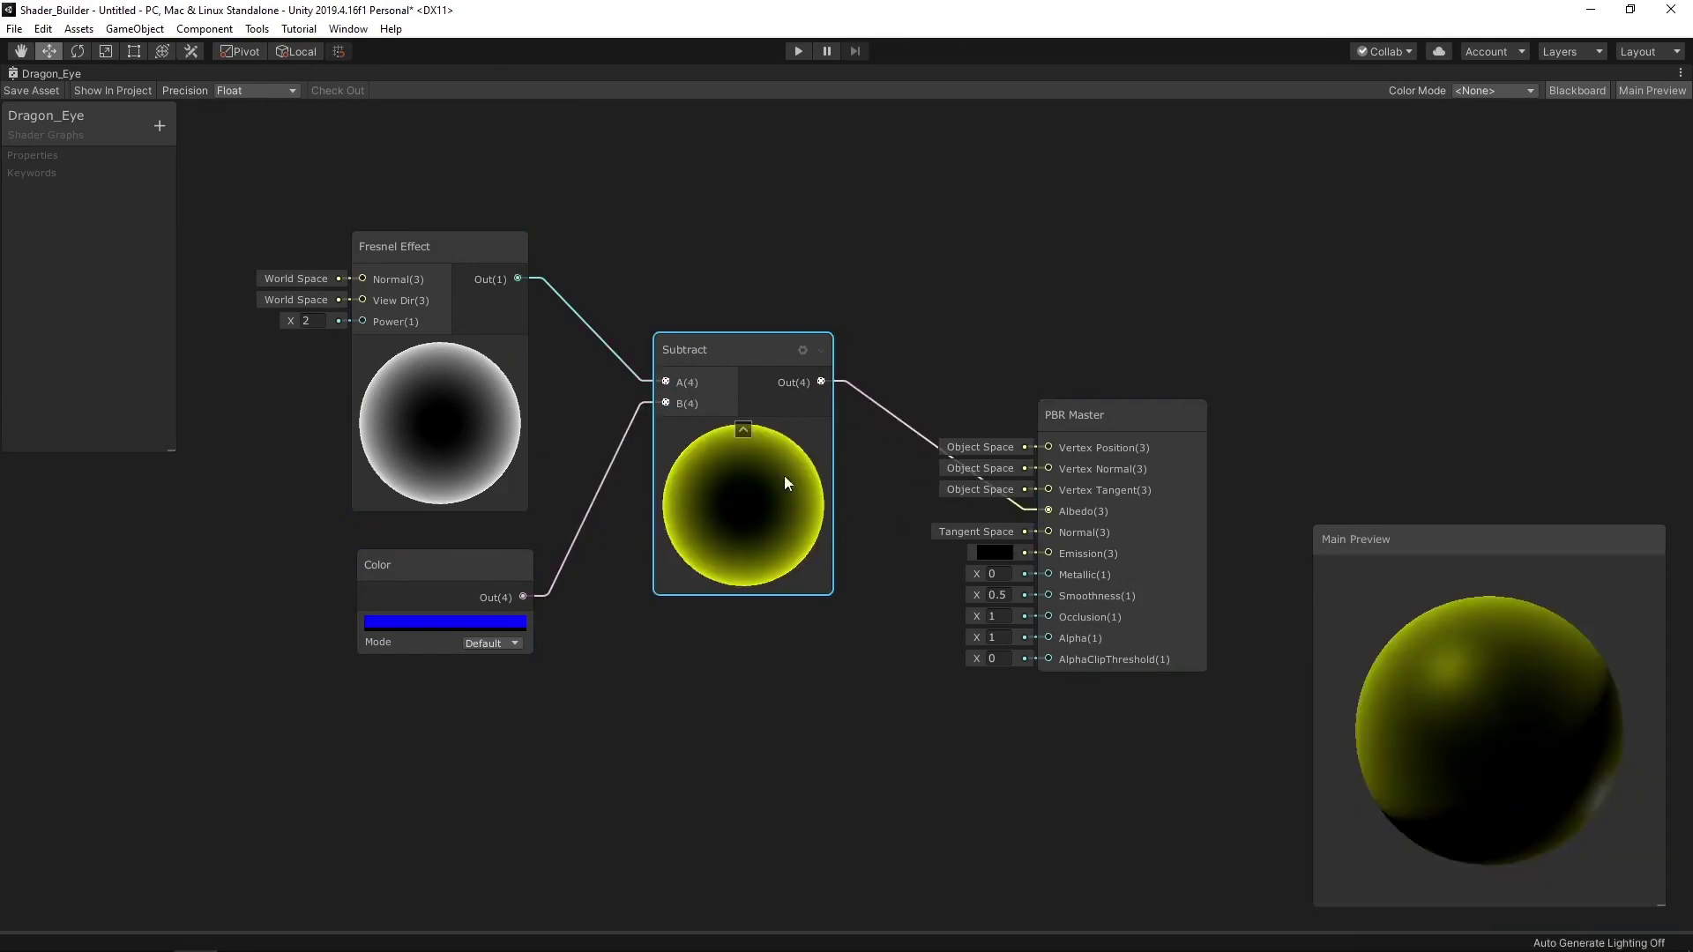
Save the Dragon_Eye shader graph and restore the graph editor from its maximized size
left_click(34, 89)
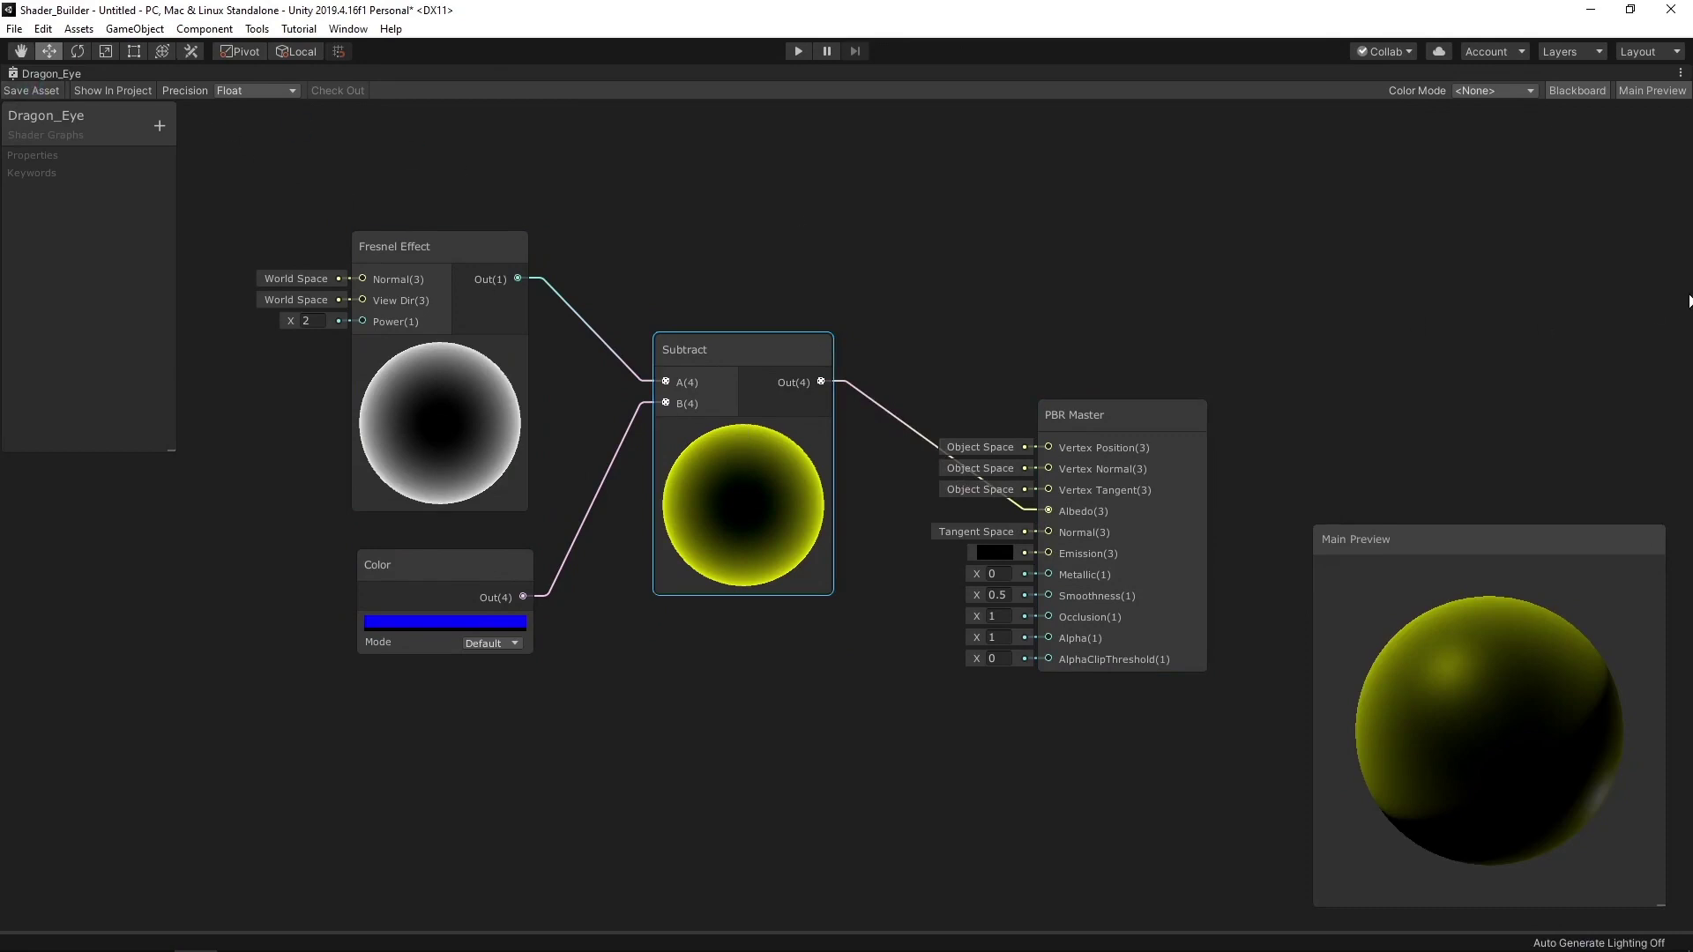
left_click(1680, 73)
left_click(1557, 91)
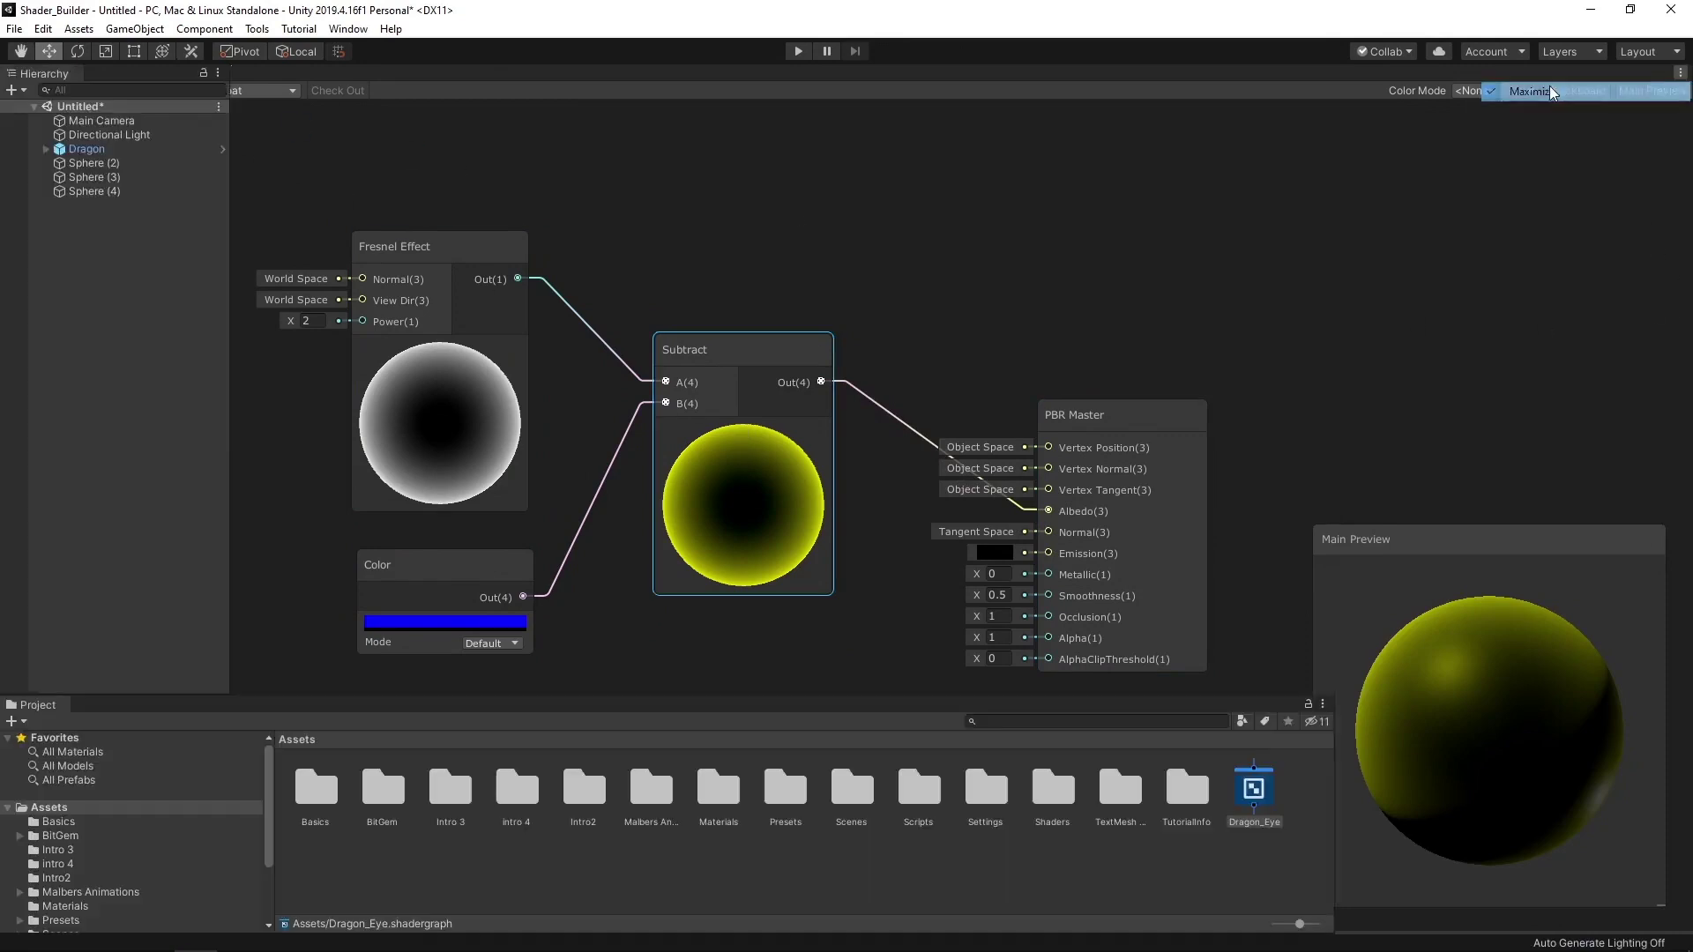
Create a material from the Dragon_Eye shader graph, keeping its default name
right_click(1263, 795)
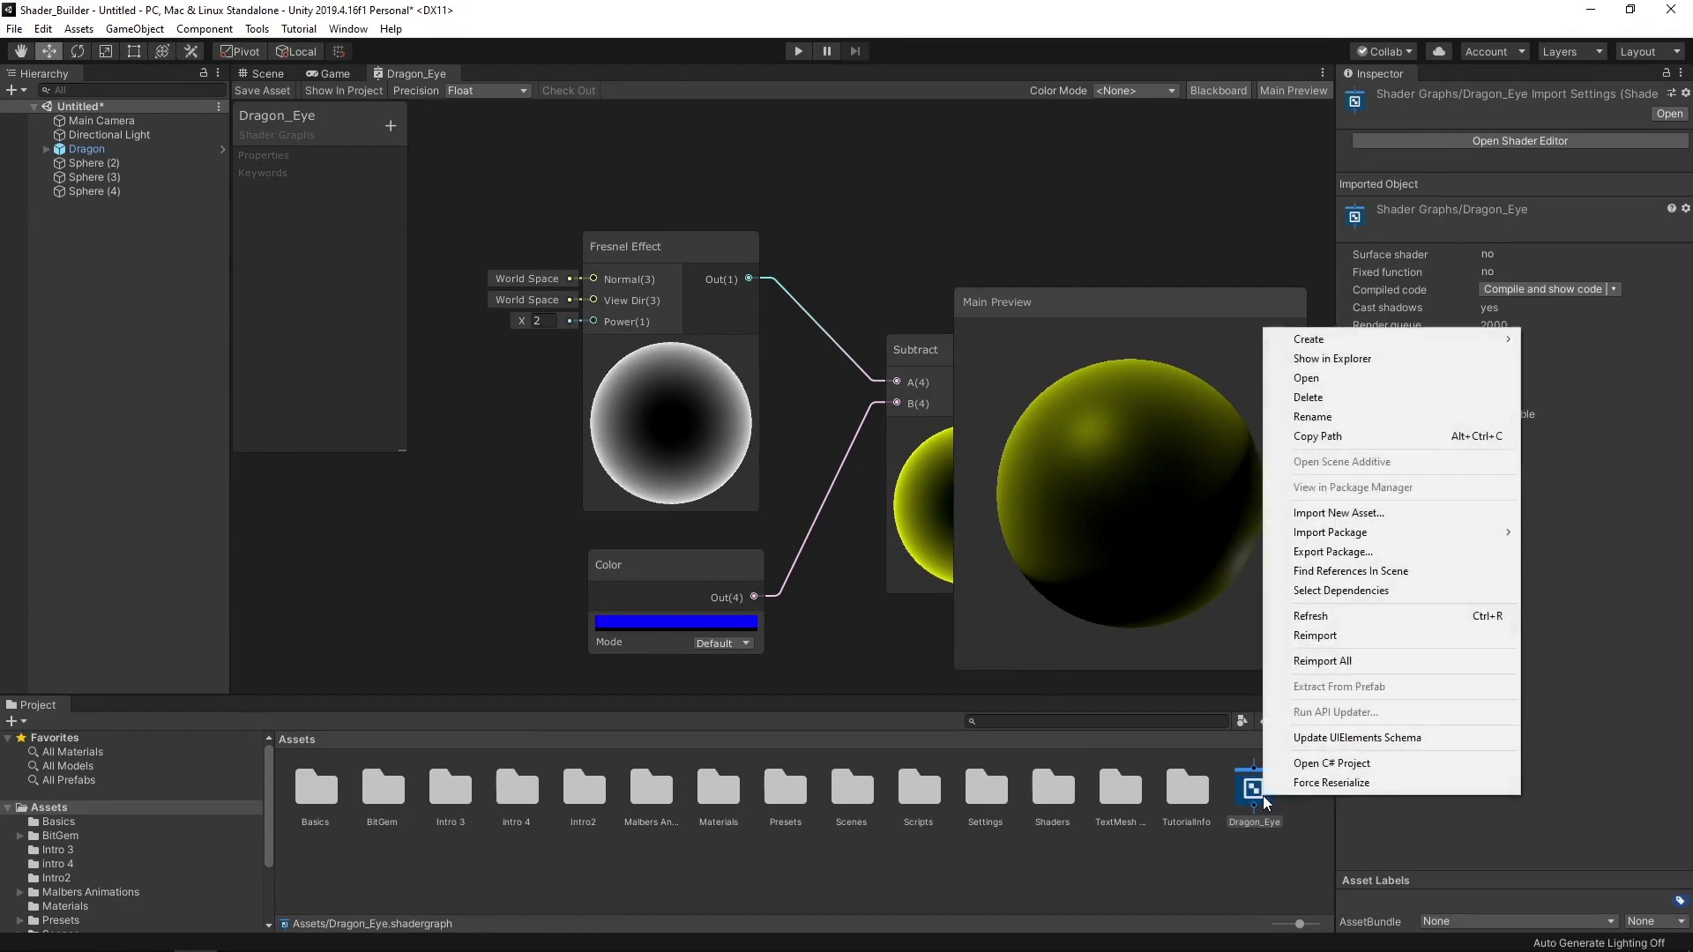
mouse_move(1369, 343)
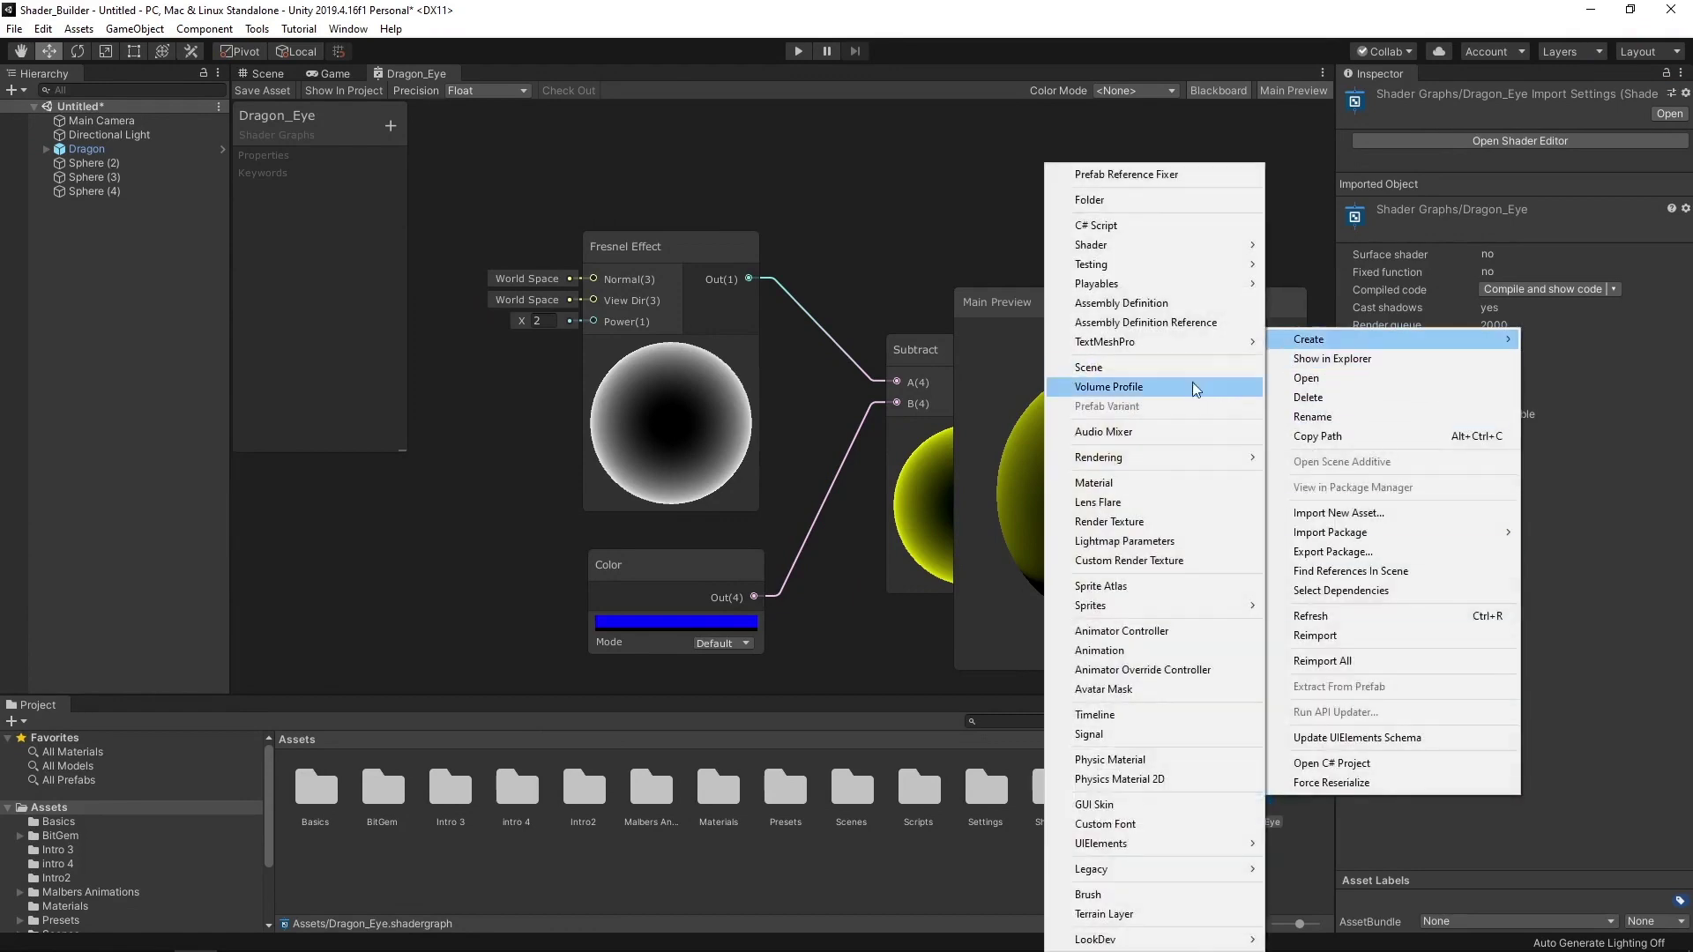
left_click(1093, 483)
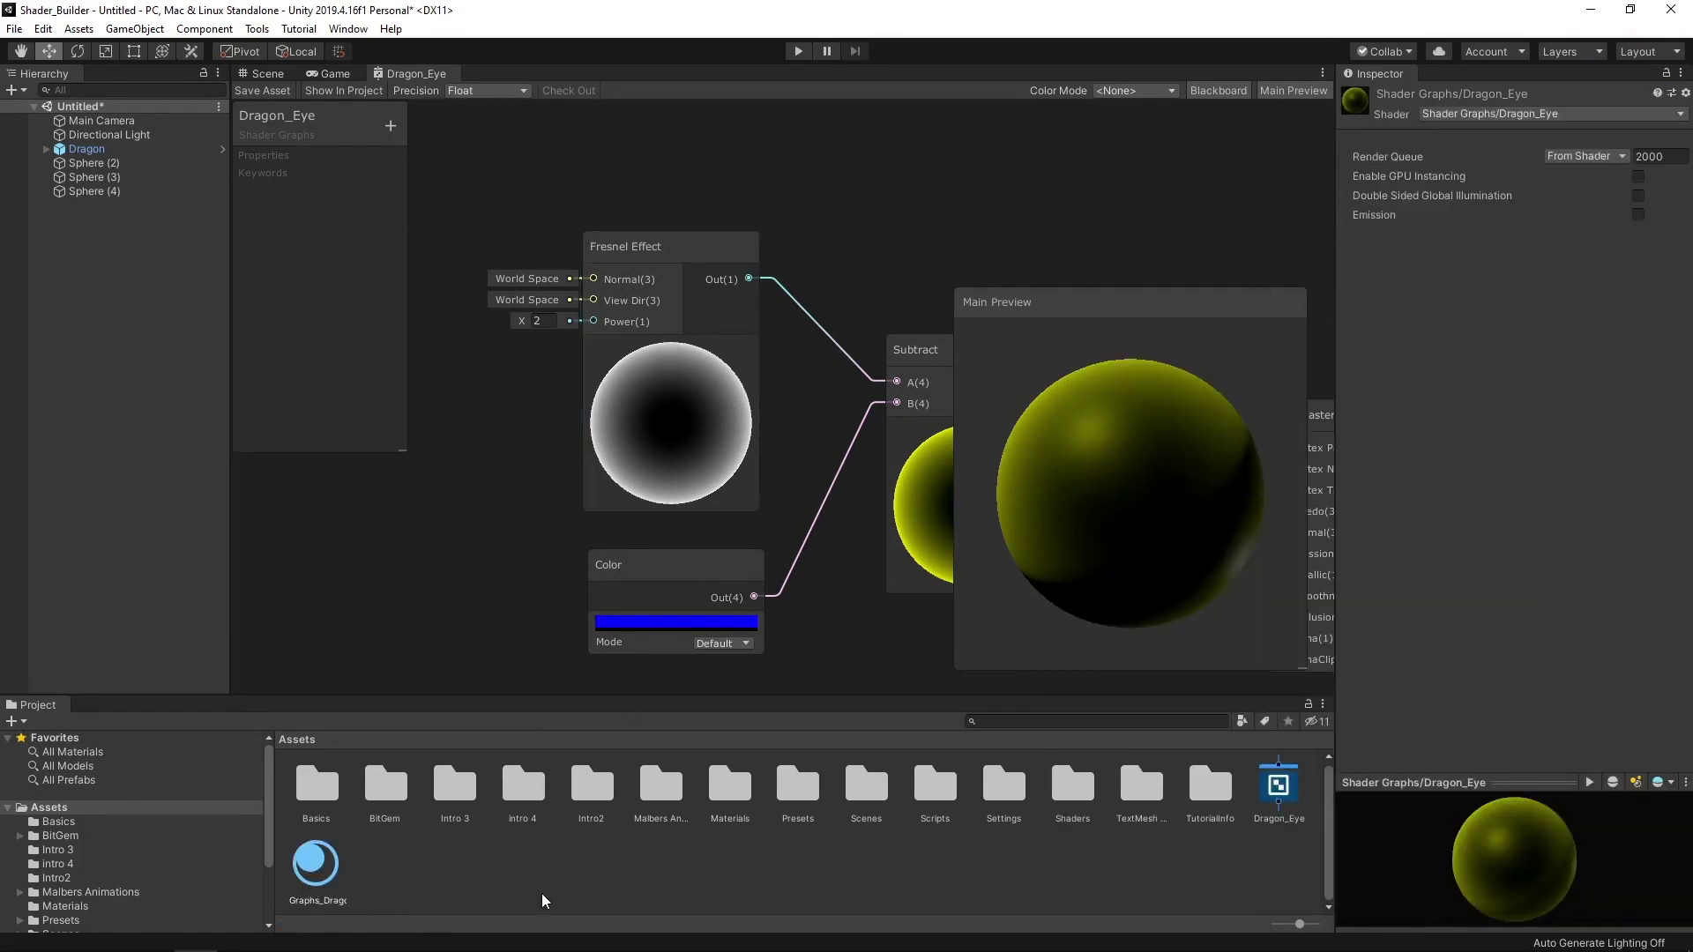
key("Return")
Return to the scene and apply the Dragon_Eye material to the dragon's head and the leftmost sphere
left_click(265, 74)
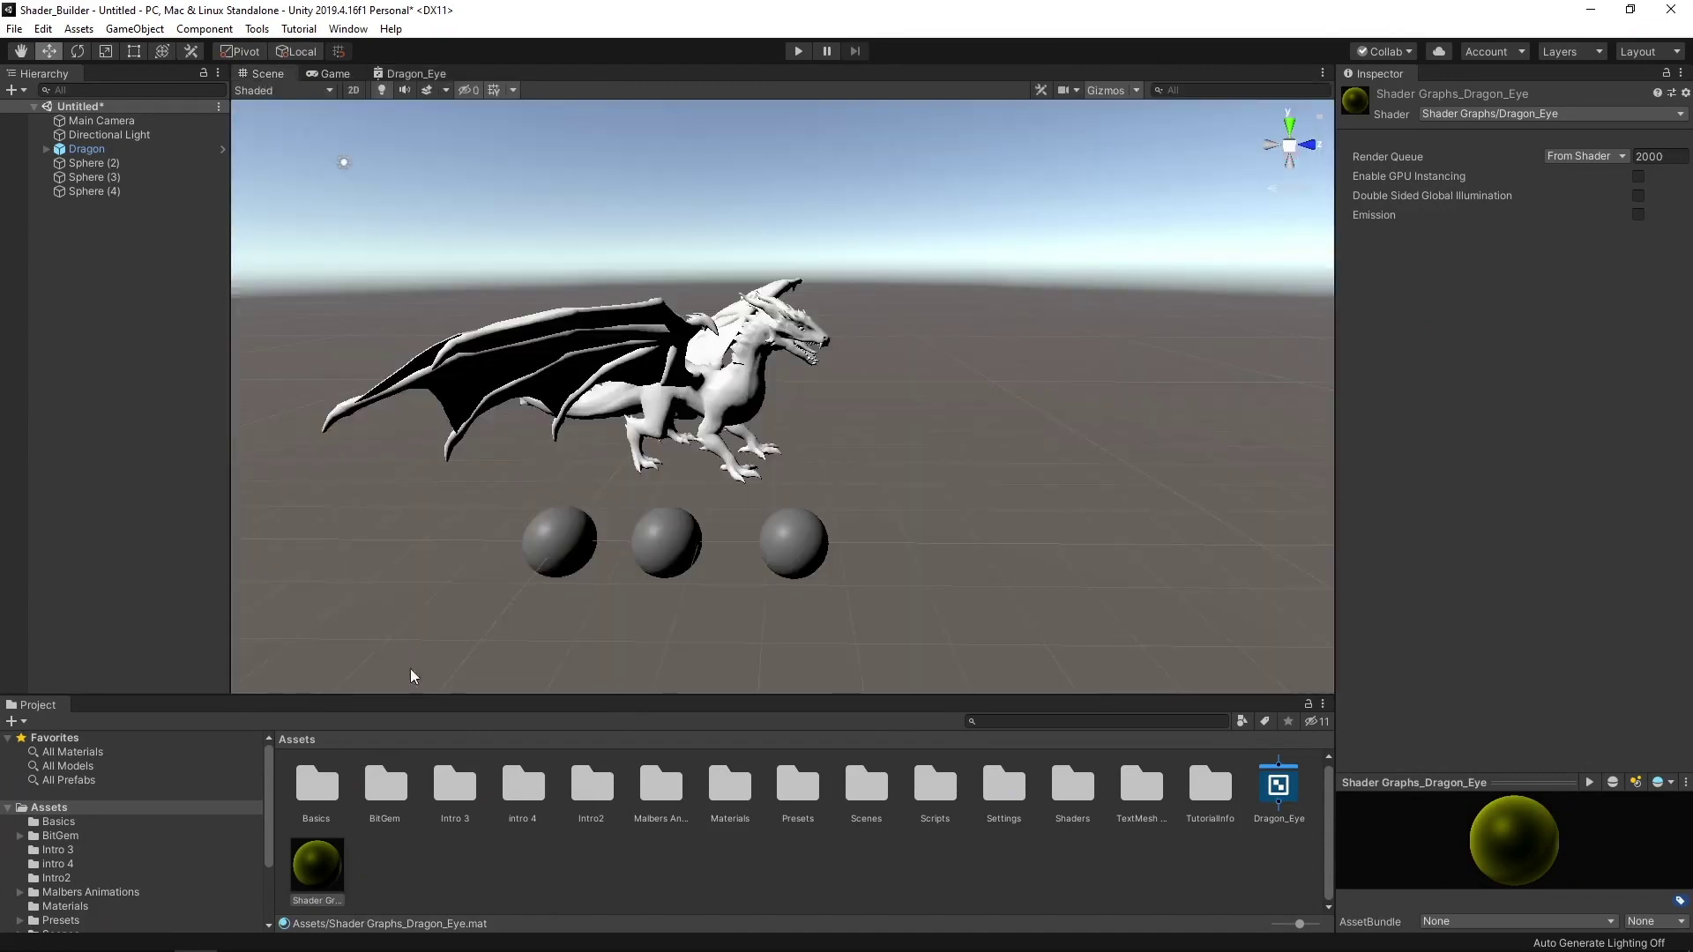
left_click_drag(342, 861, 802, 337)
left_click(582, 882)
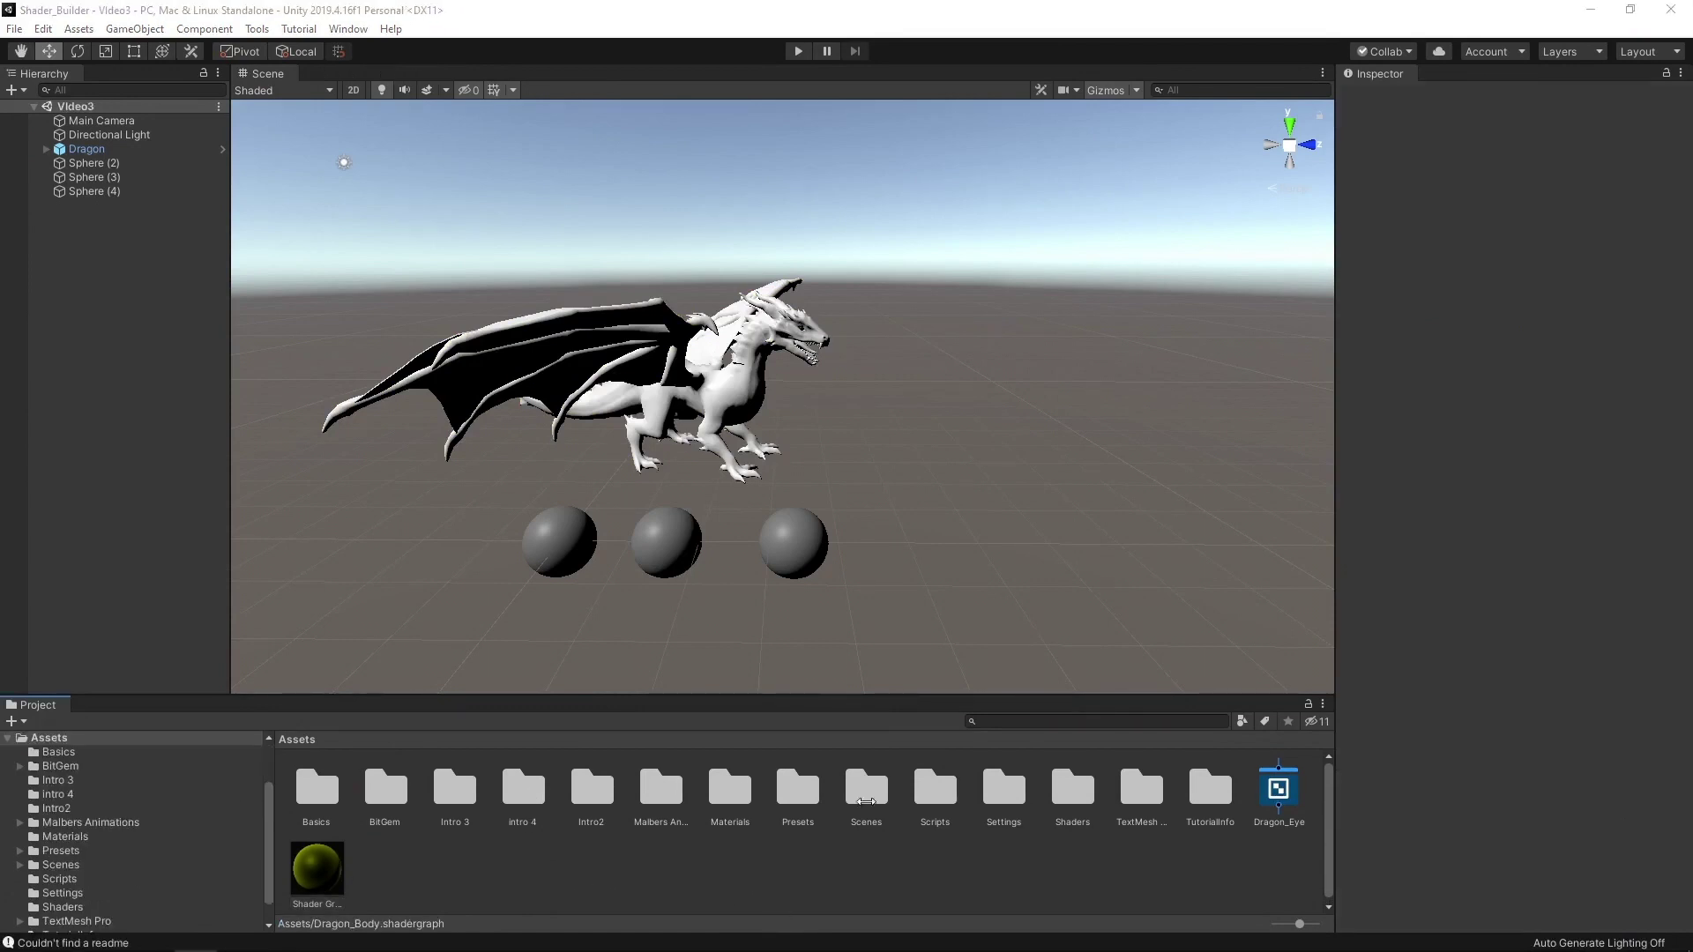
left_click_drag(340, 862, 547, 580)
Create a PBR shader graph named Dragon_Body in the Assets folder
right_click(580, 861)
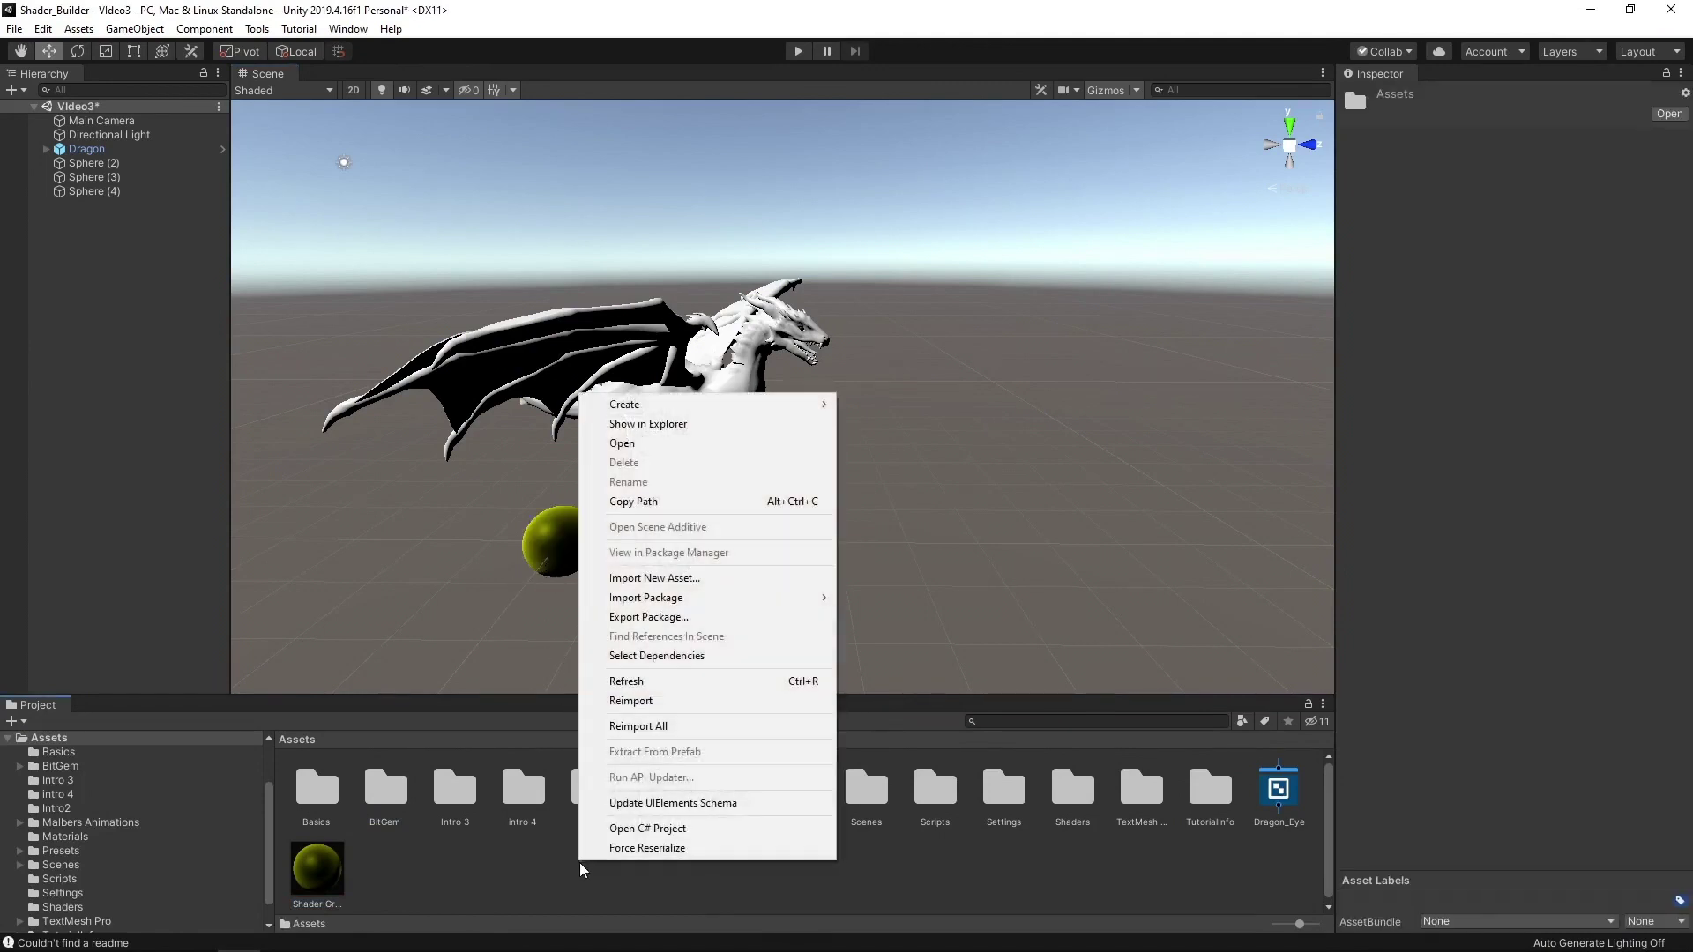
mouse_move(767, 419)
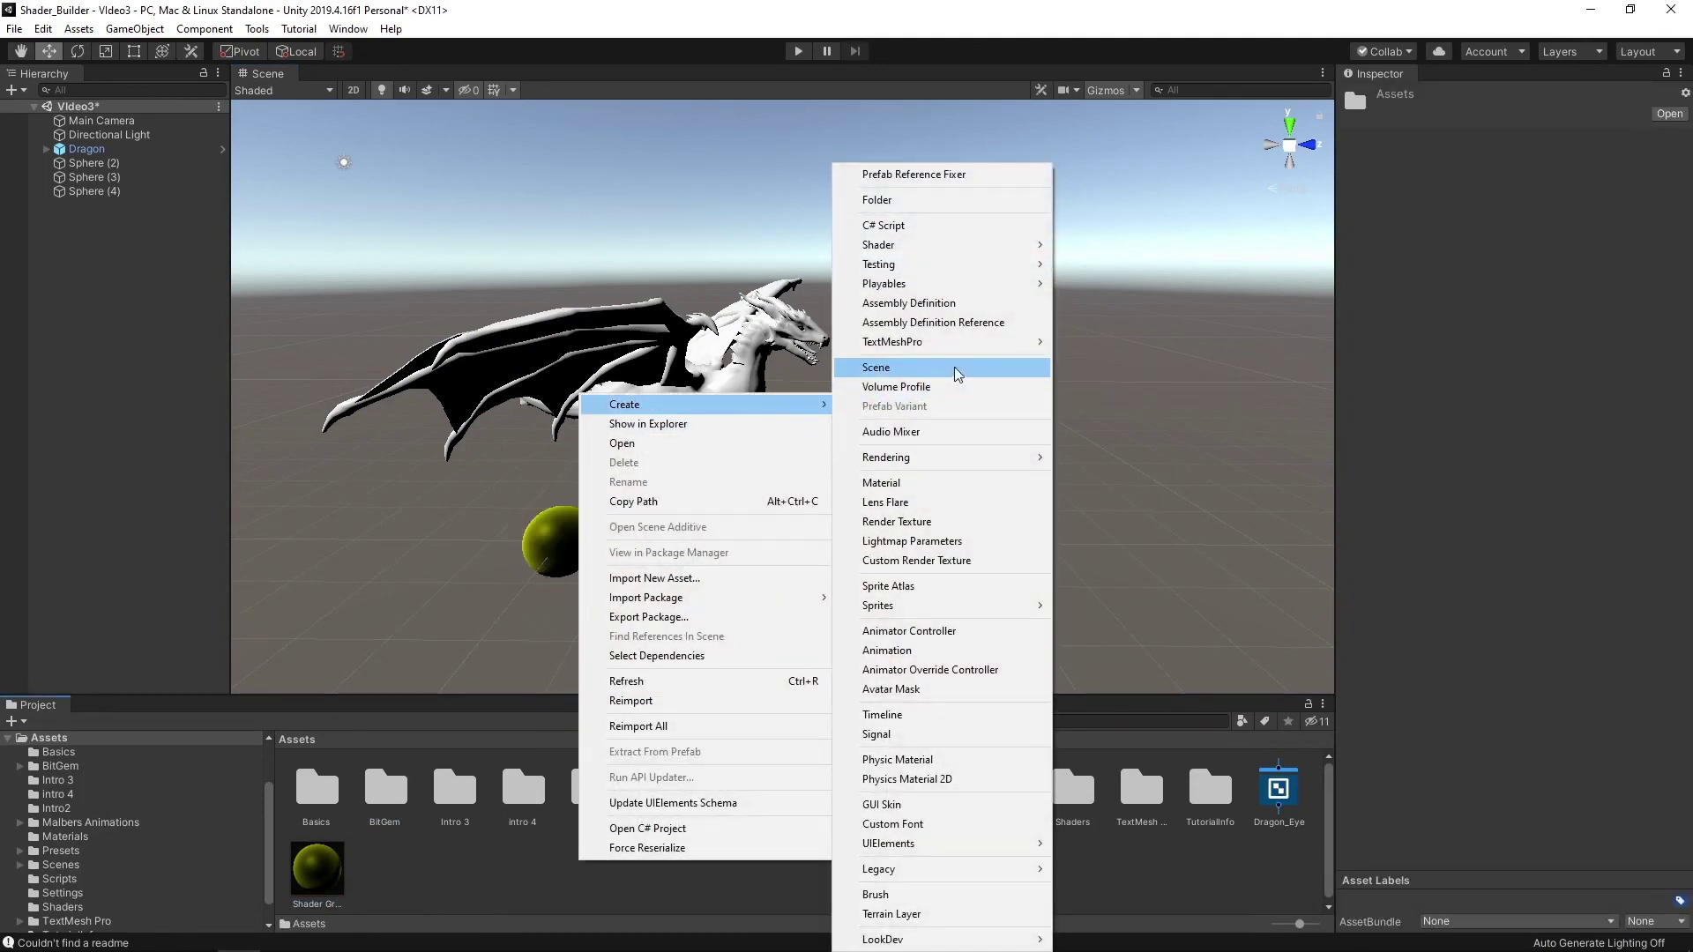
mouse_move(1043, 248)
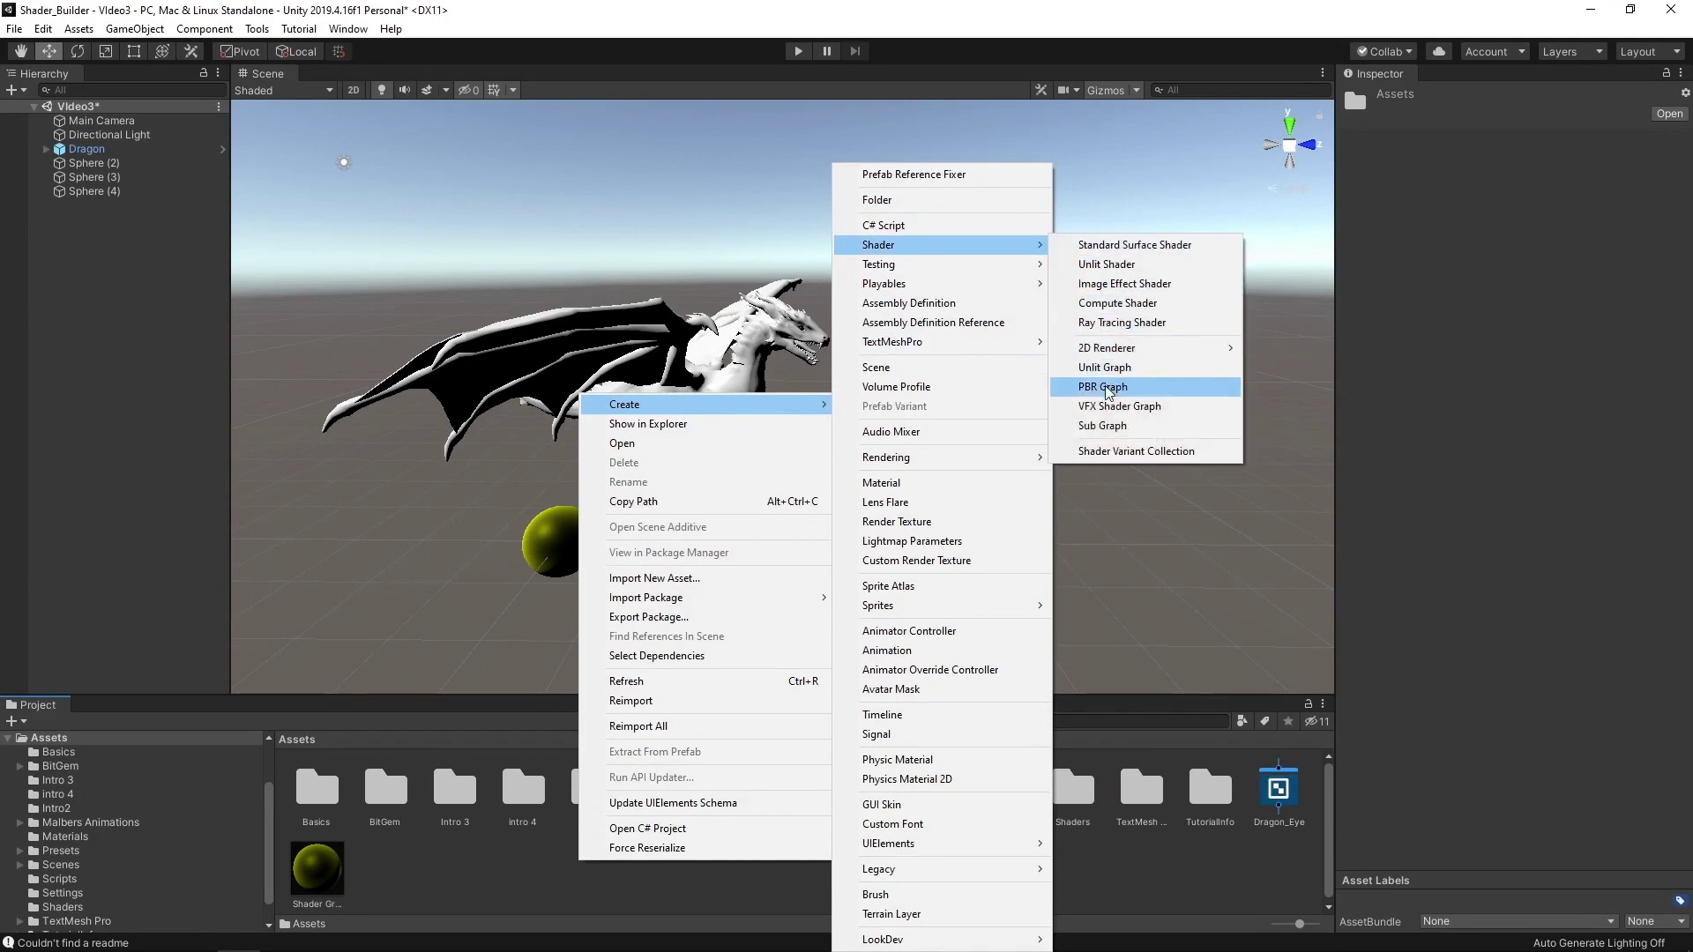
left_click(1108, 388)
type("D")
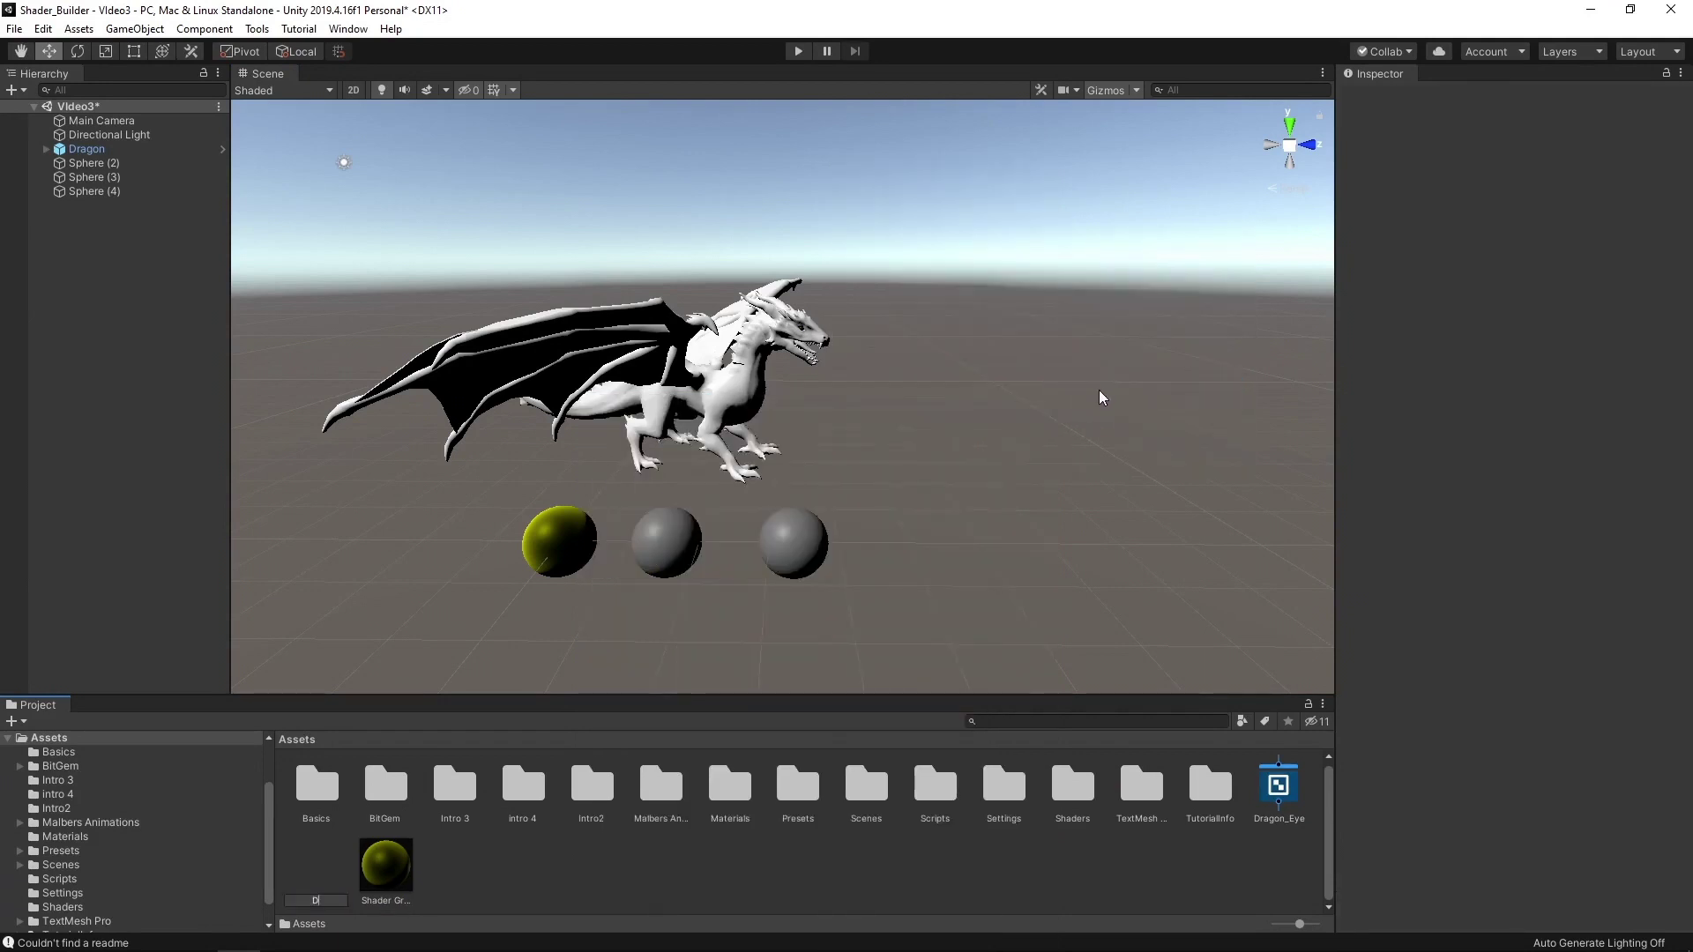
type("ragon_Body")
key("Return")
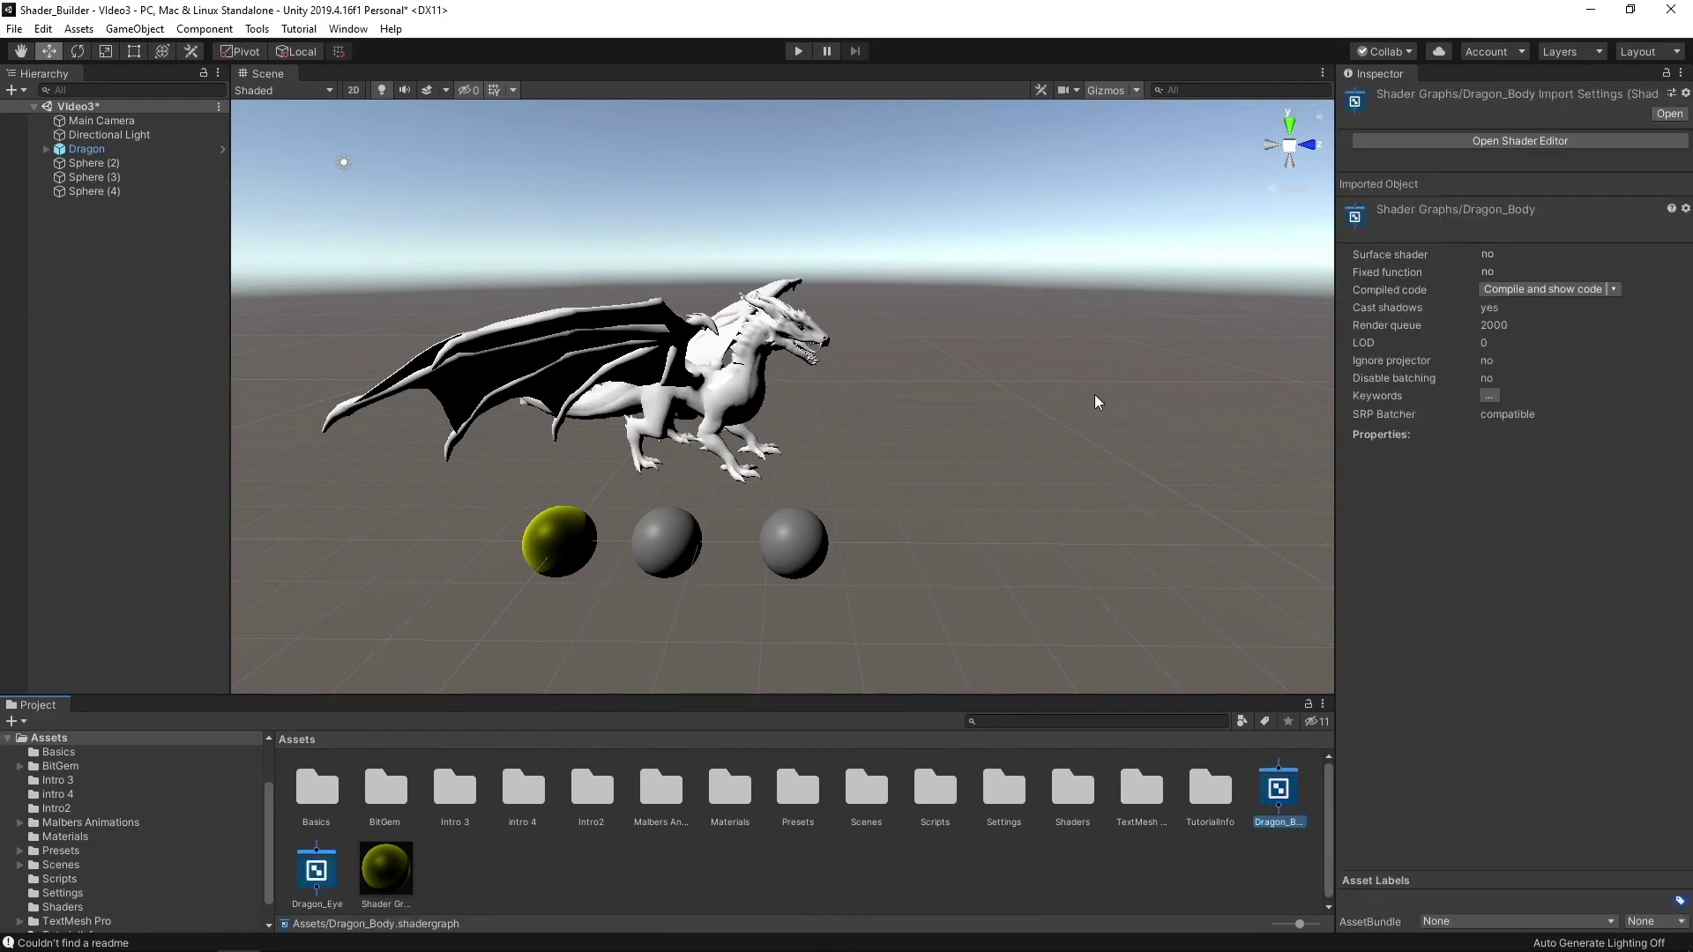
Open the Dragon_Body shader graph in a maximized graph editor
double_click(1279, 791)
left_click(1322, 73)
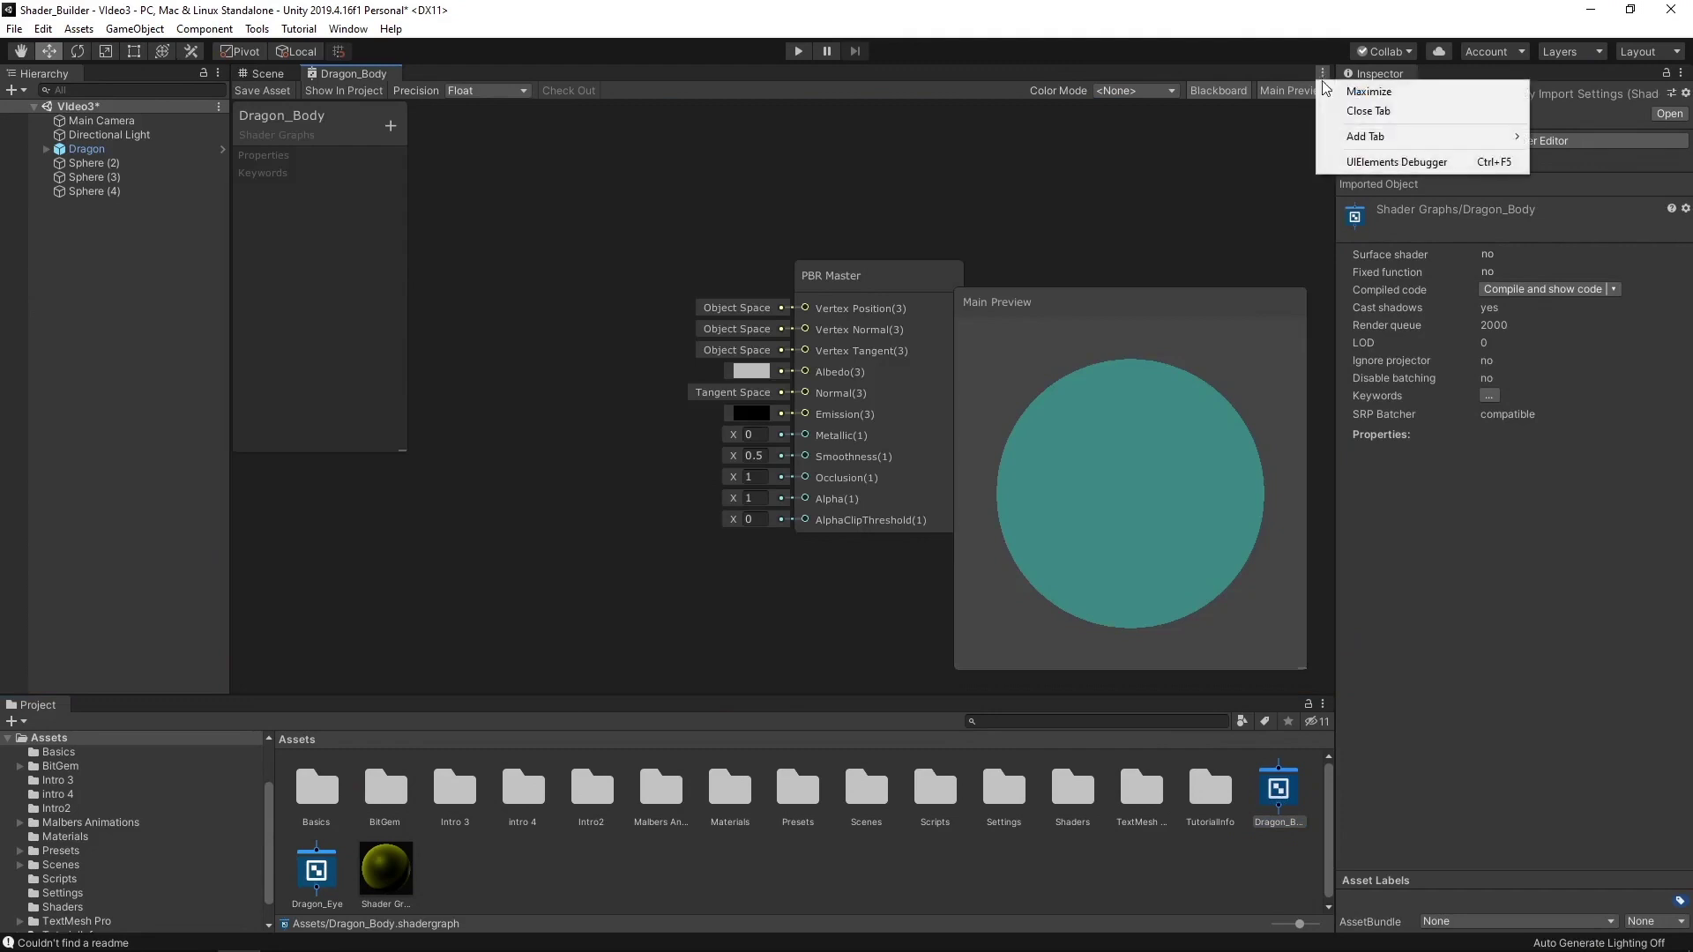
left_click(1333, 93)
Move the PBR Master node aside and add a Sample Texture 2D node, placing it close to PBR Master's input side
left_click_drag(673, 272, 1159, 431)
right_click(384, 328)
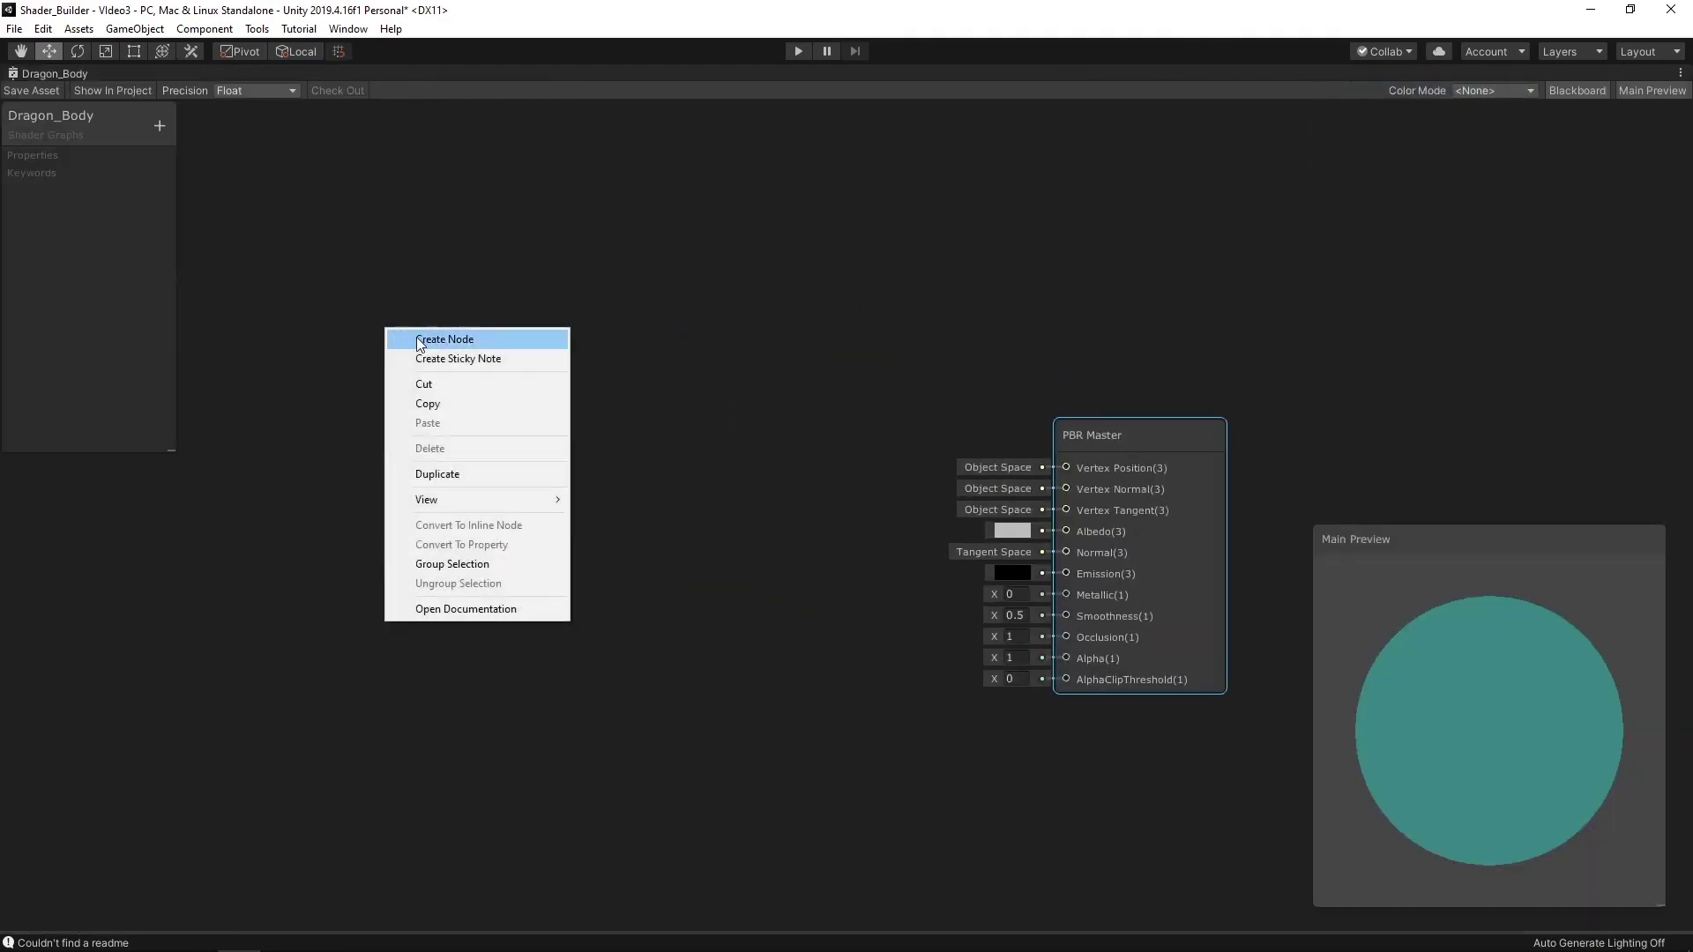
left_click(416, 337)
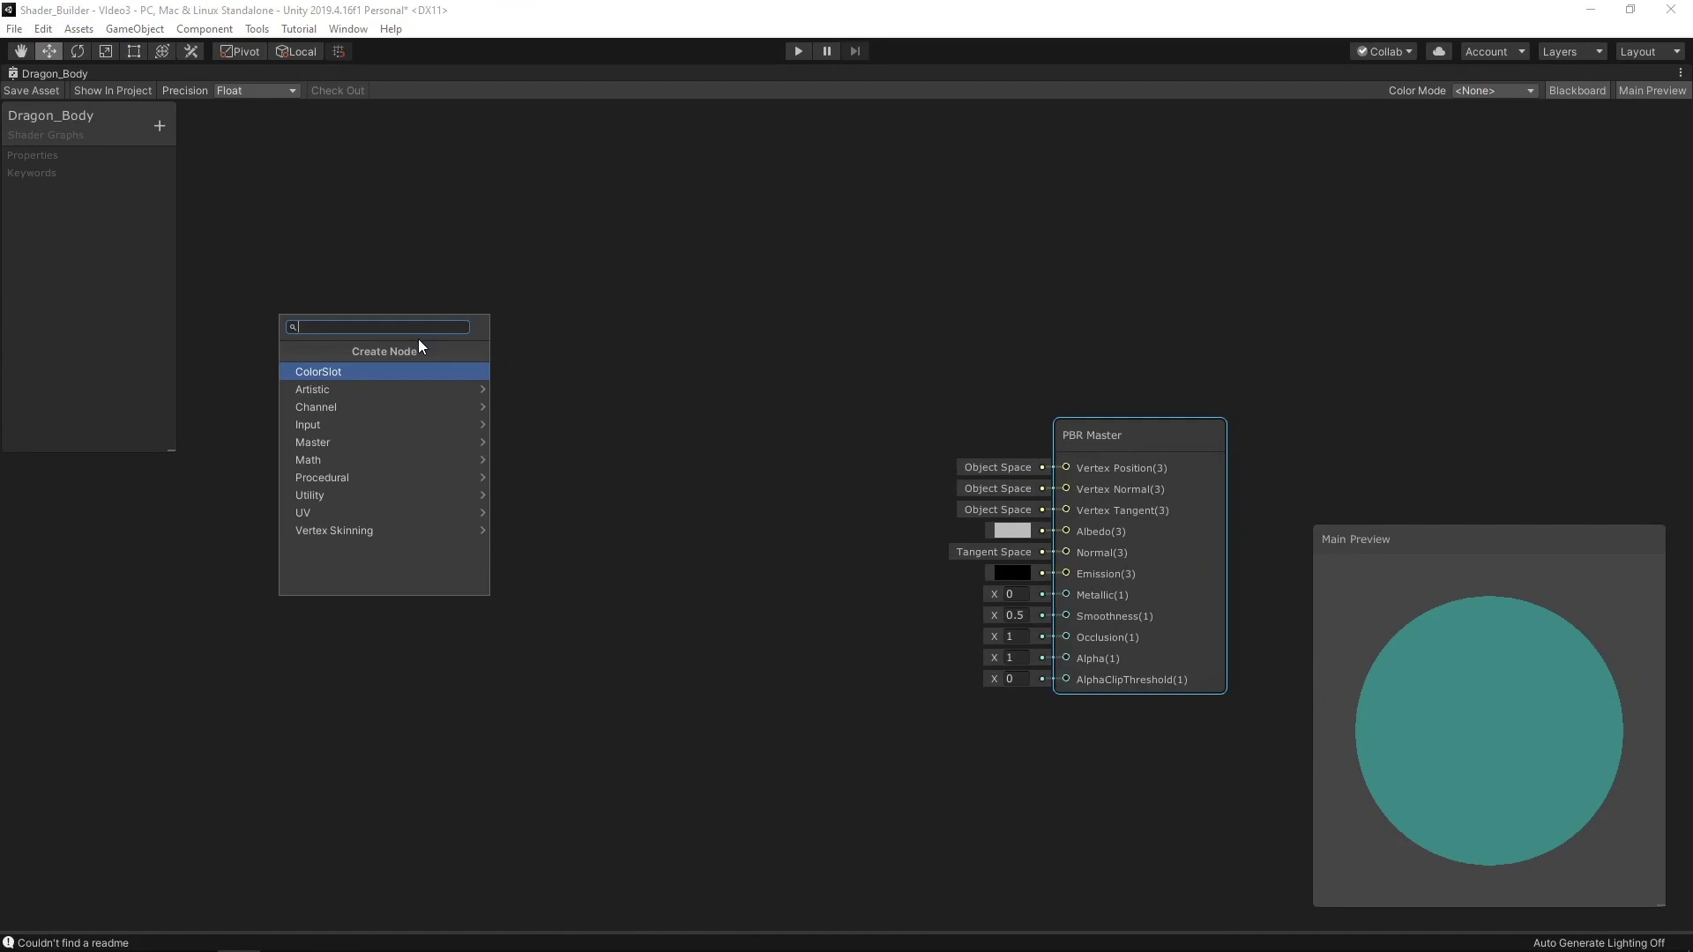
type("2d t")
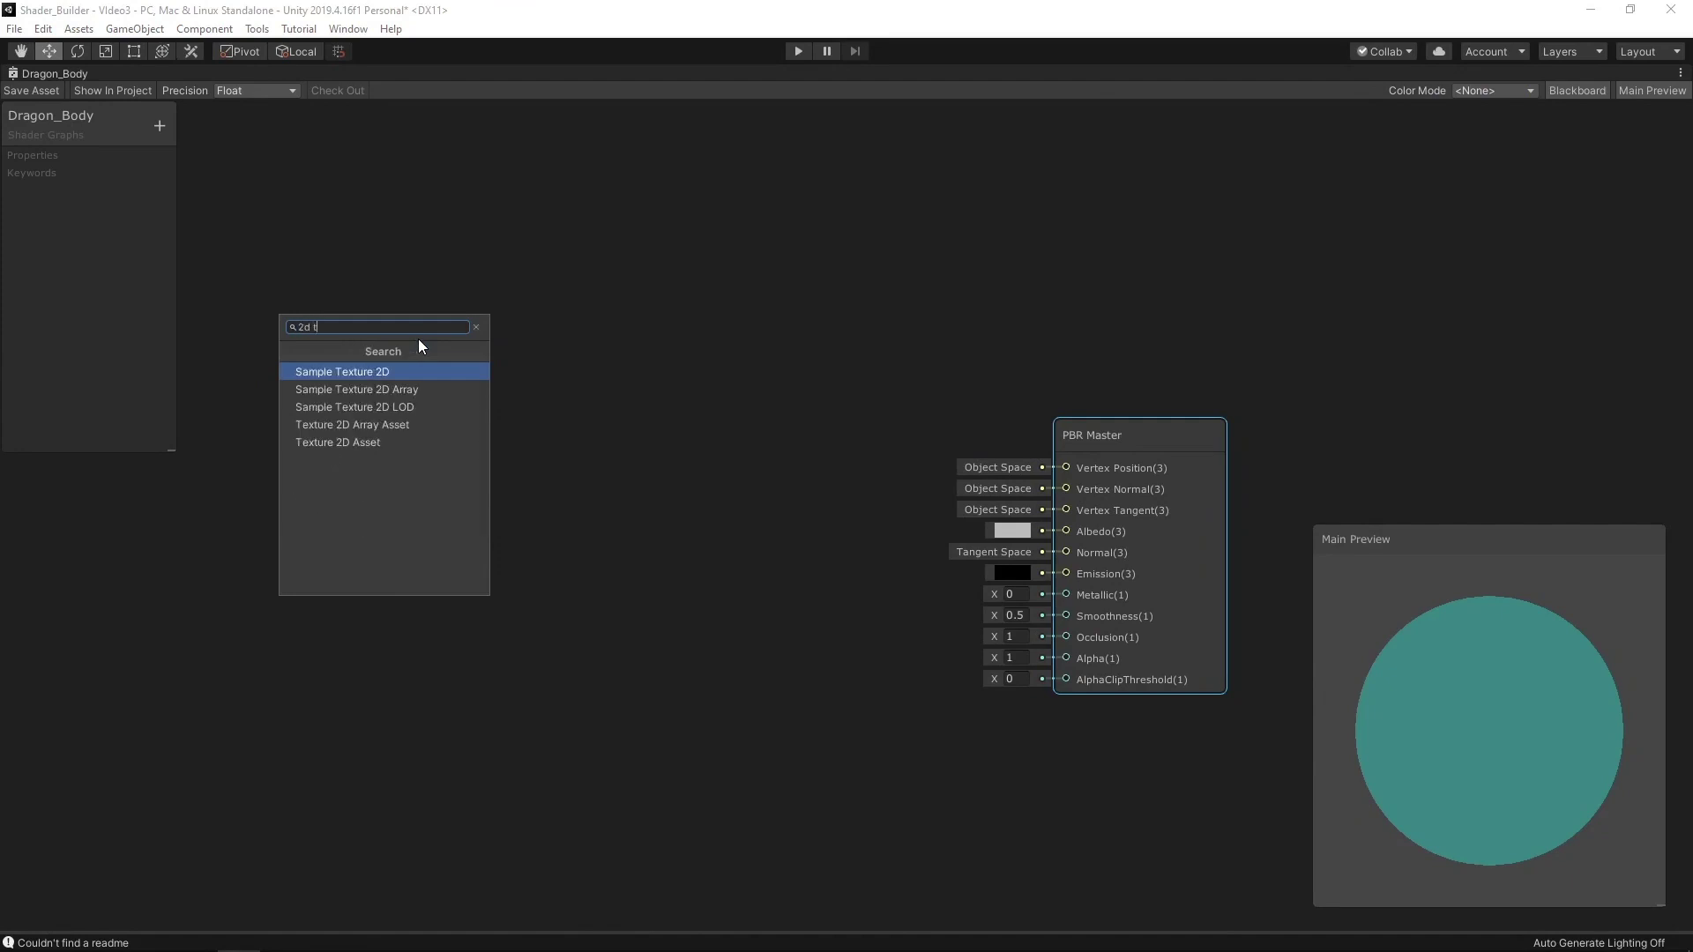
left_click(386, 373)
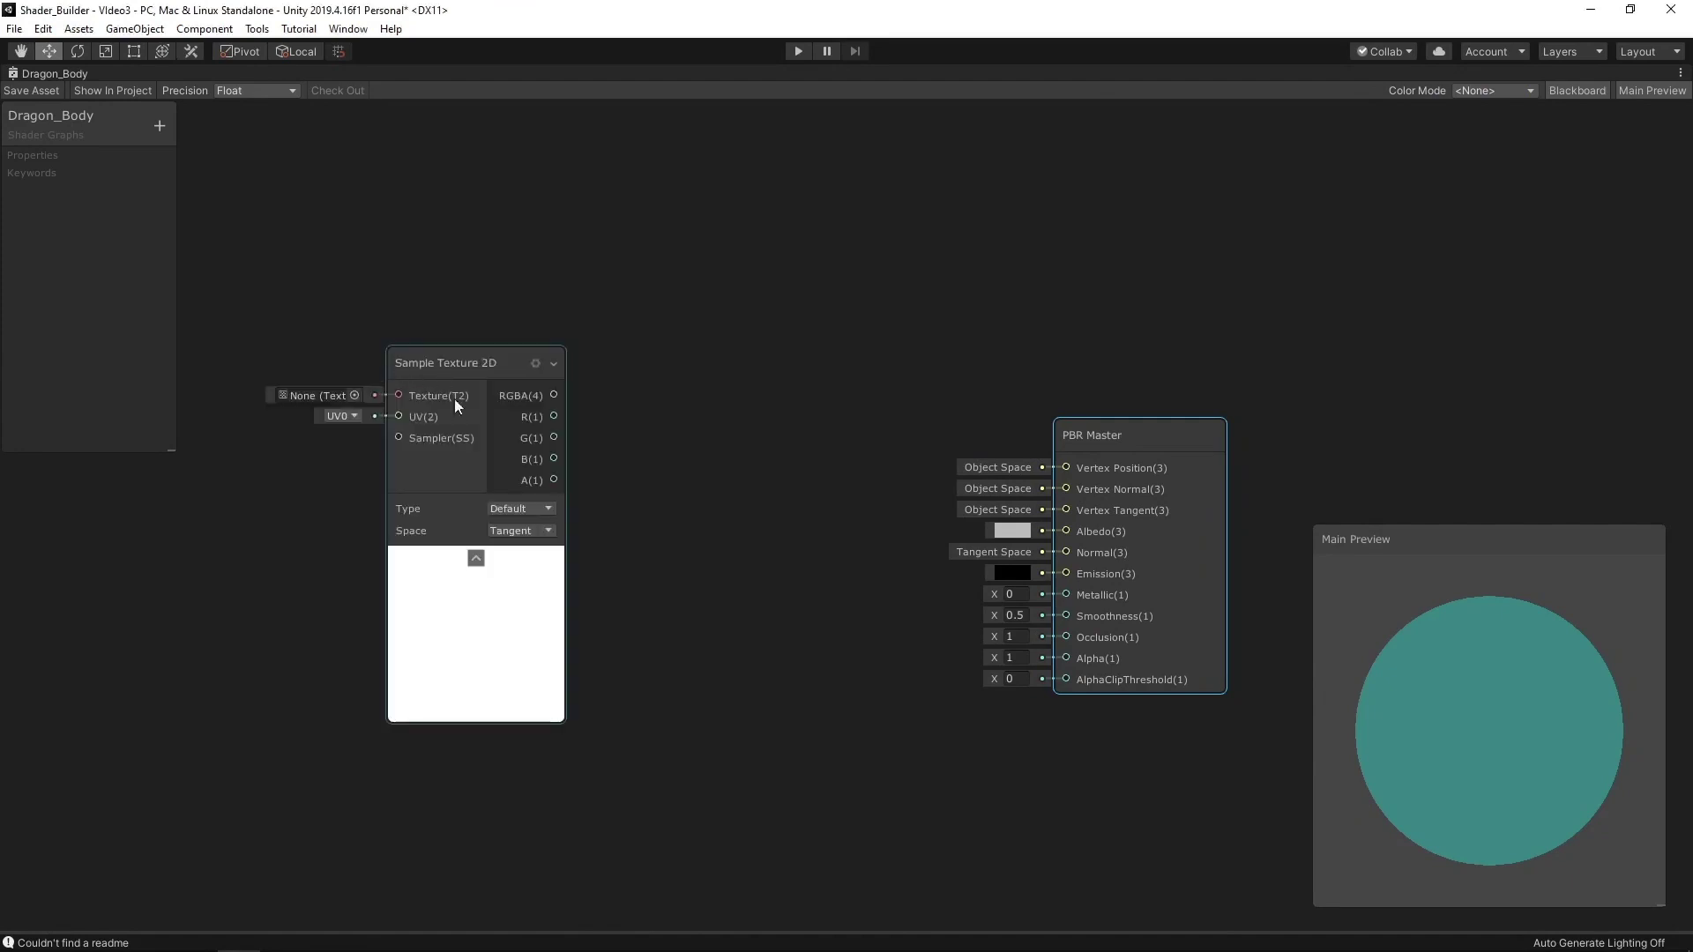
left_click_drag(457, 374, 713, 379)
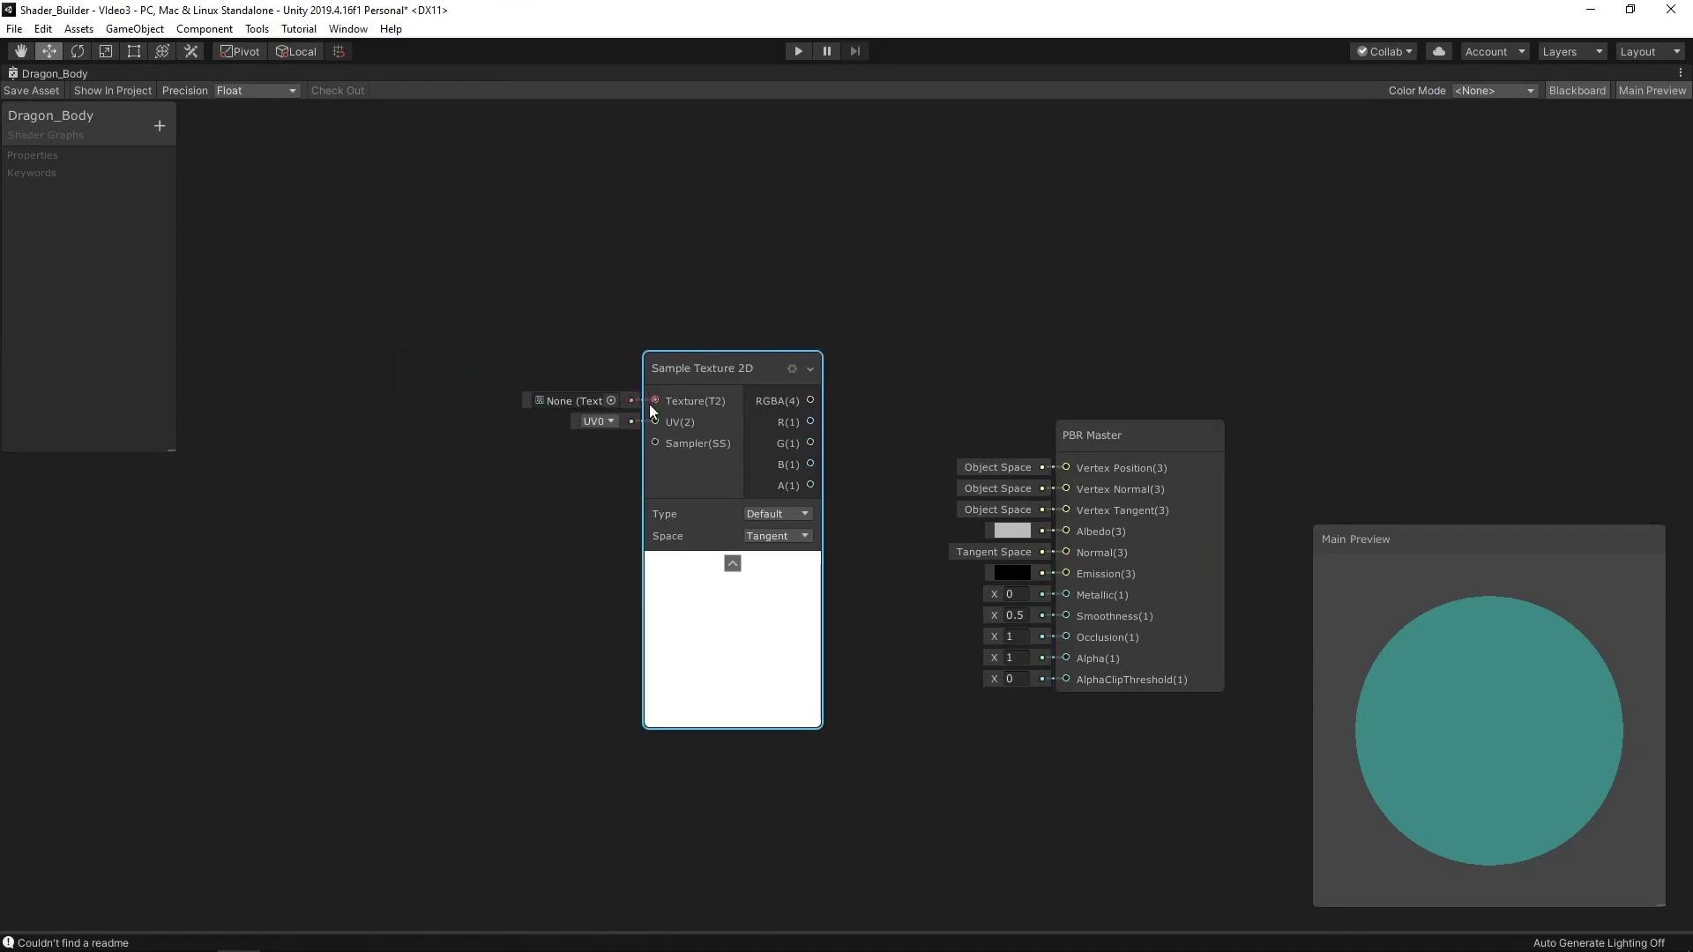
Add a Texture 2D Asset node and place it on the input side of the Sample Texture 2D node
right_click(368, 408)
left_click(394, 415)
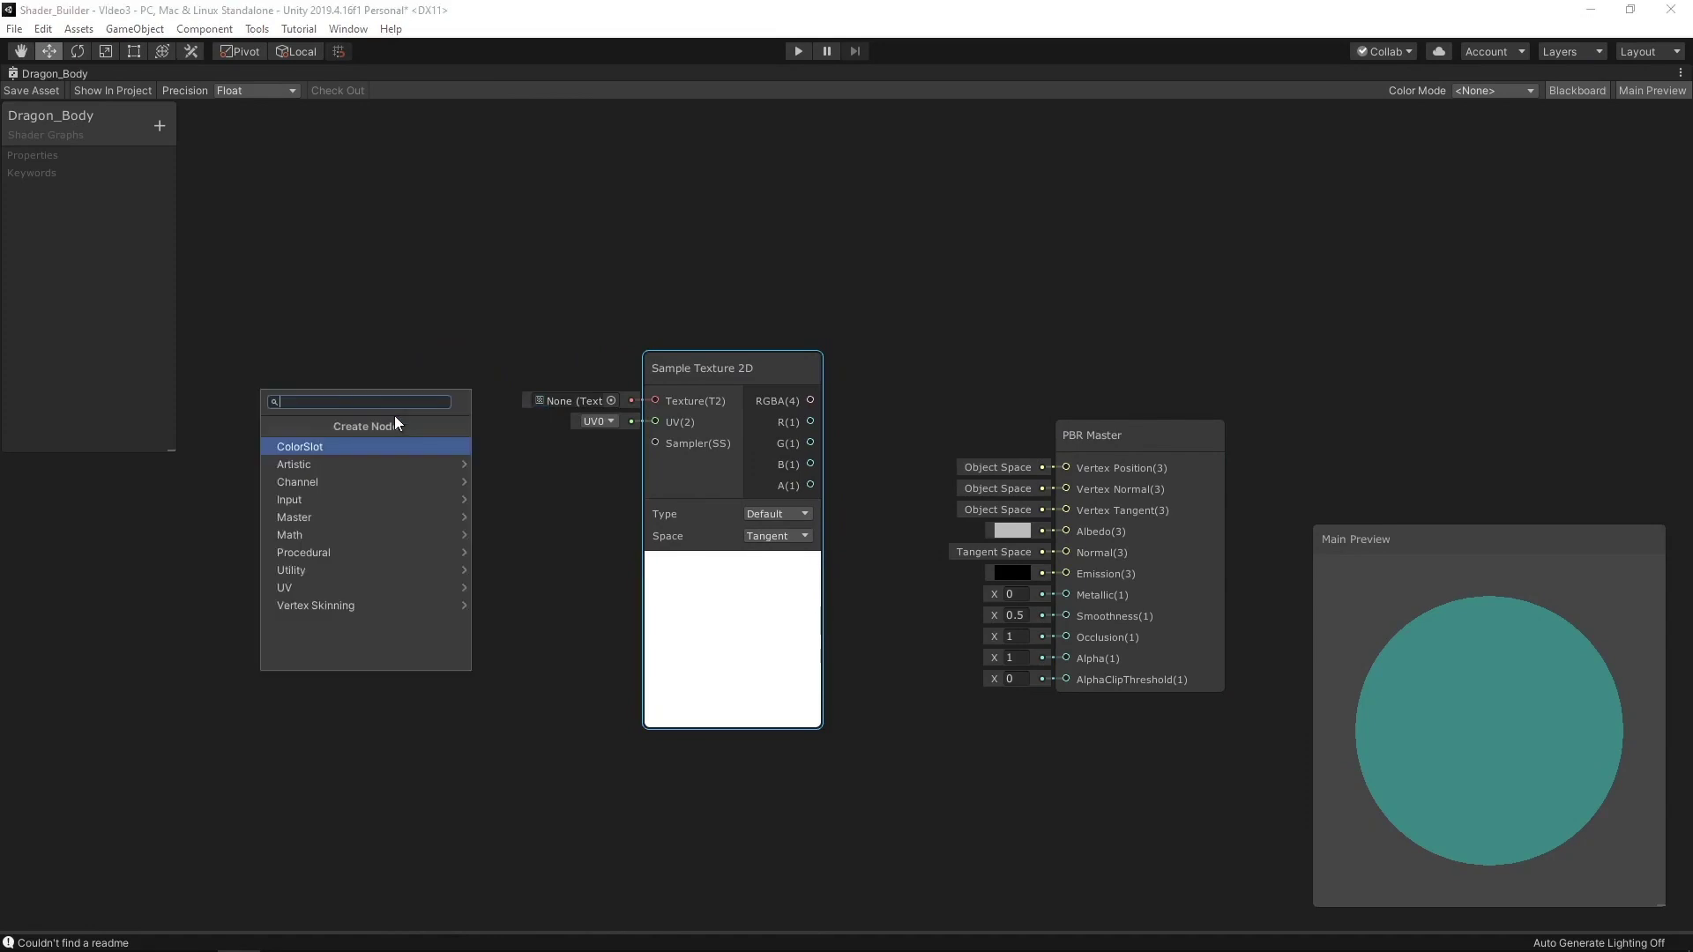
type("tex")
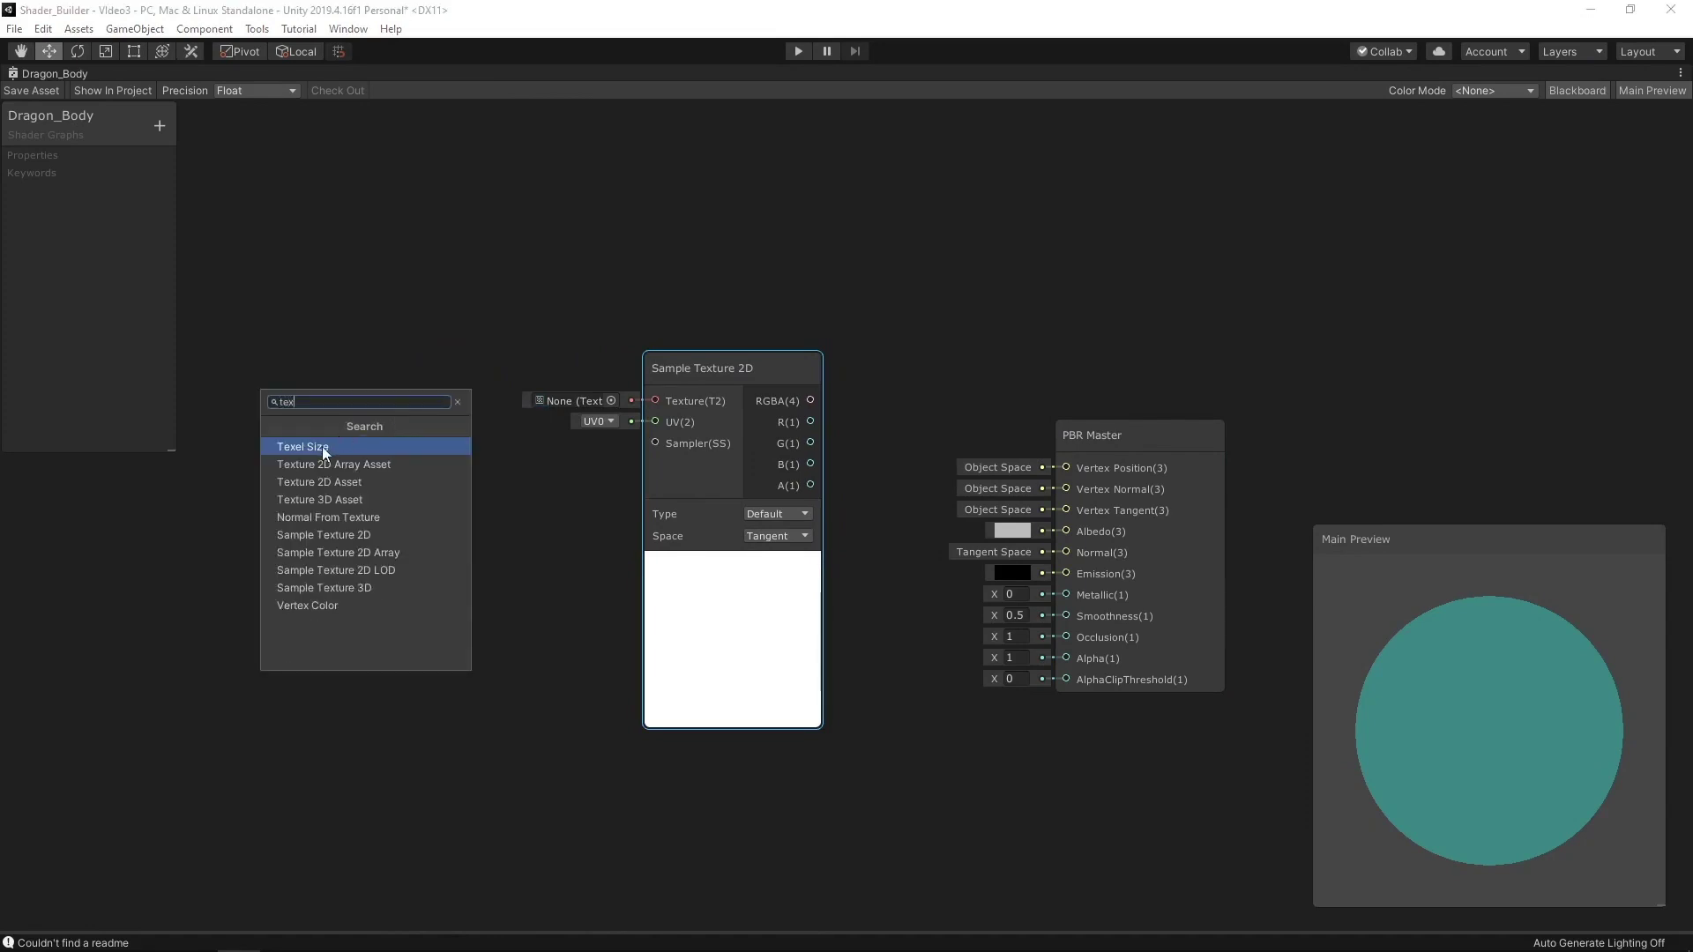
double_click(336, 481)
left_click_drag(430, 431, 380, 375)
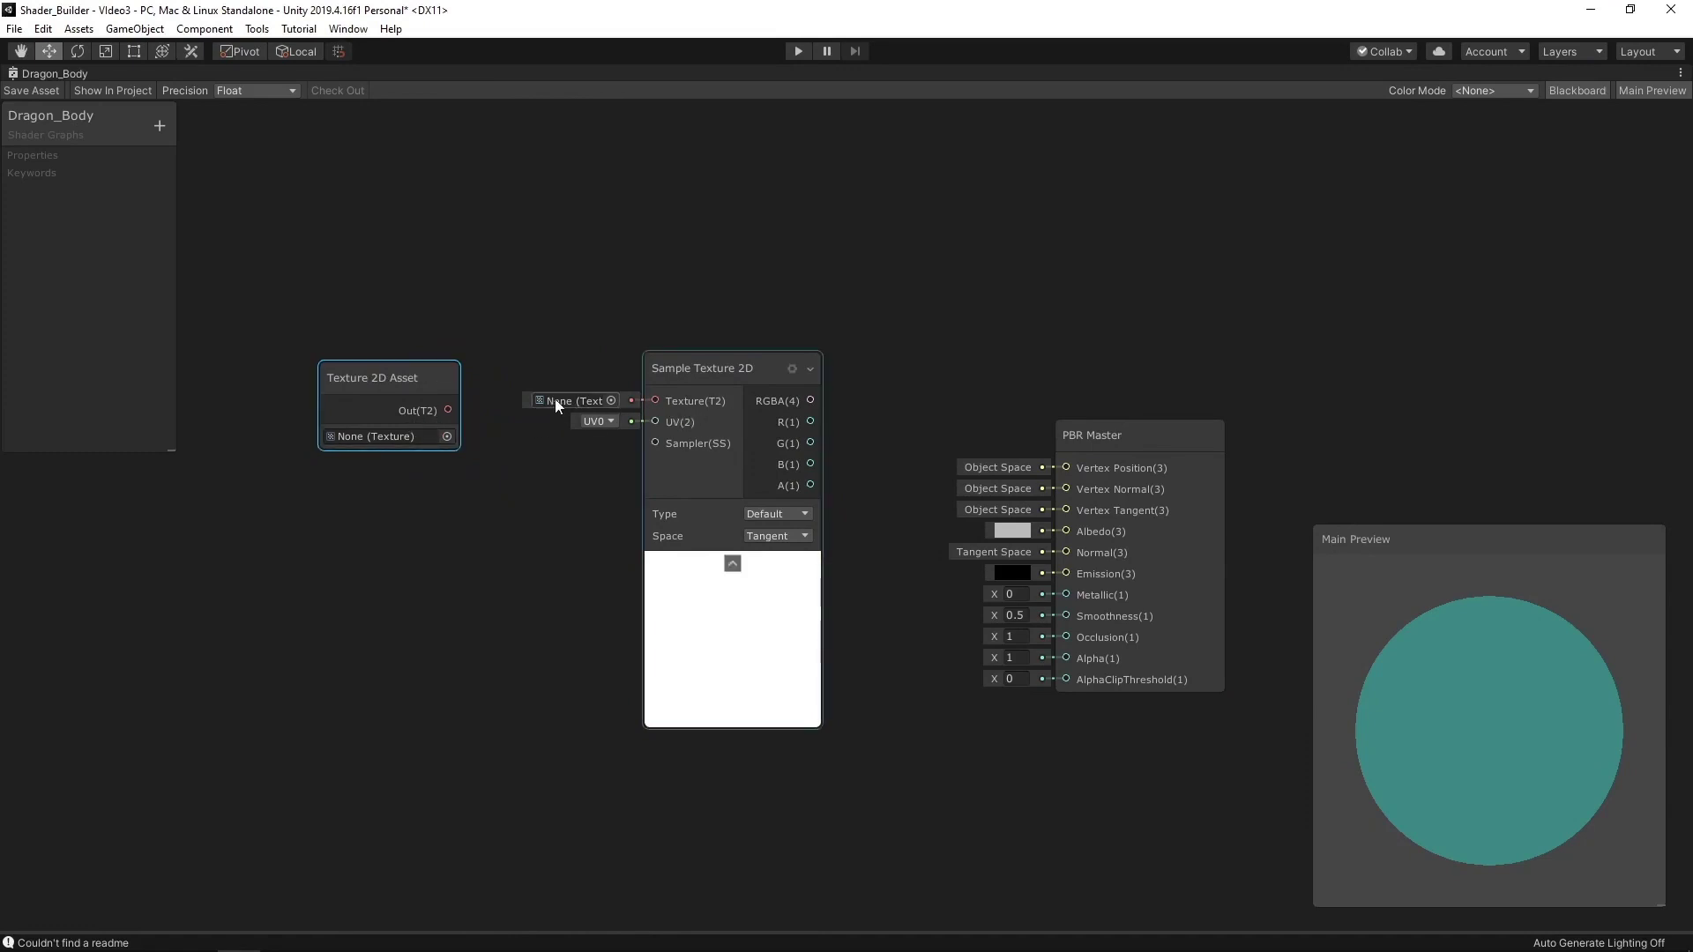
Assign the Unka Realistic Albedo Brown texture to the Texture 2D Asset node
left_click(447, 438)
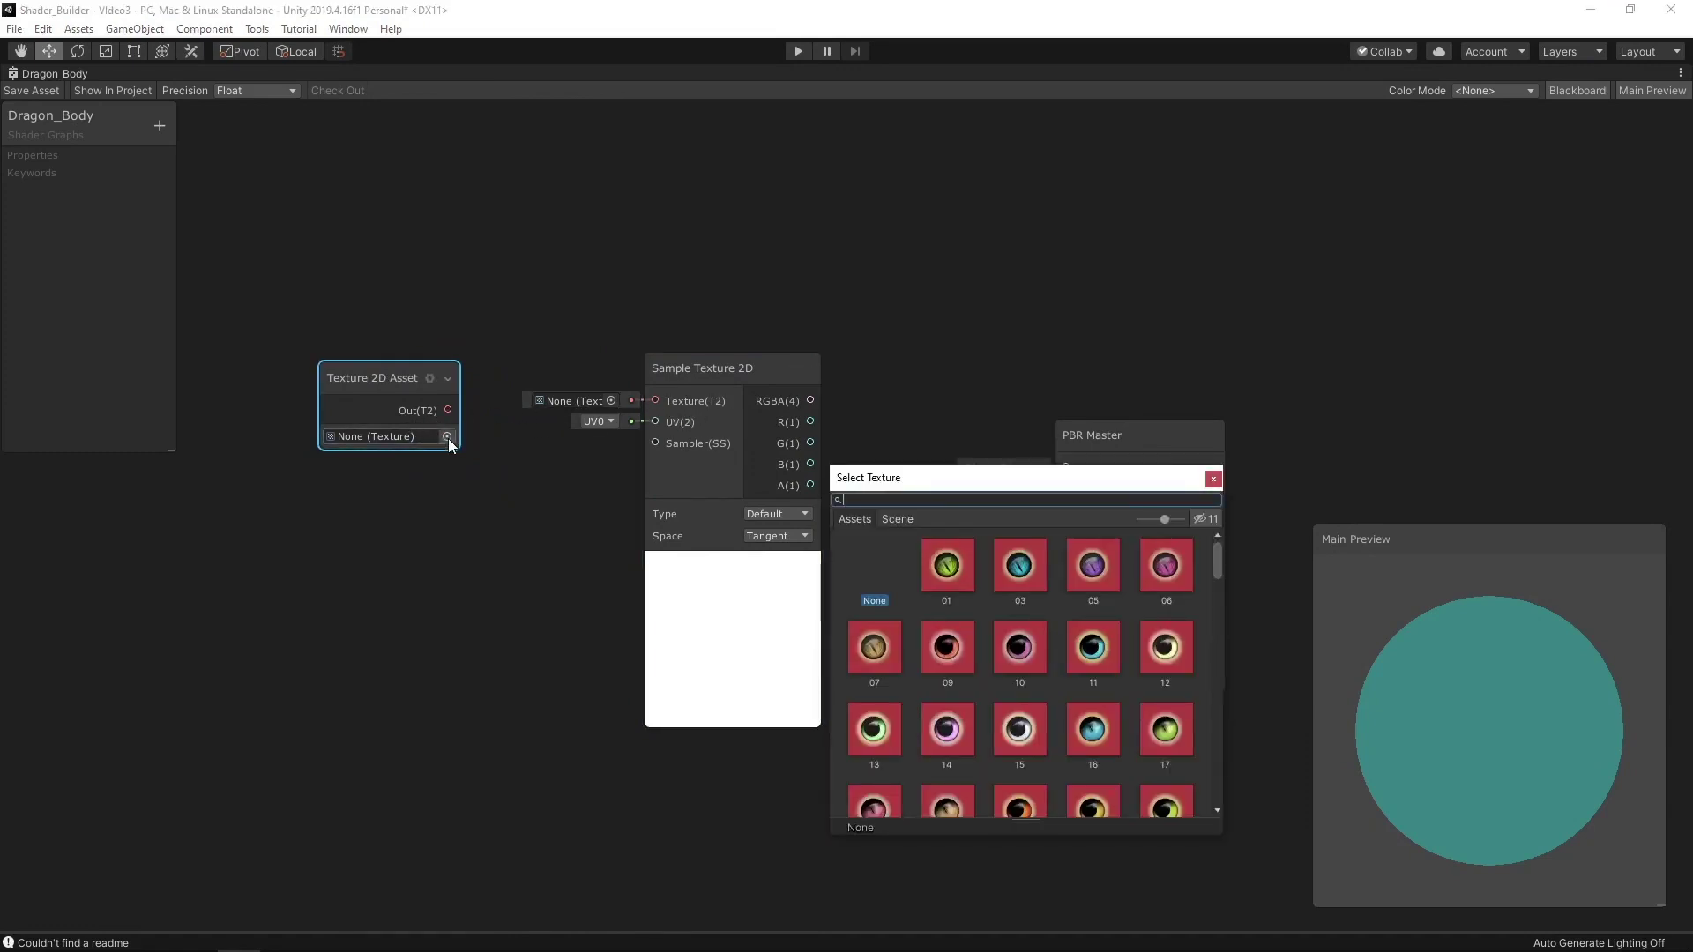
type("unka")
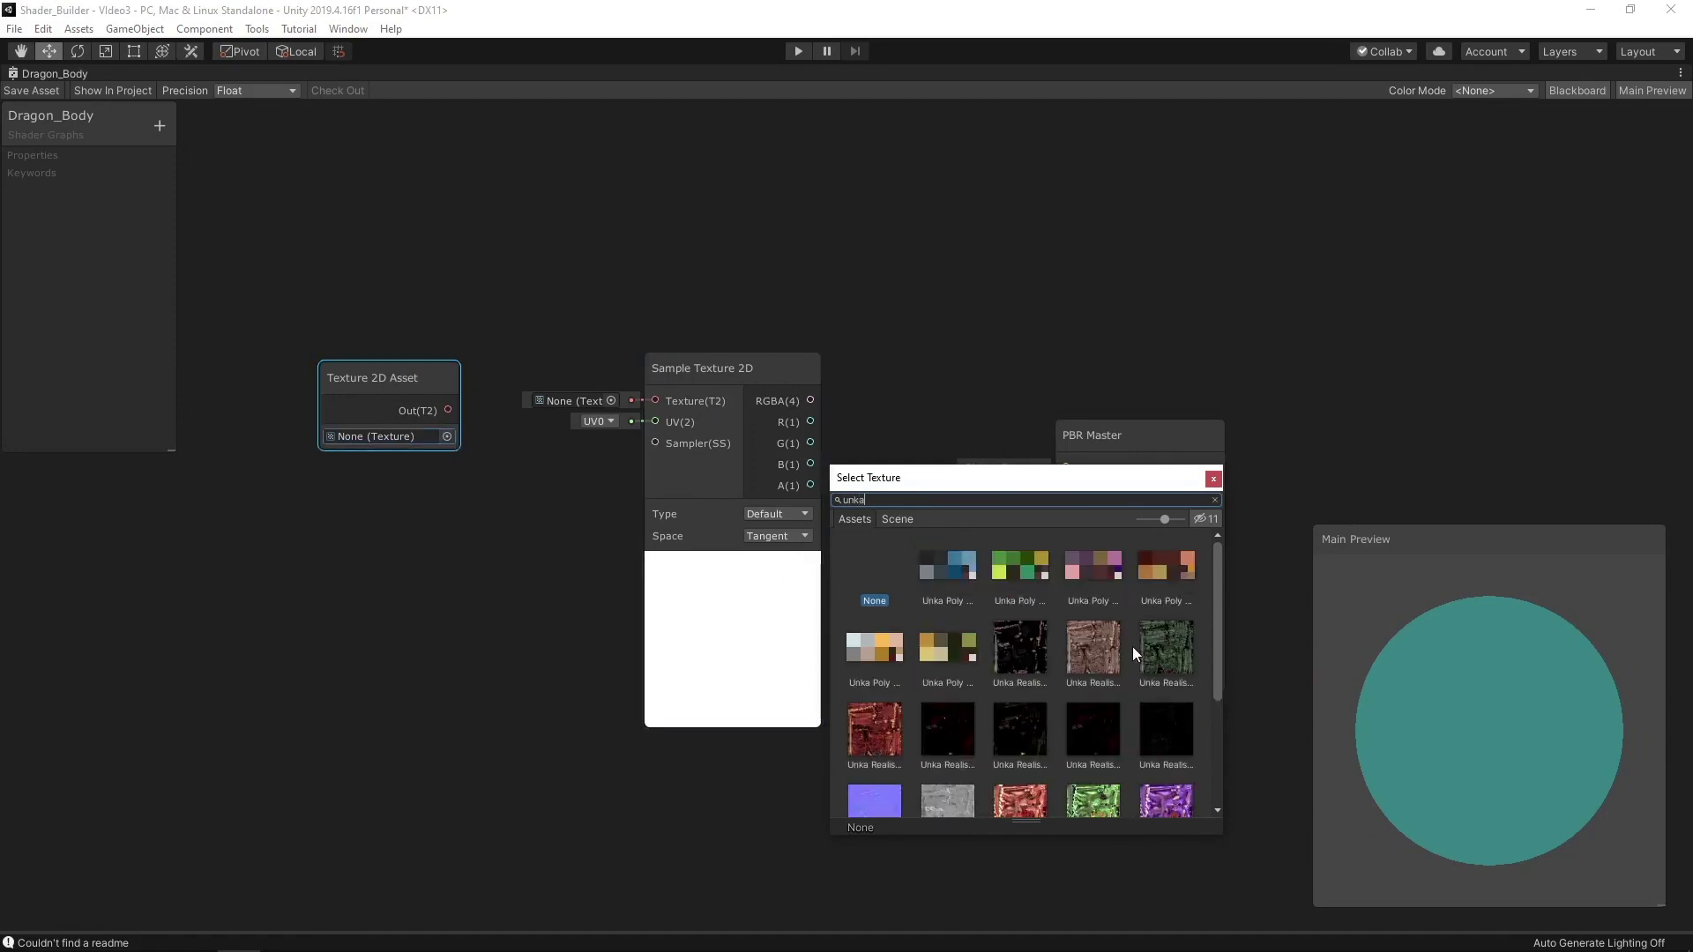
left_click(1093, 650)
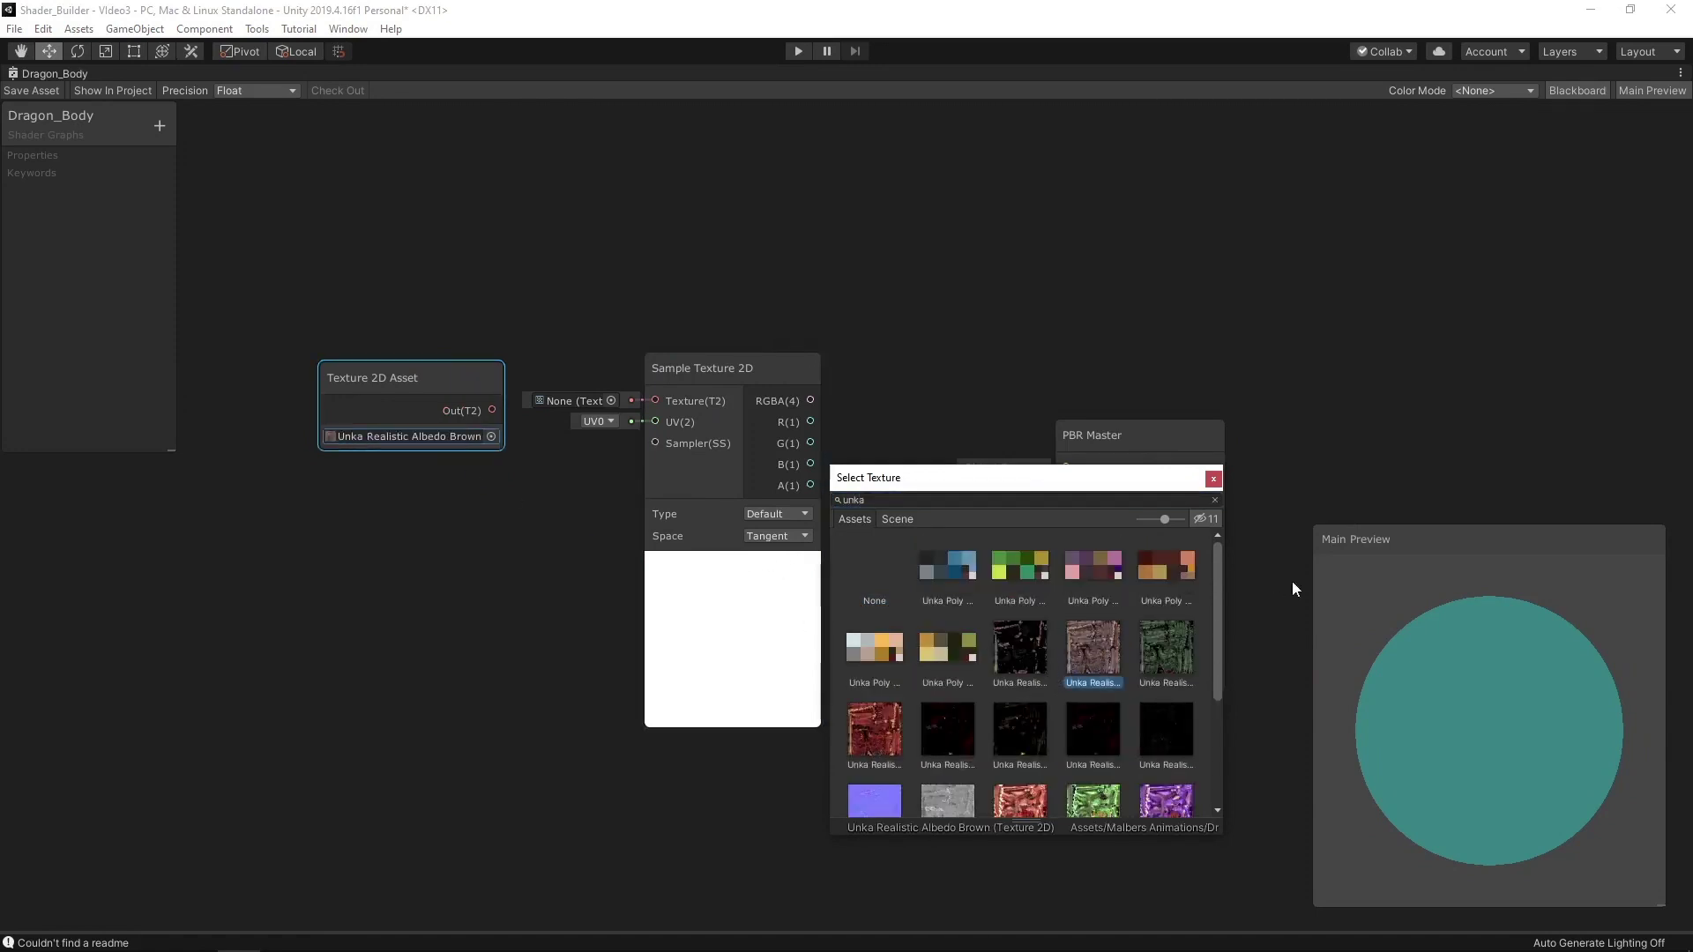
left_click(1214, 479)
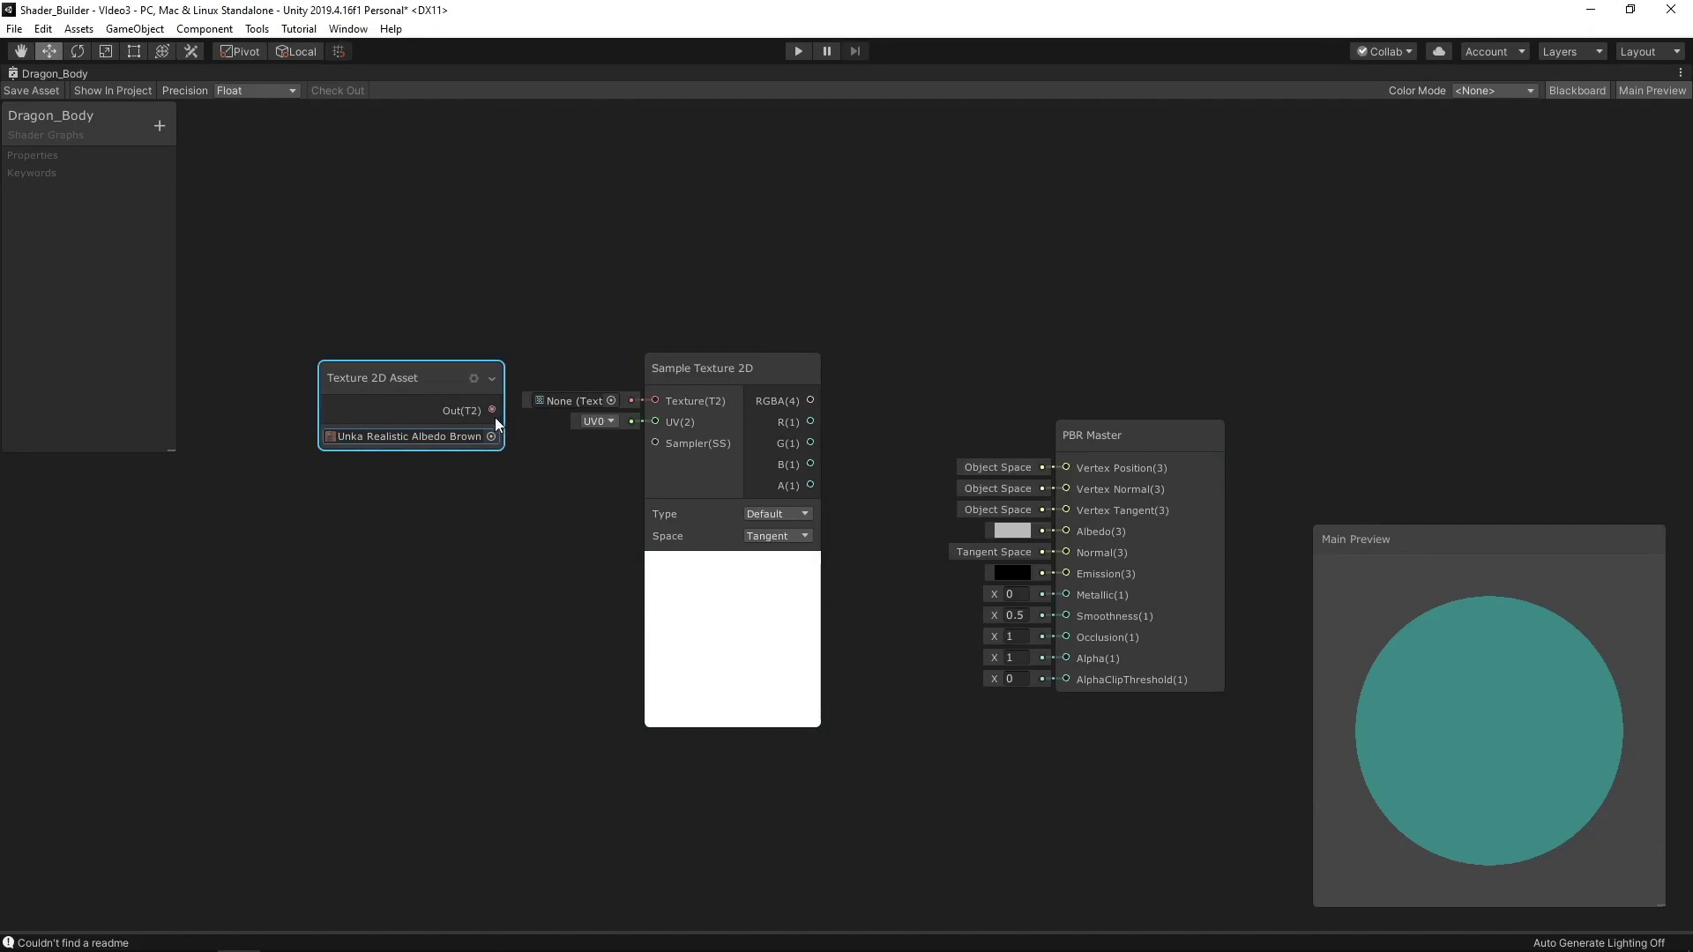
Connect the Texture 2D Asset output to Sample Texture 2D's Texture input and shift both nodes farther from PBR Master
left_click_drag(492, 410, 655, 401)
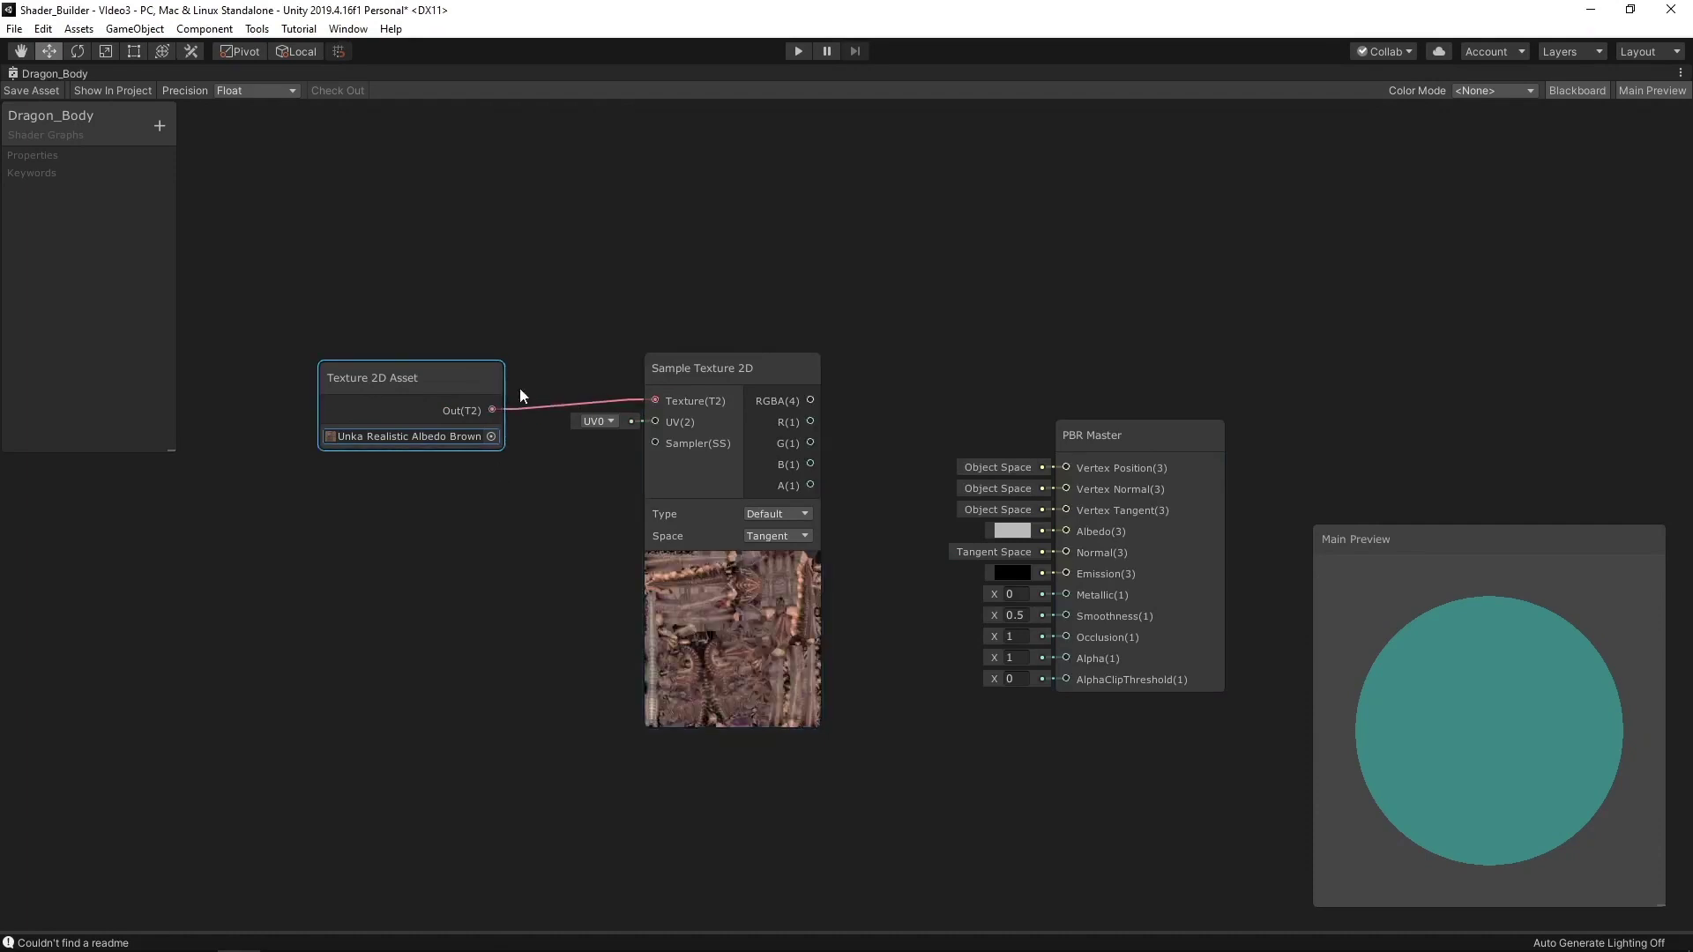
left_click_drag(460, 374, 394, 365)
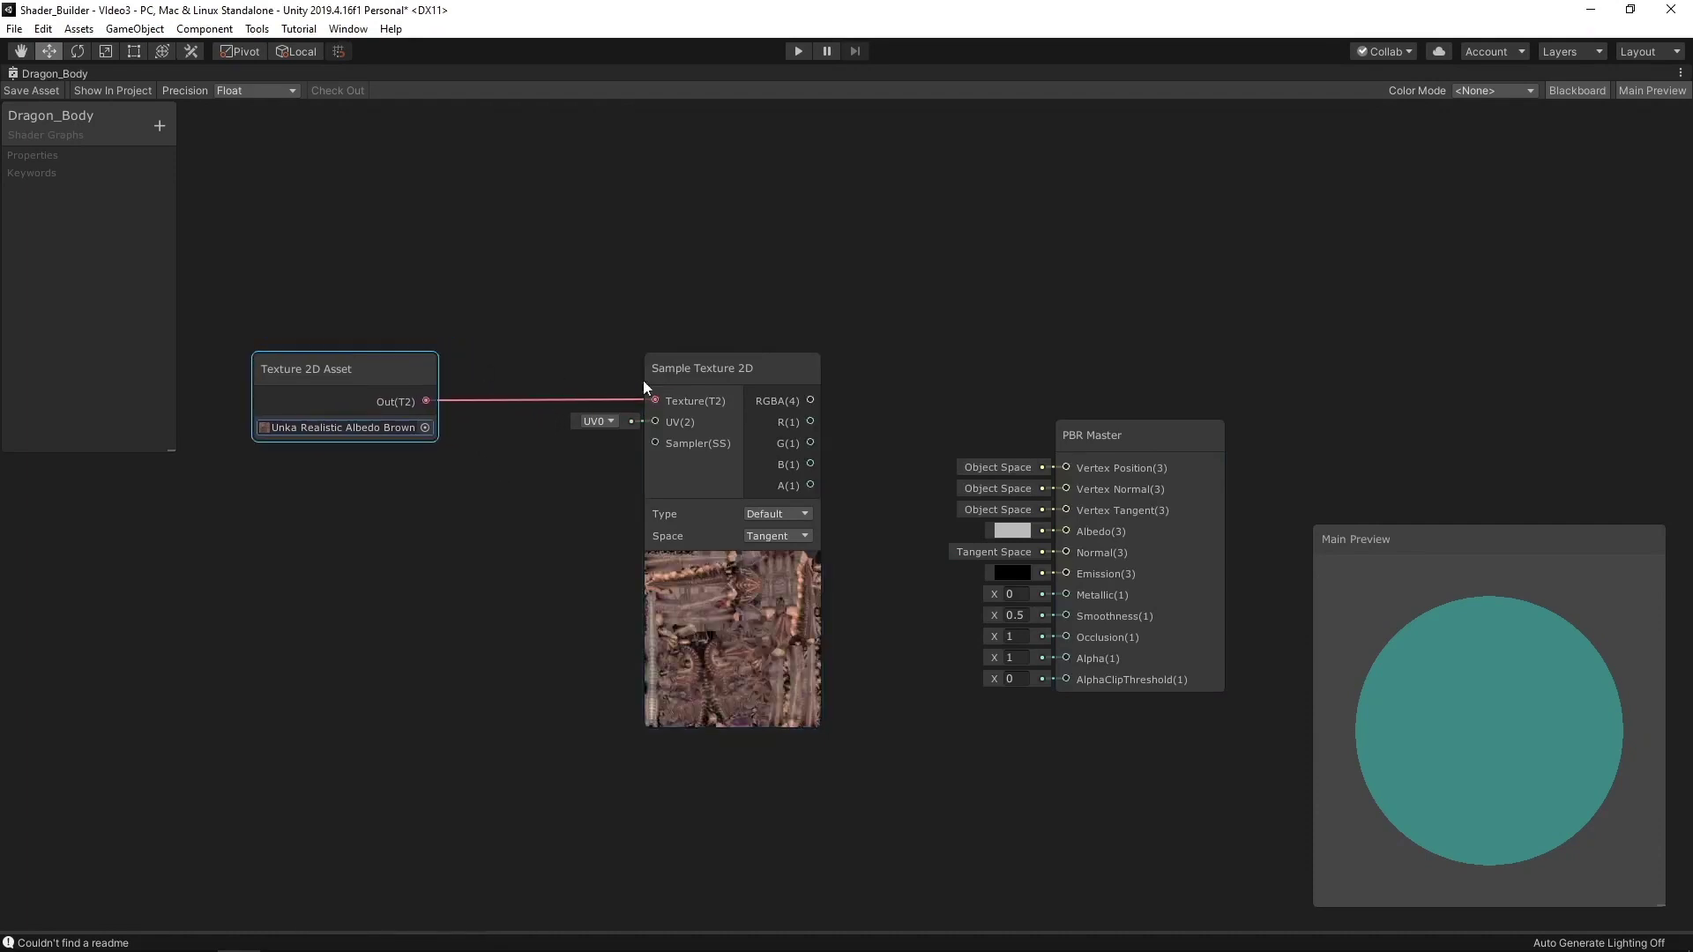
left_click_drag(770, 358, 685, 358)
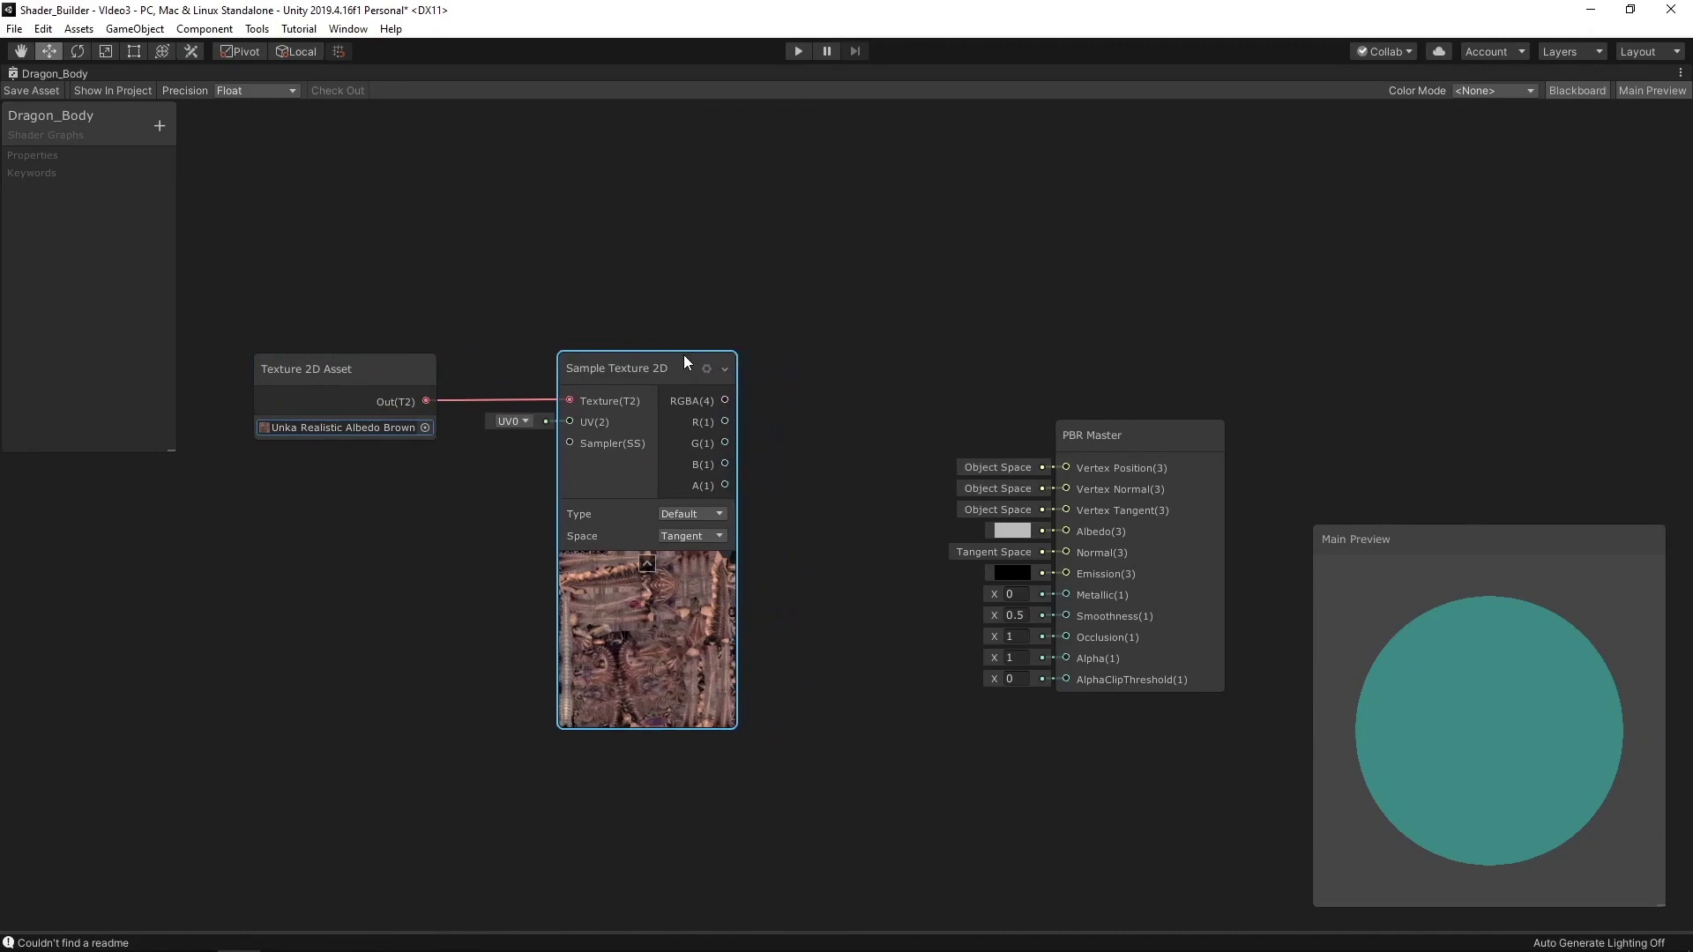
Add a Multiply node between Sample Texture 2D and PBR Master and connect the sampled RGBA output to its B input
right_click(779, 276)
left_click(819, 283)
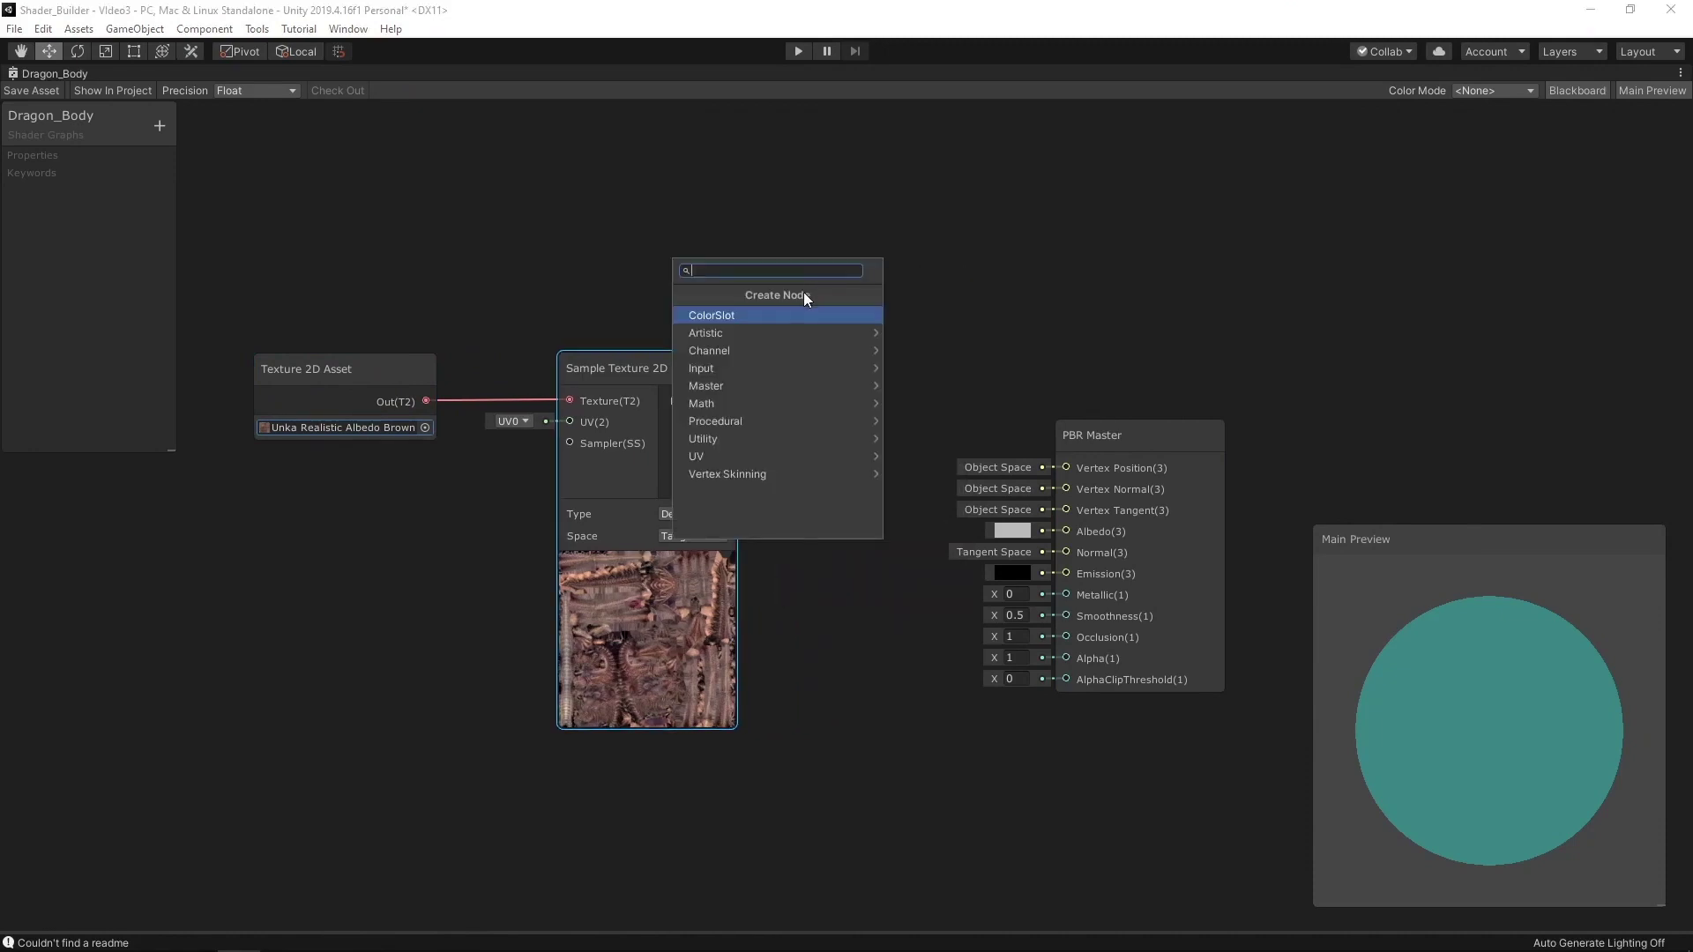
type("mul")
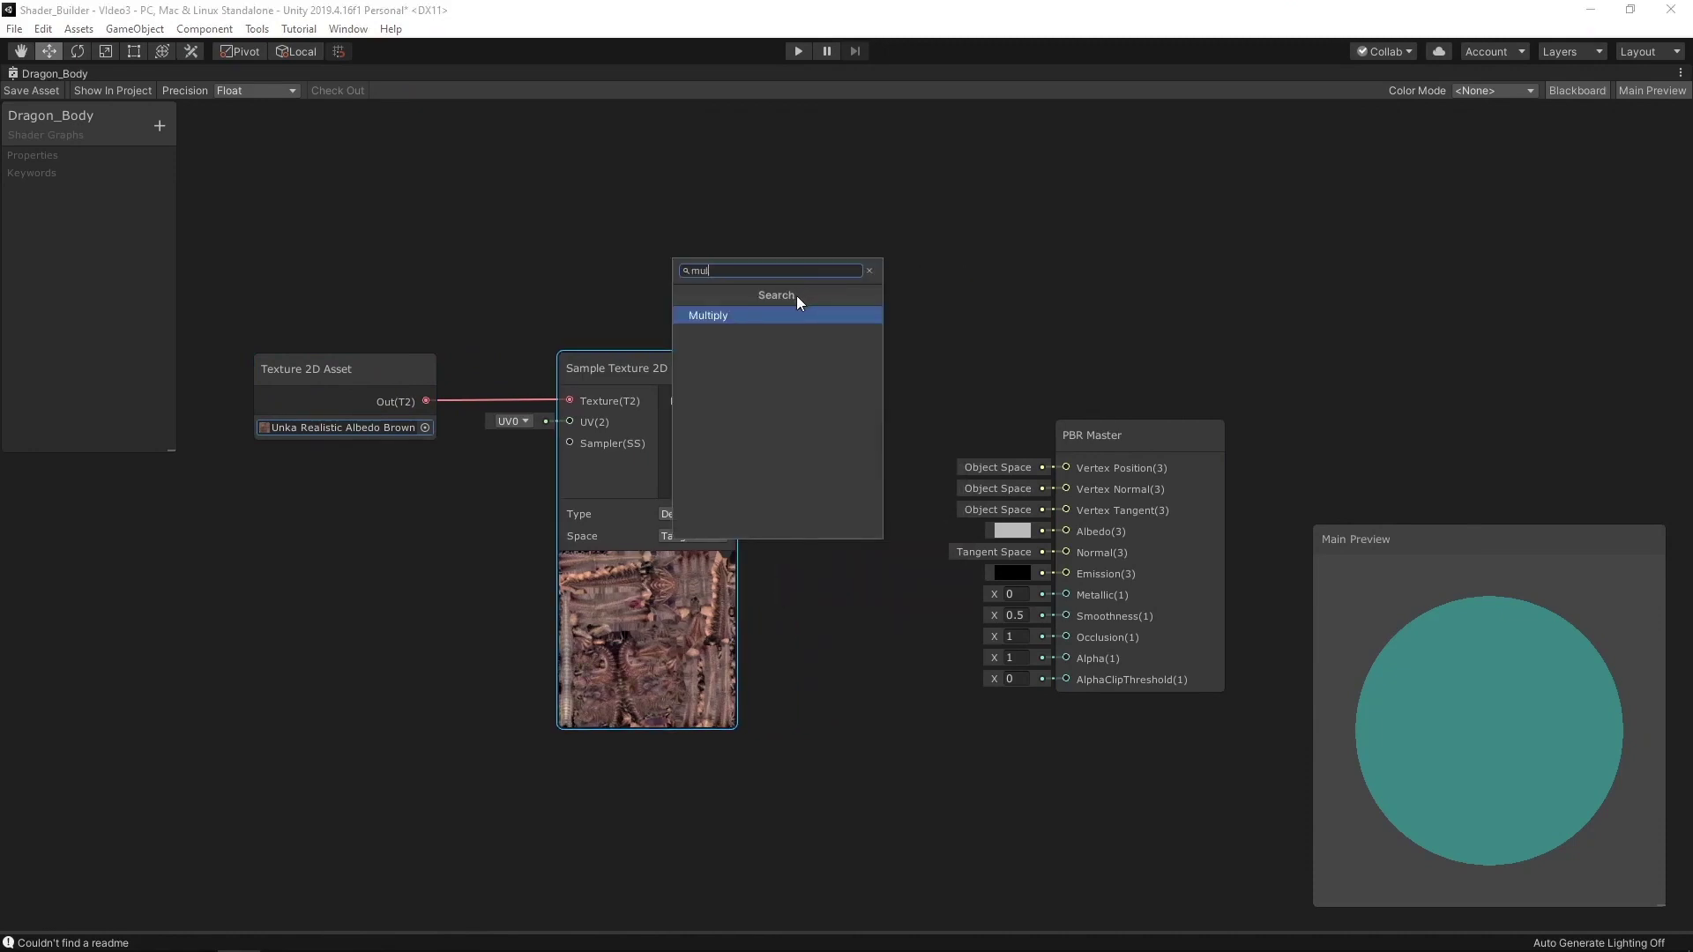
key("Return")
left_click_drag(847, 310, 832, 257)
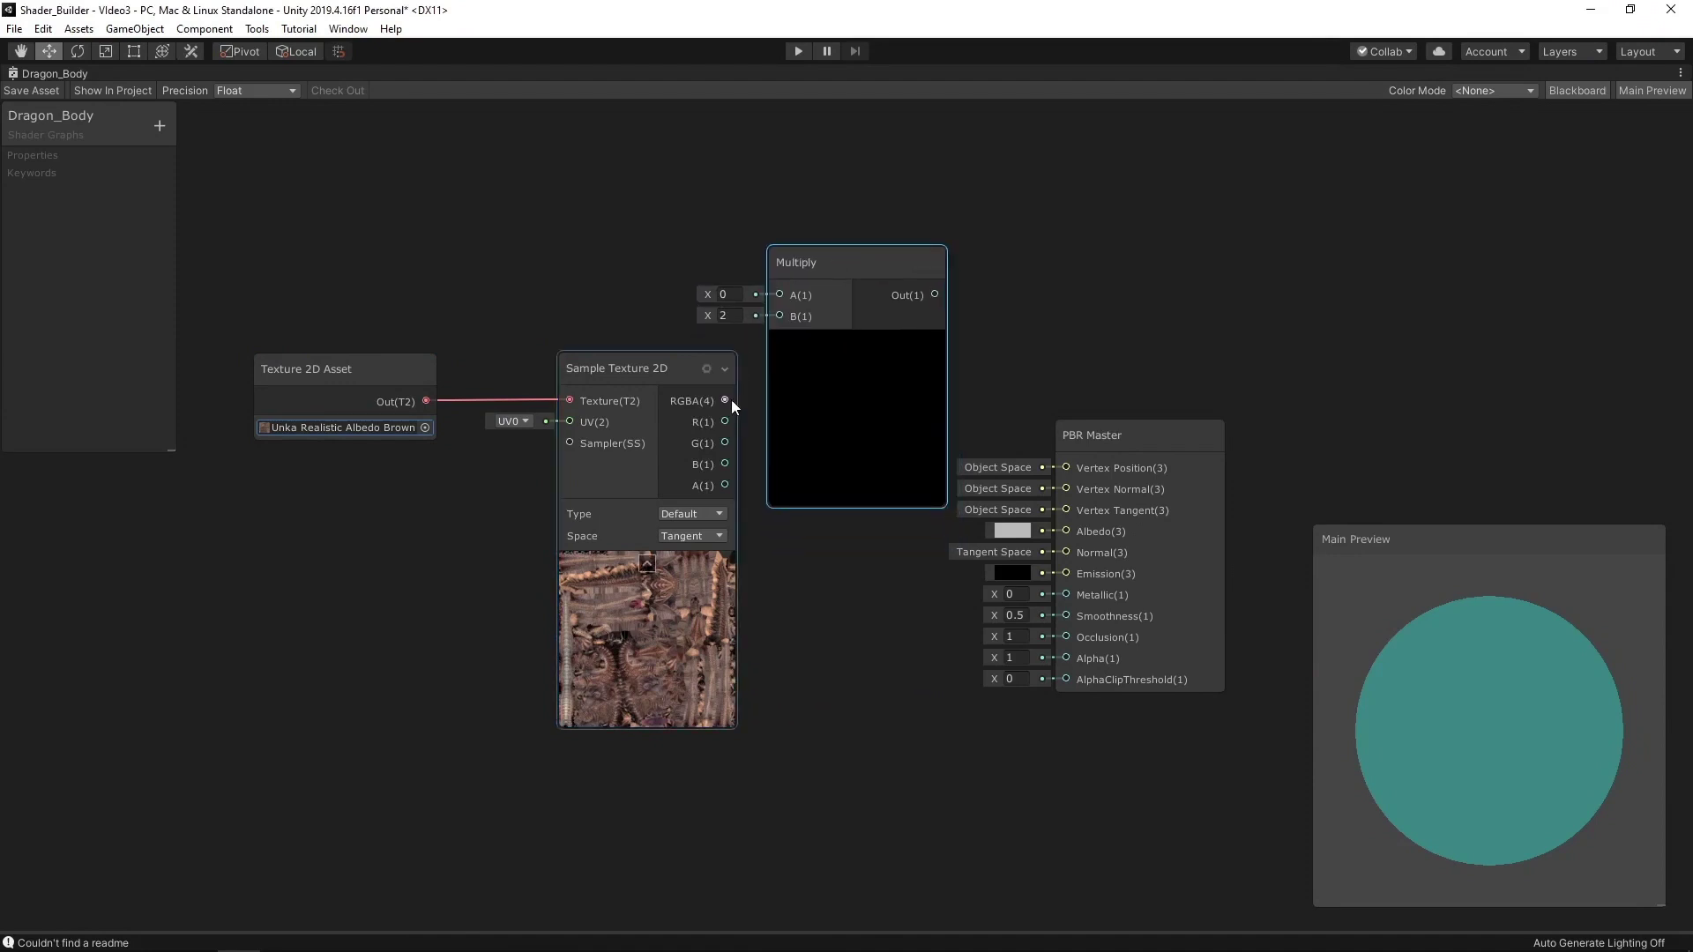
left_click_drag(726, 399, 779, 316)
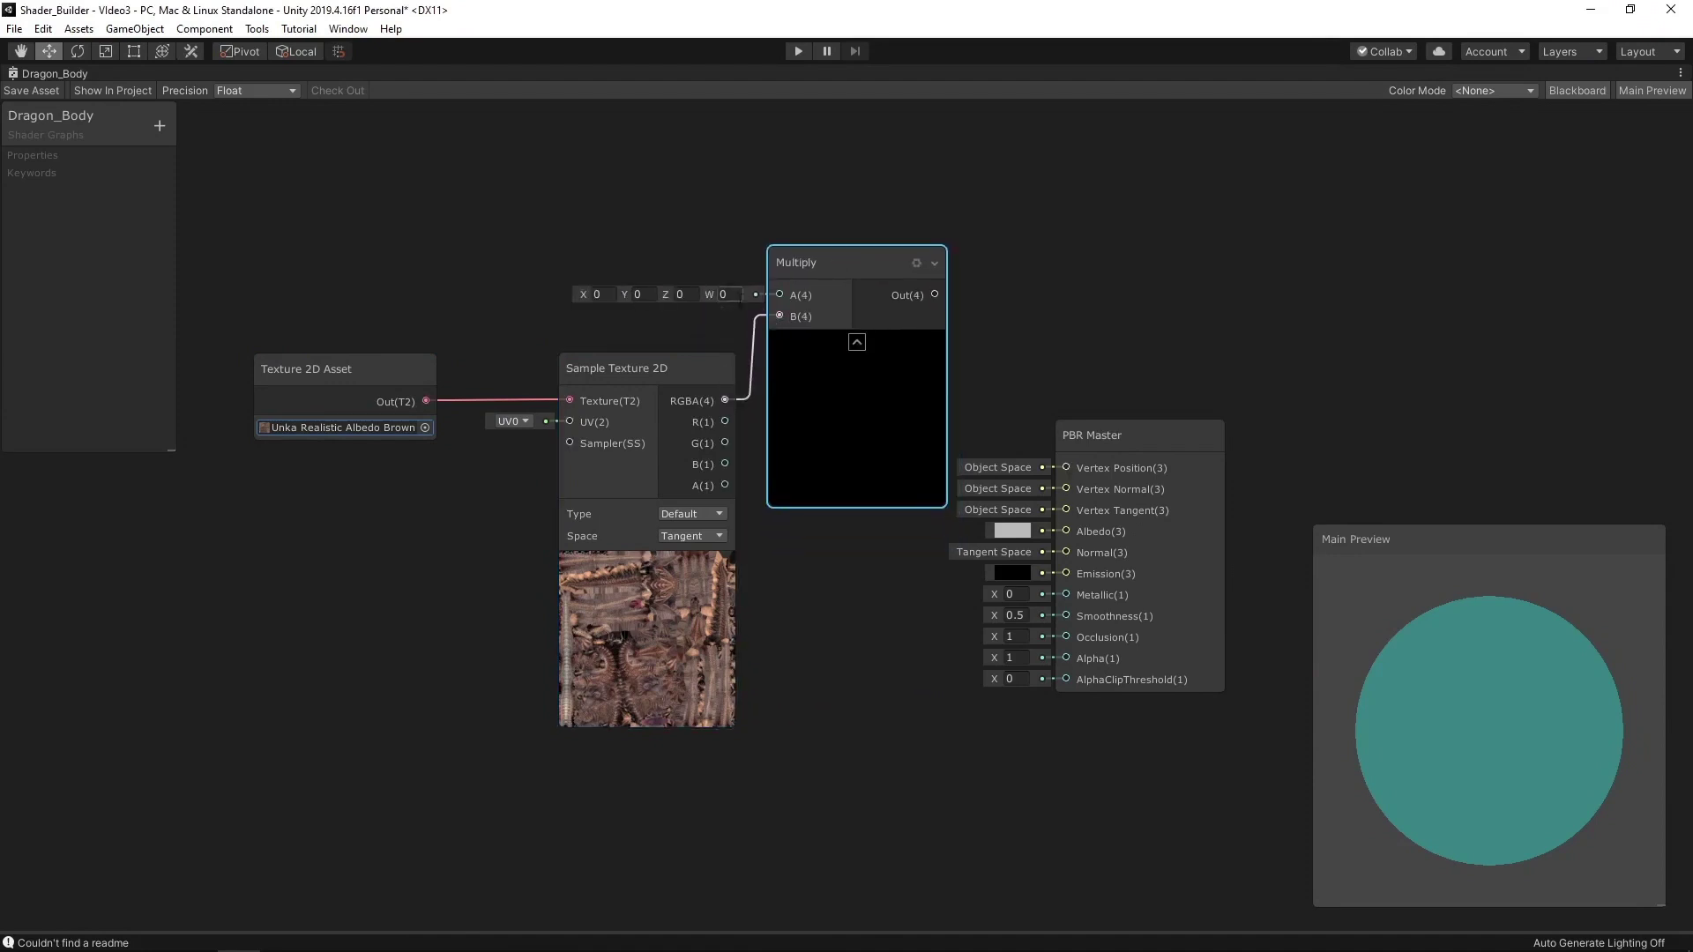
Add a Color node and place it above the Sample Texture 2D node
right_click(652, 225)
left_click(686, 233)
type("color")
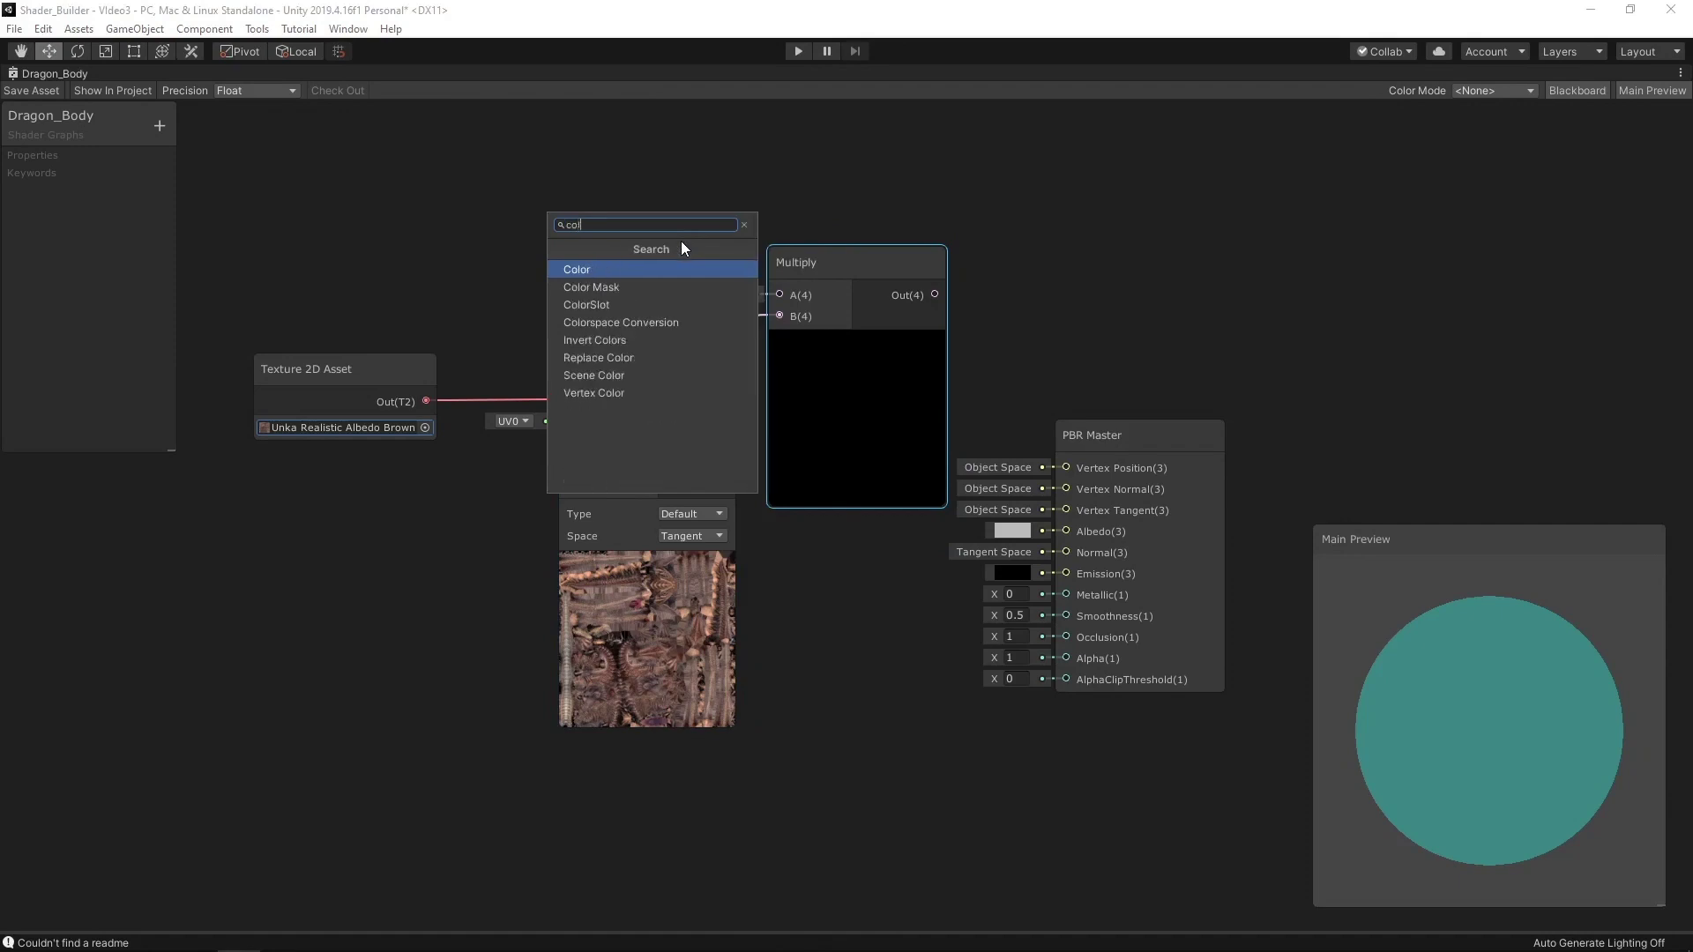
key("Return")
left_click_drag(682, 246, 596, 208)
Set the Color node to bright red and wire it through Multiply's A input to PBR Master's Albedo
left_click(612, 278)
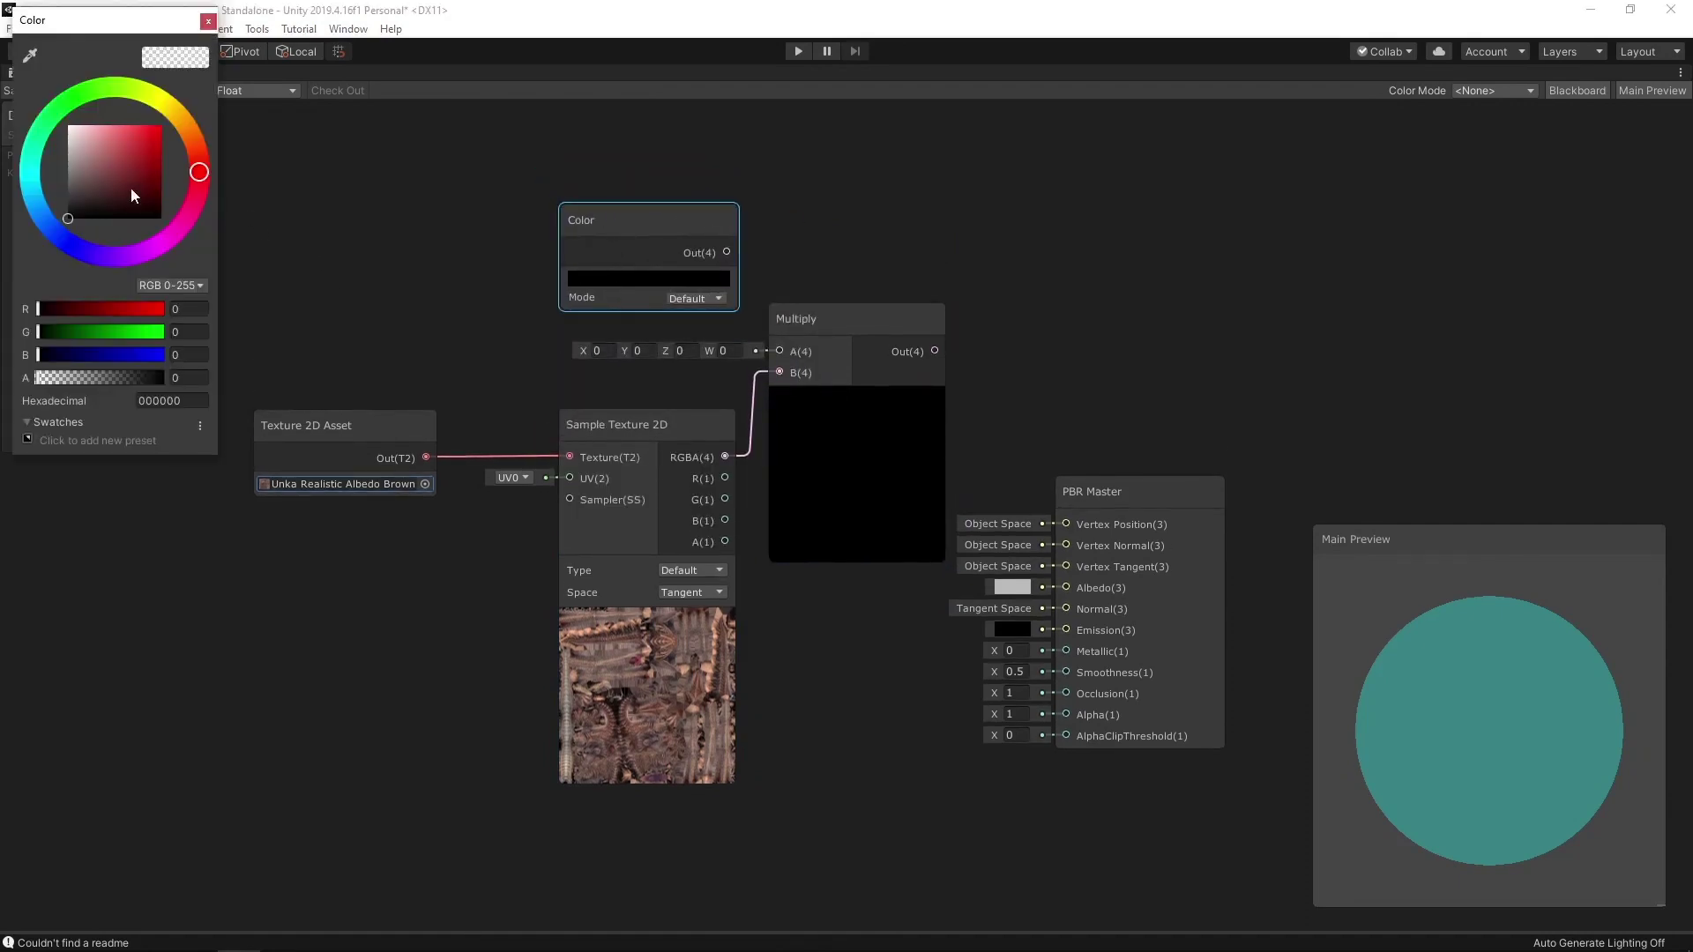
left_click_drag(130, 187, 164, 130)
left_click(208, 20)
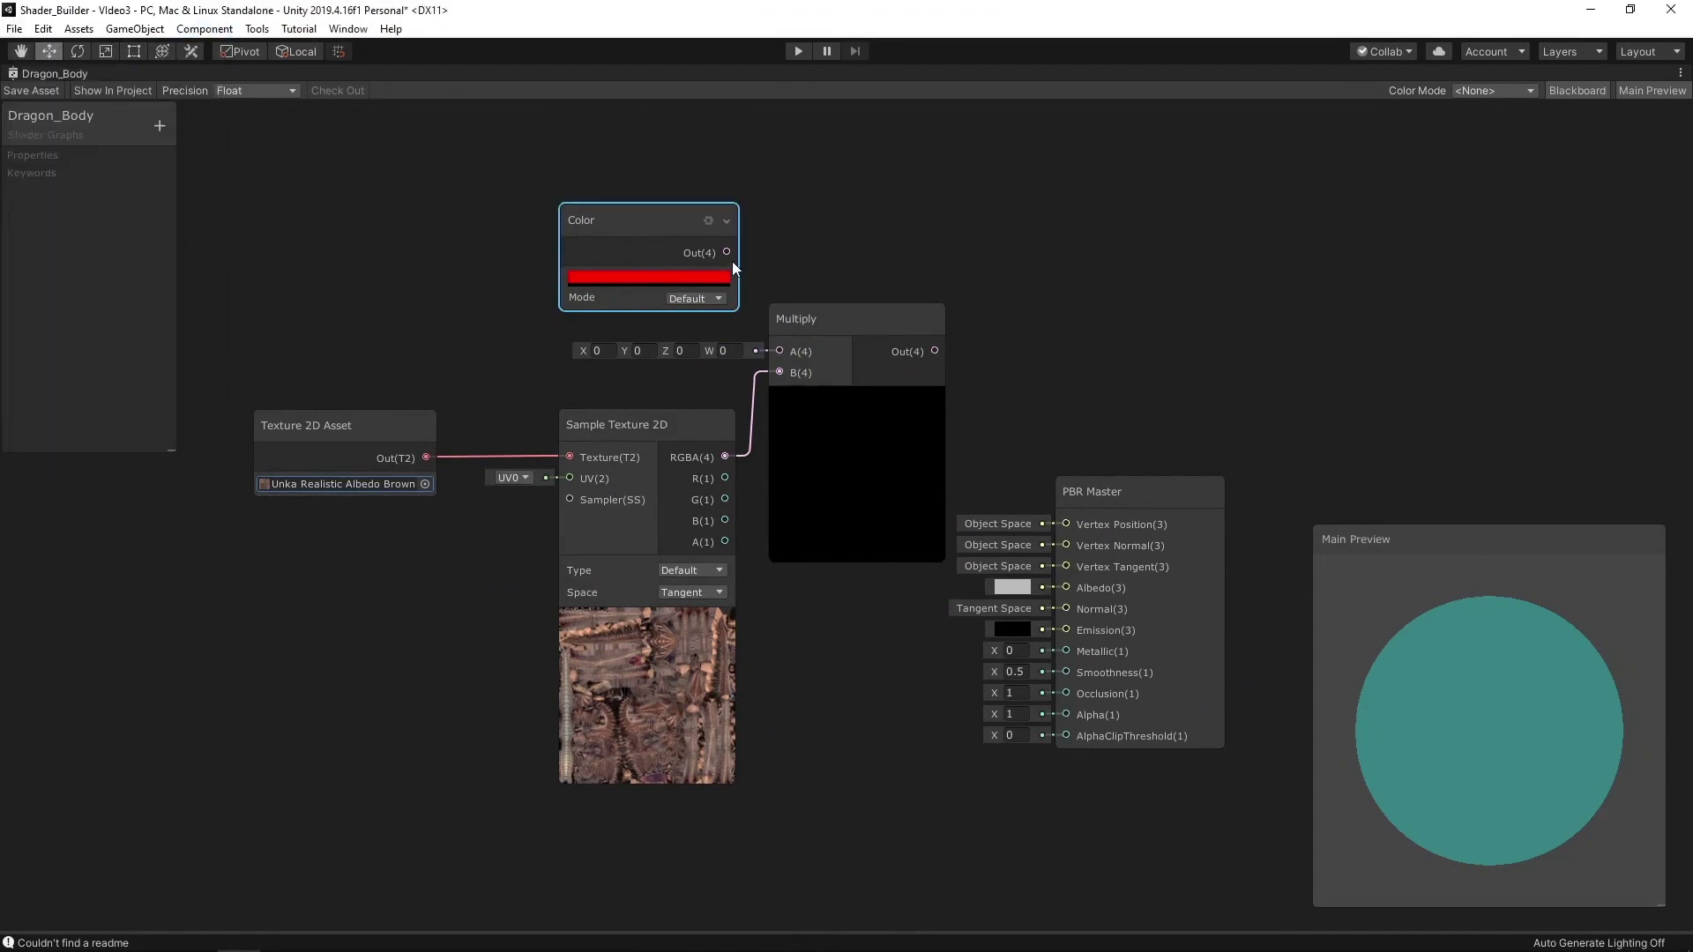
left_click_drag(743, 293, 777, 350)
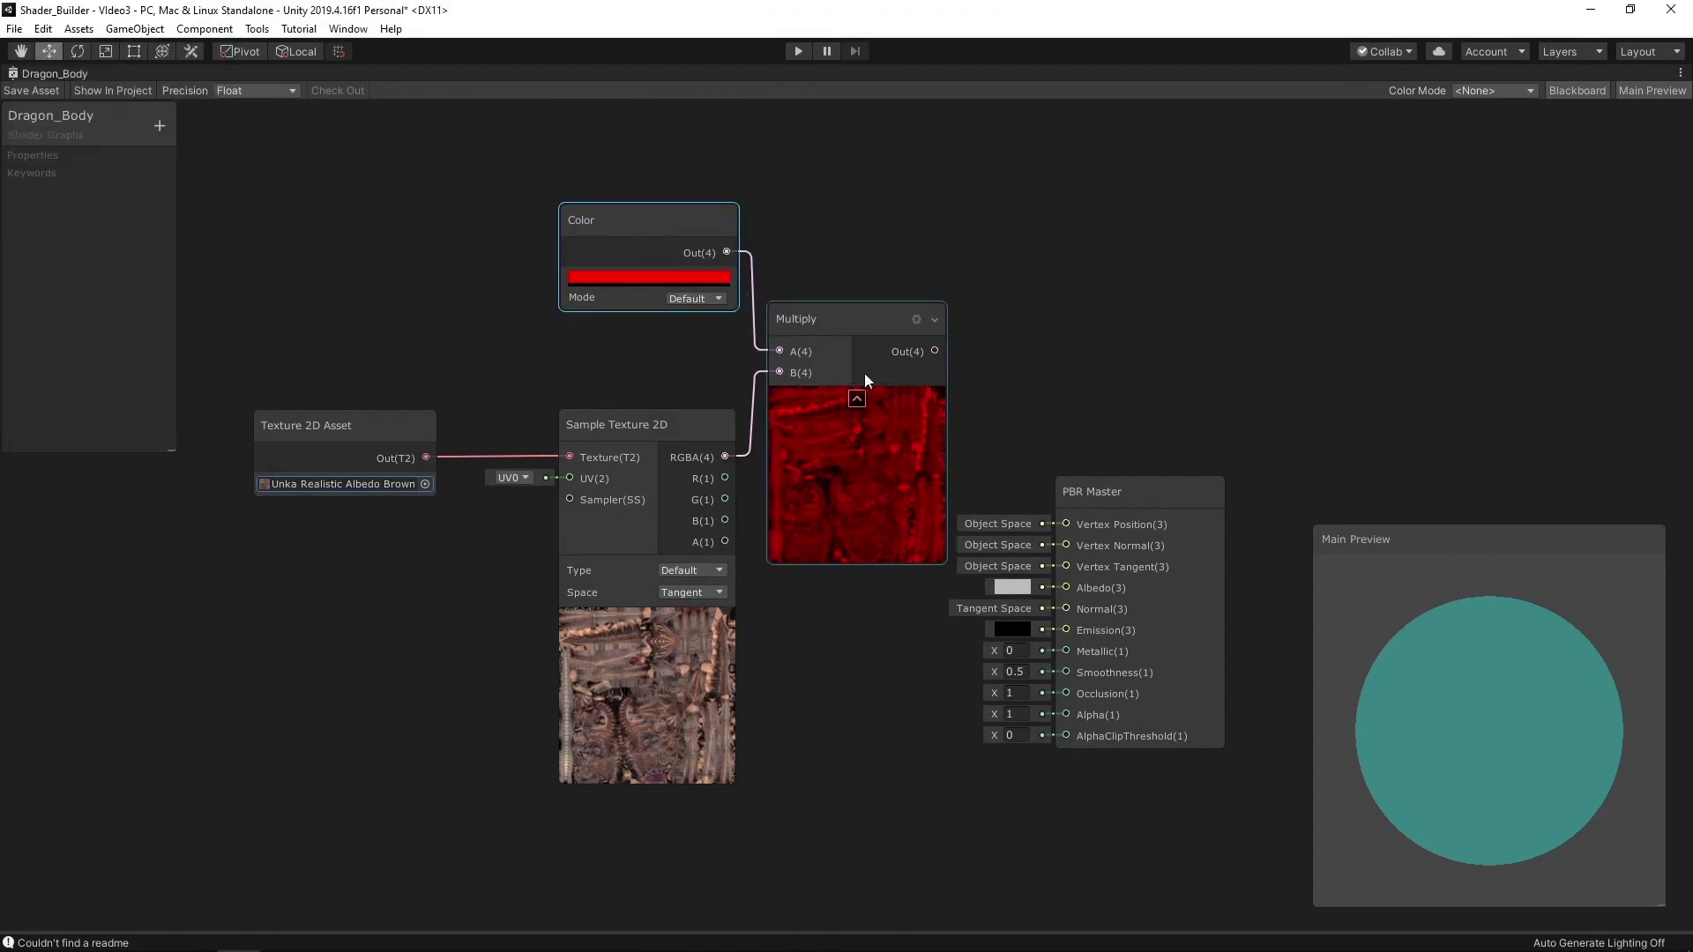
left_click_drag(934, 350, 1065, 588)
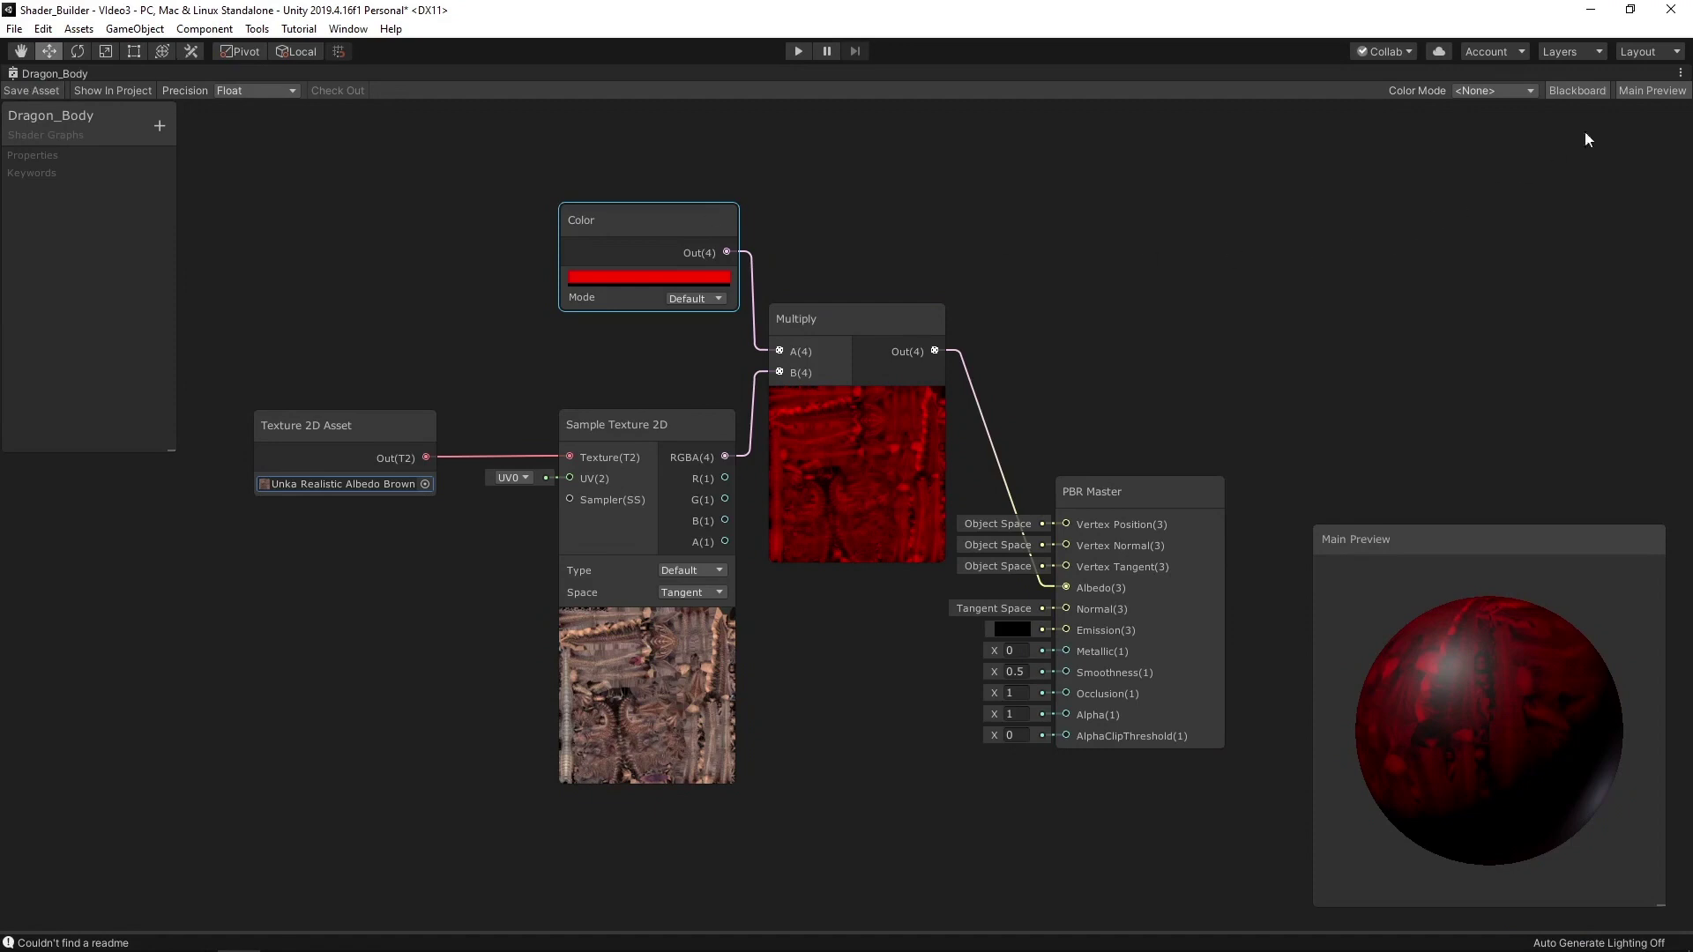
Return to the scene and create a material from the Dragon_Body shader graph, keeping the default name
left_click(1680, 73)
left_click(1539, 84)
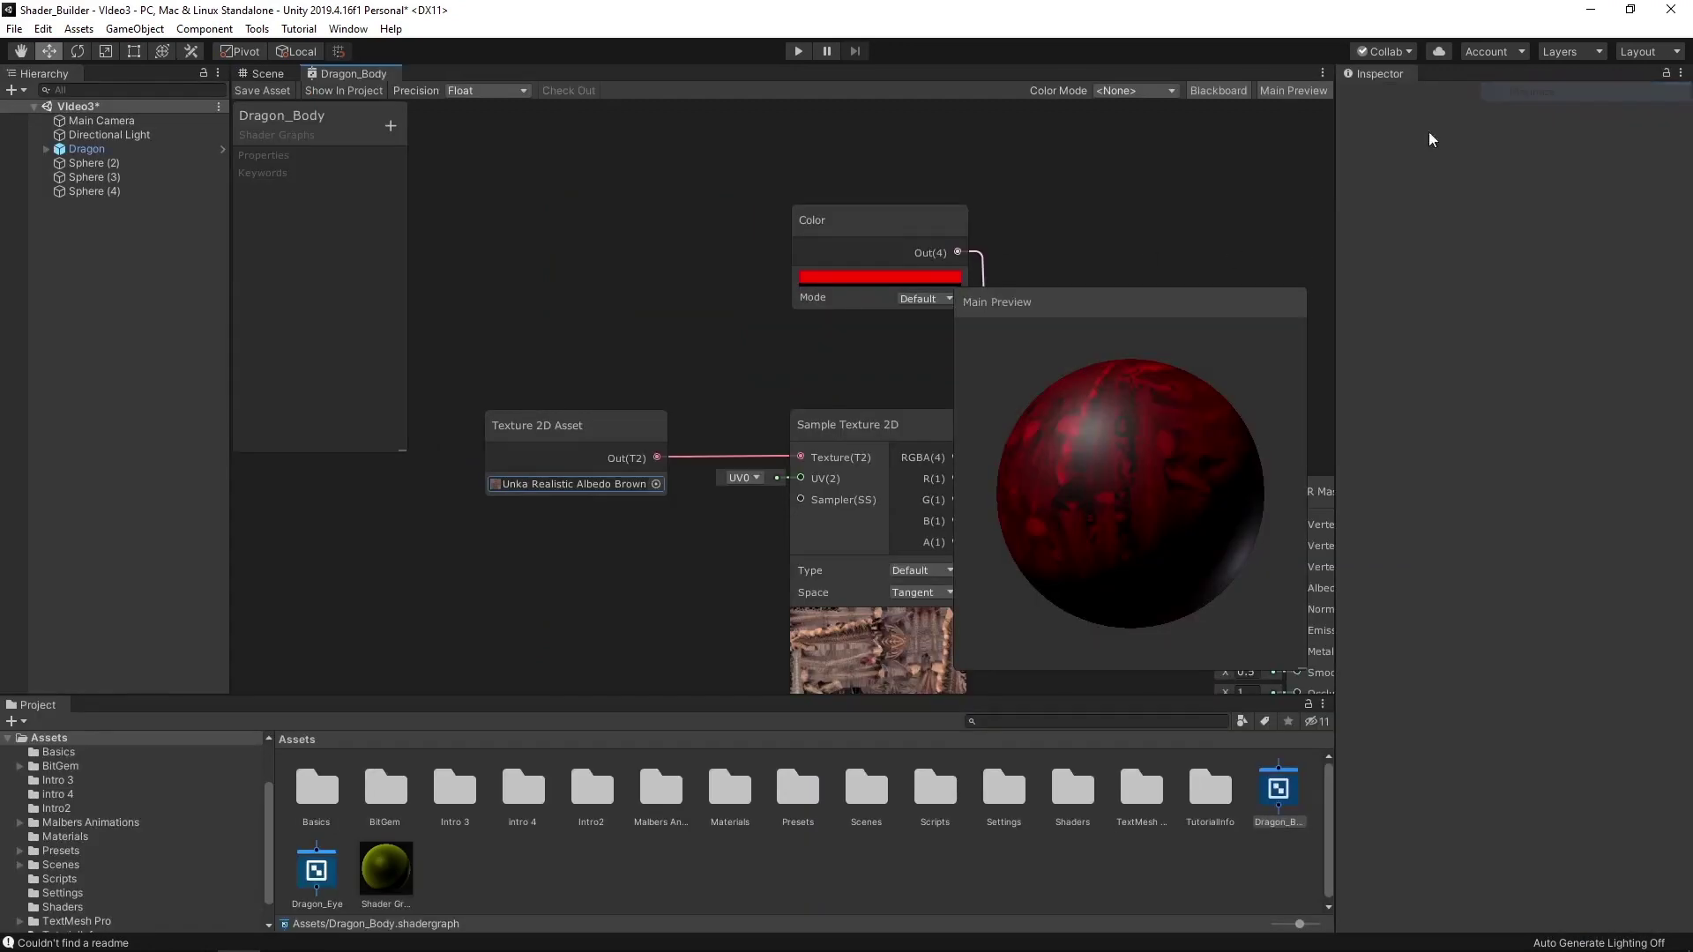
left_click(267, 74)
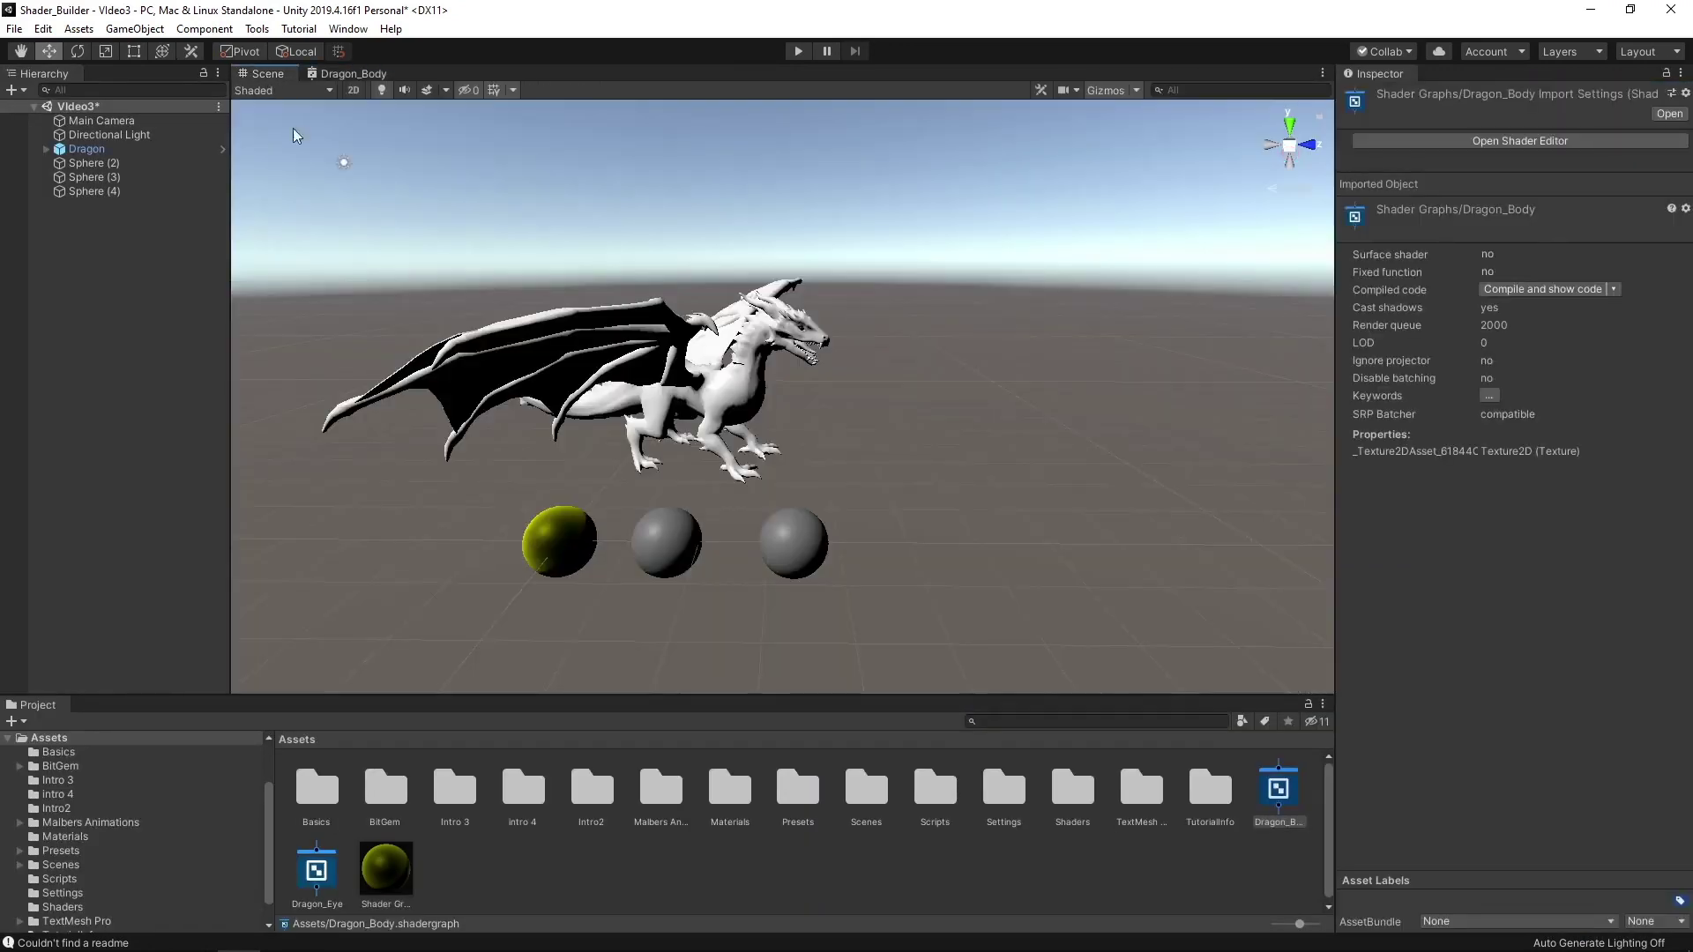
right_click(1275, 792)
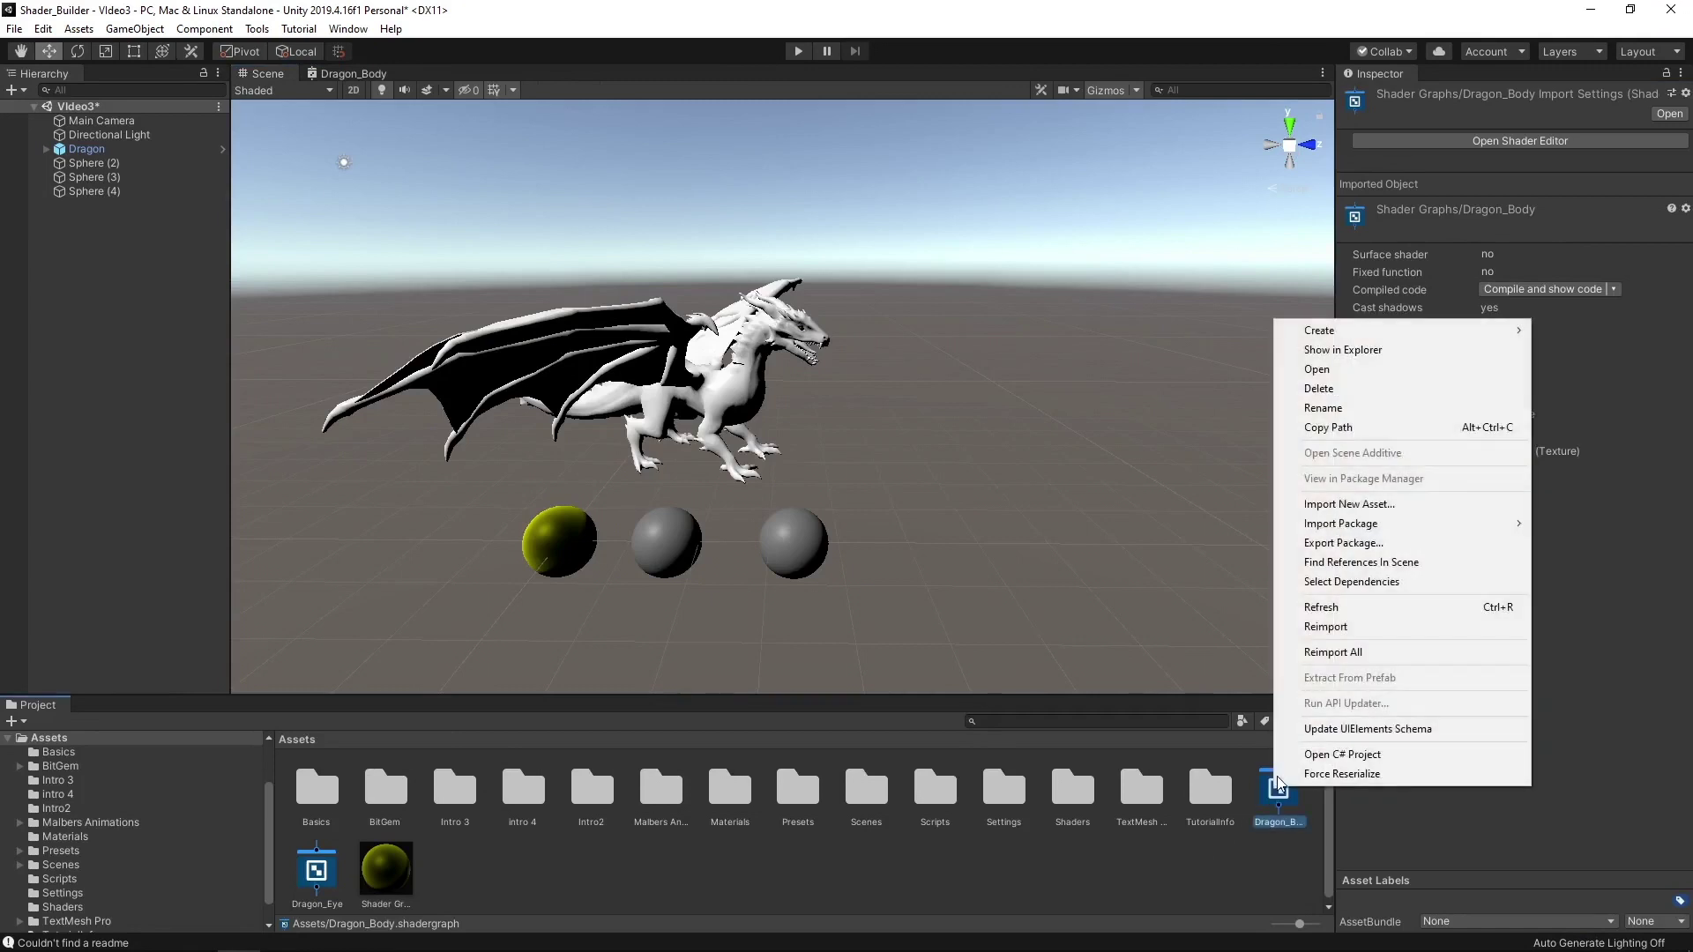
mouse_move(1364, 341)
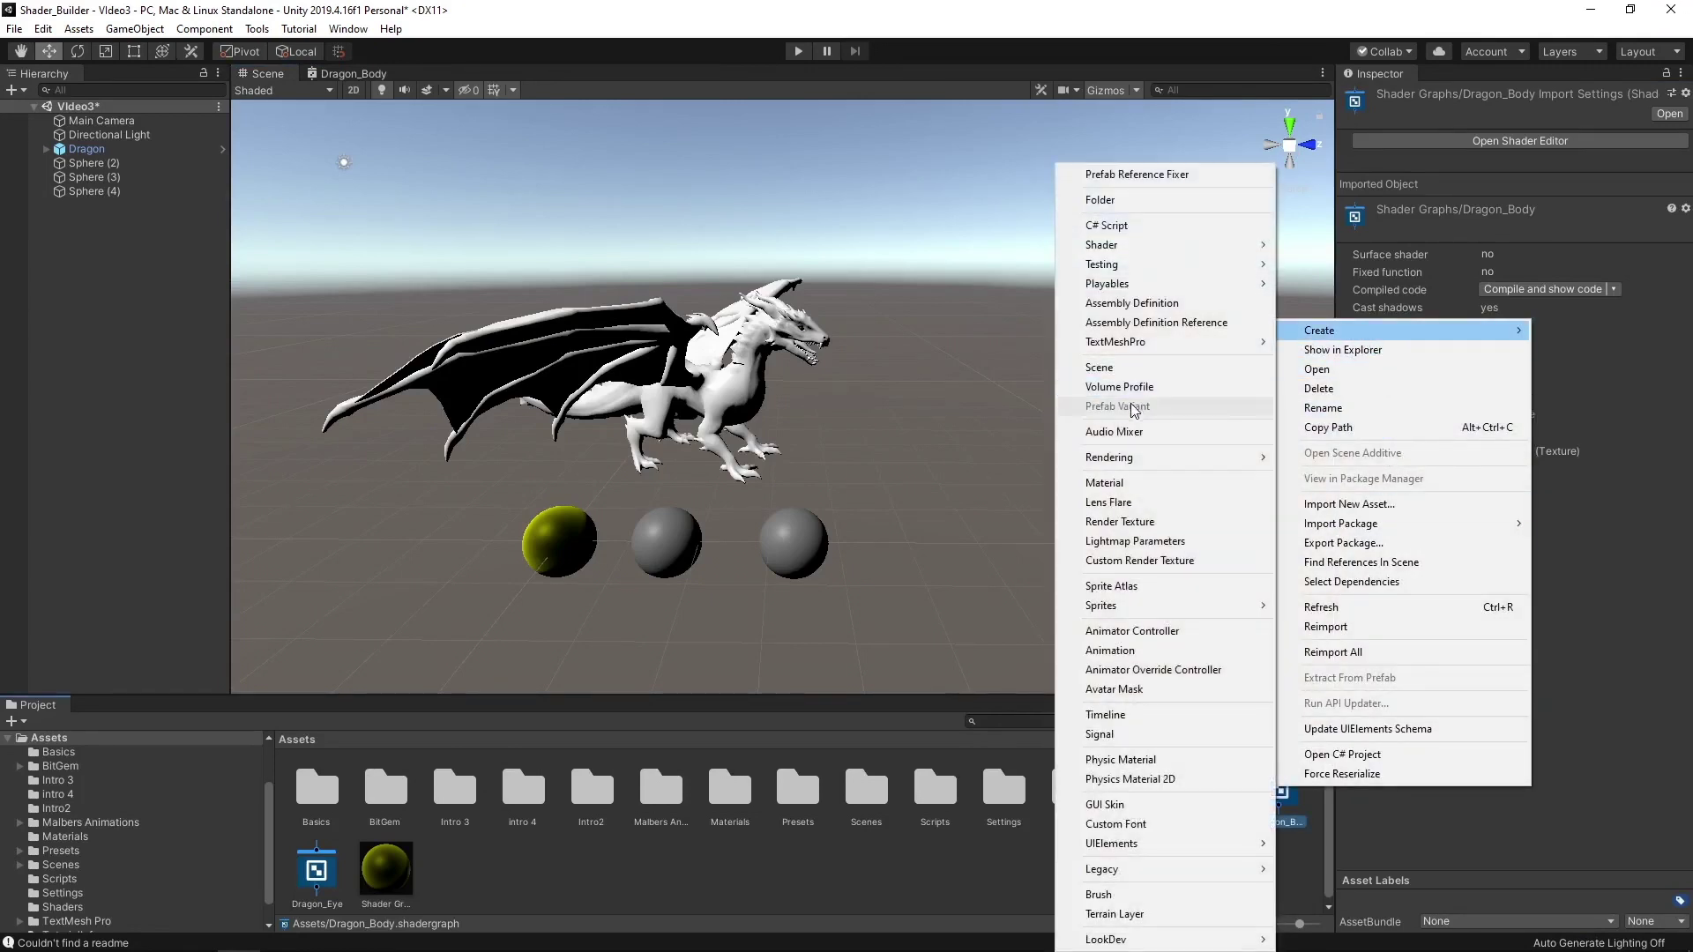
left_click(1131, 485)
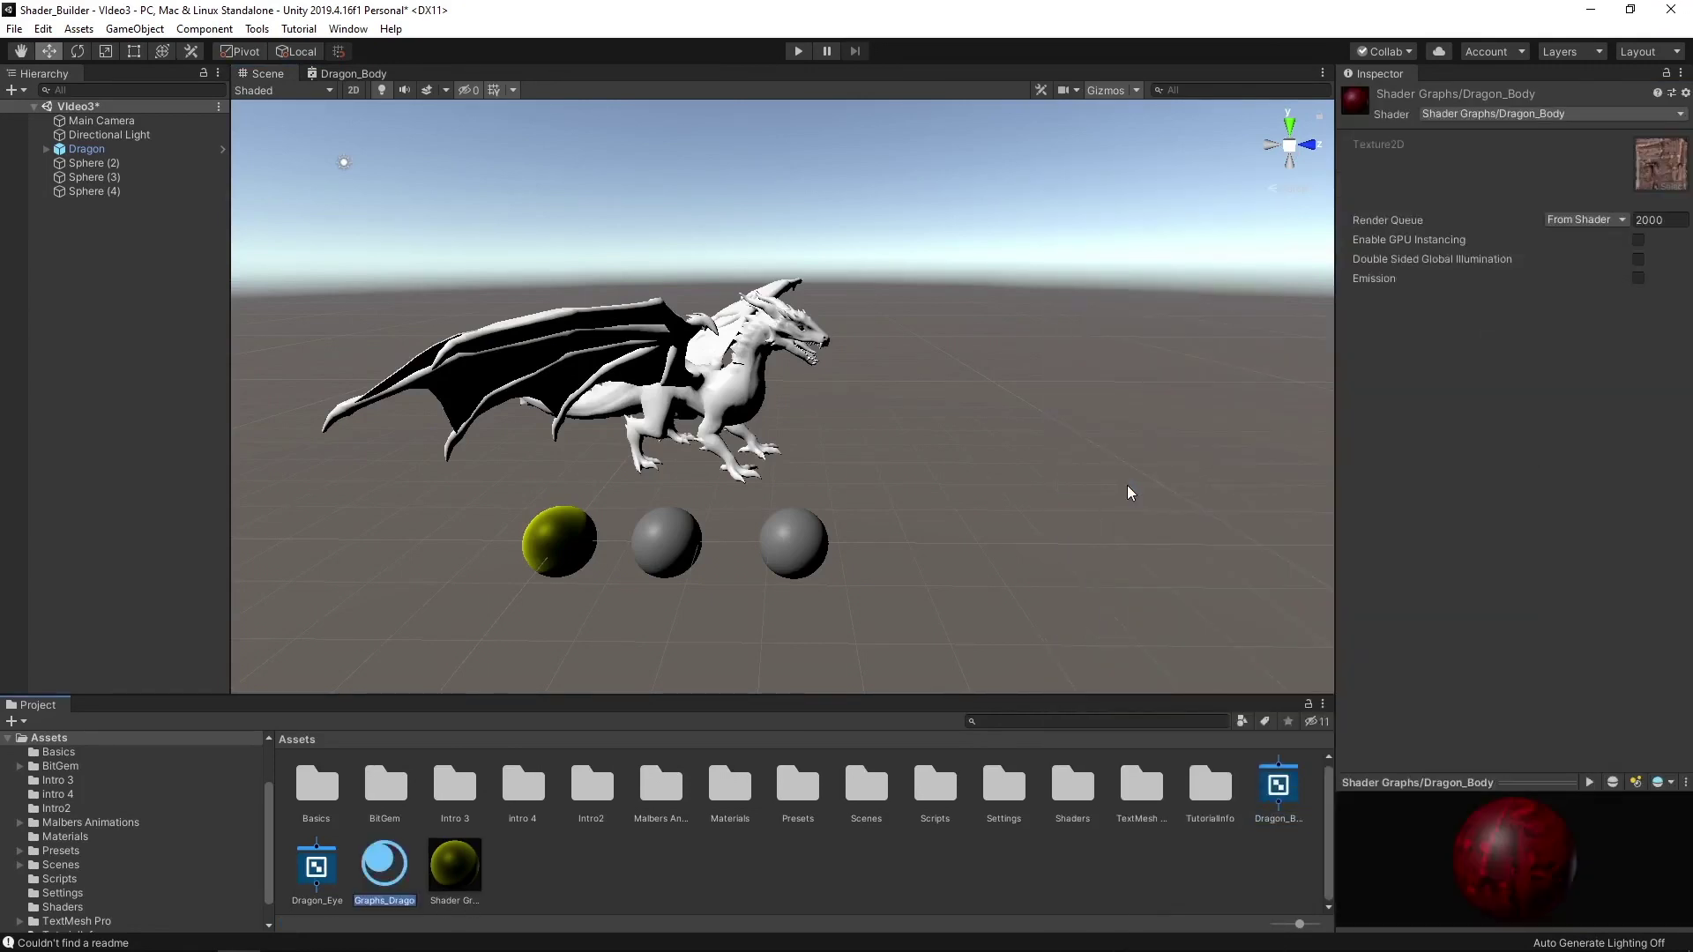
key("Return")
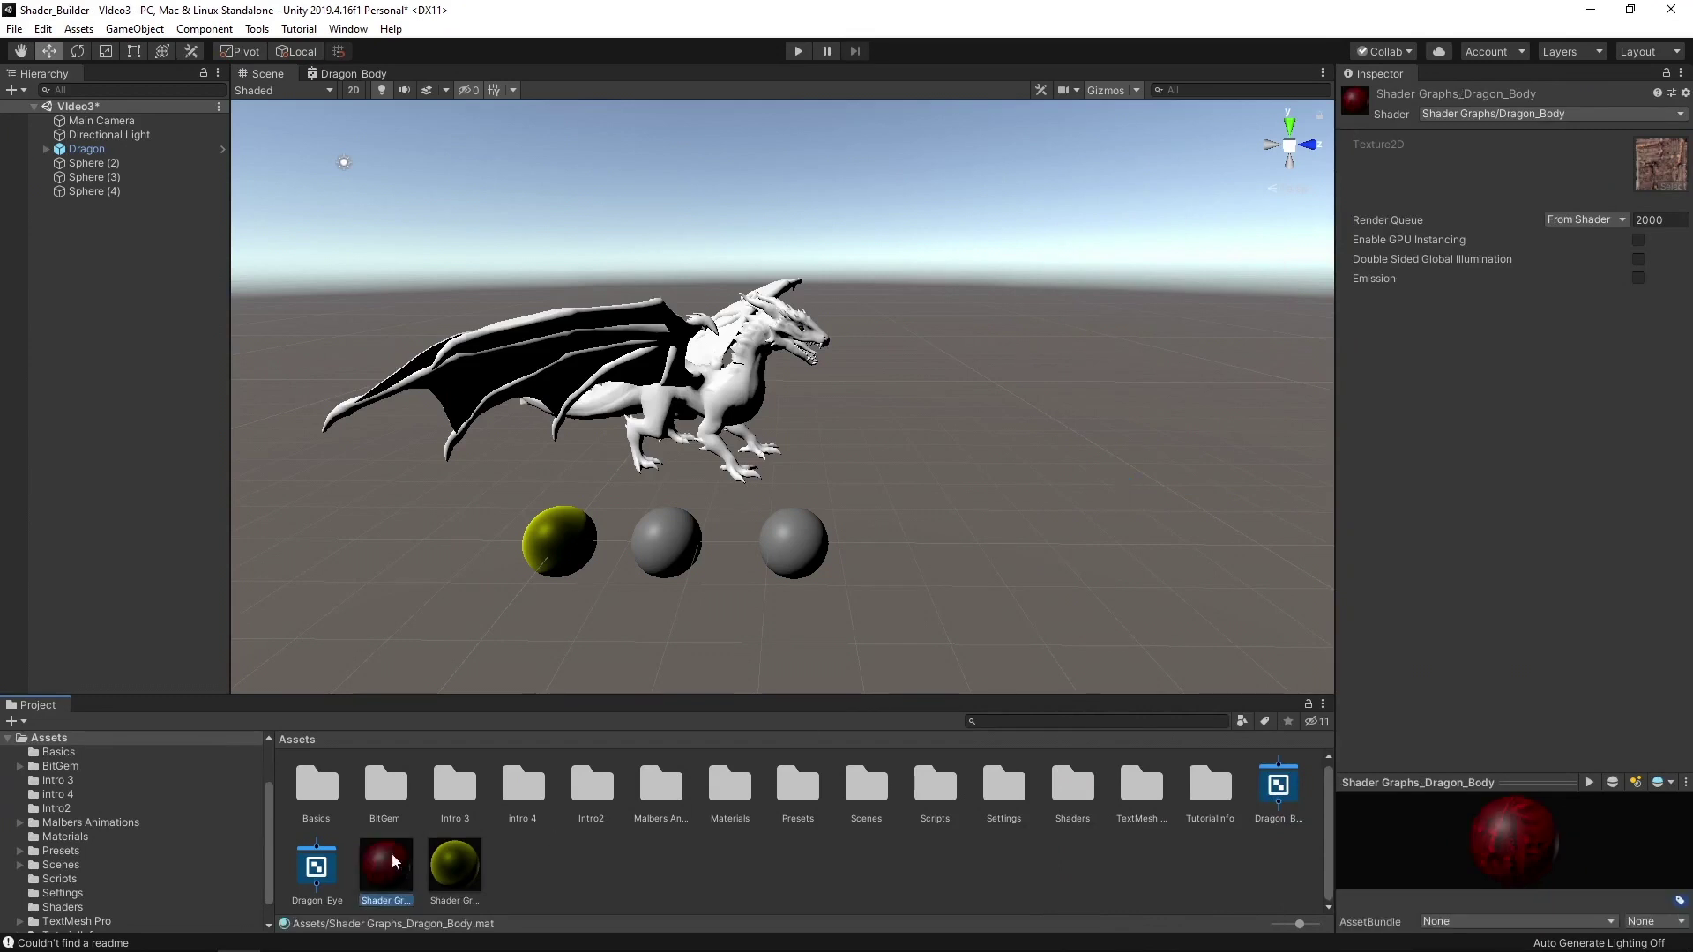
Apply the Dragon_Body material to the dragon's body and the middle sphere
left_click_drag(394, 861, 732, 414)
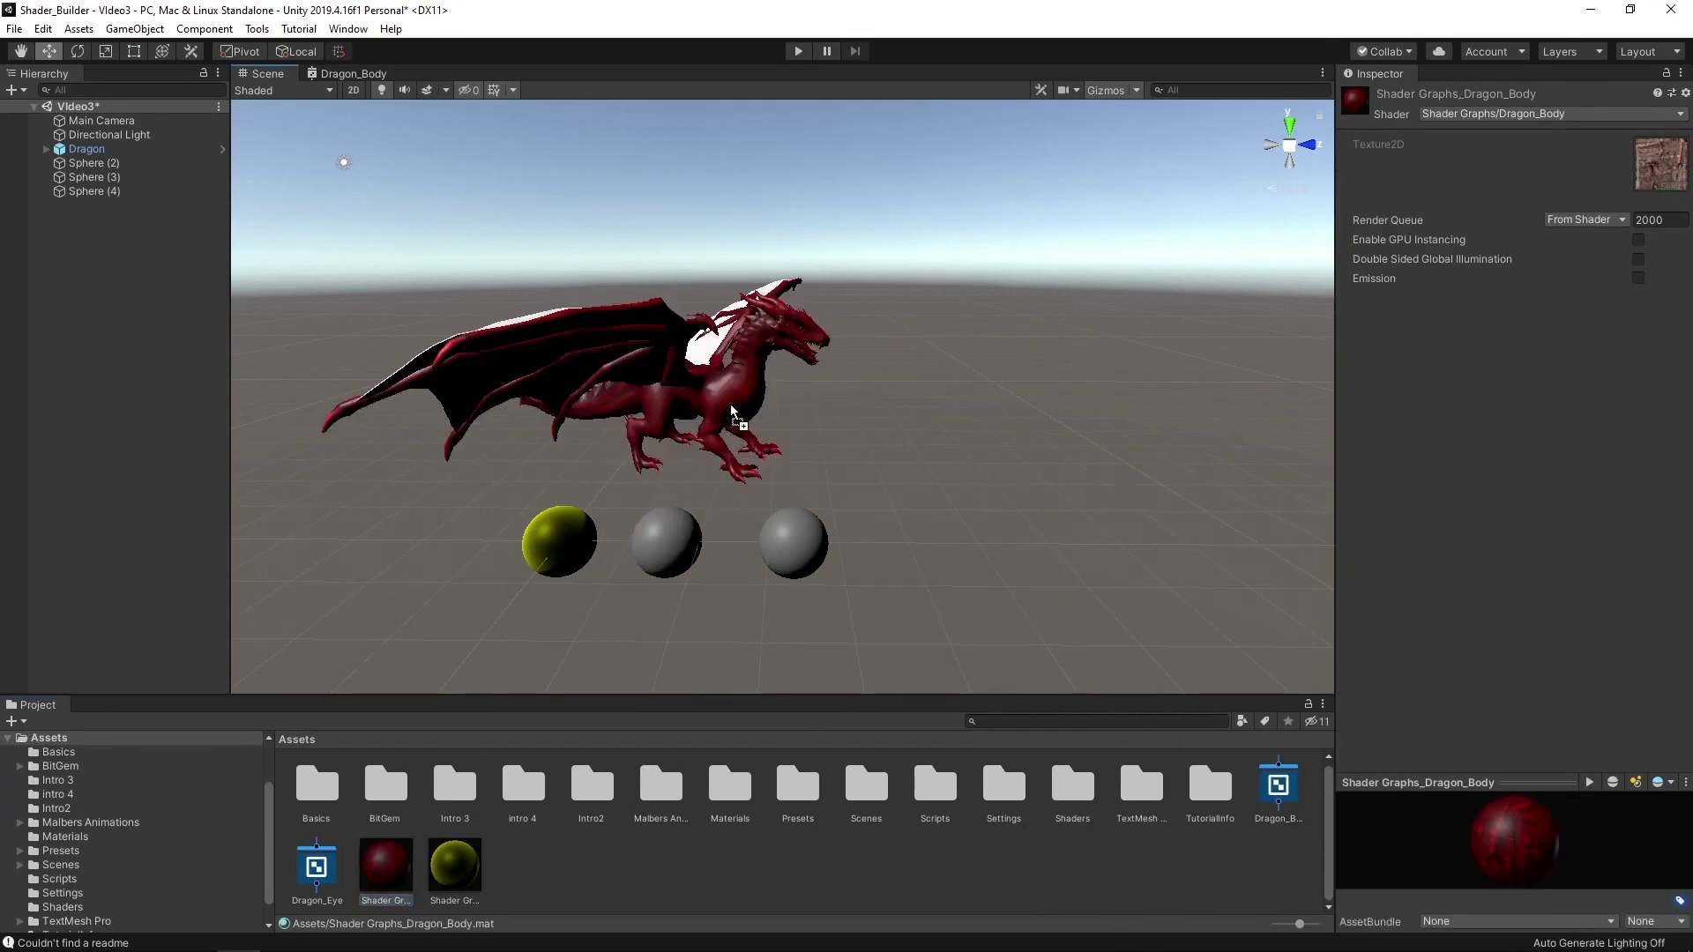
left_click(626, 875)
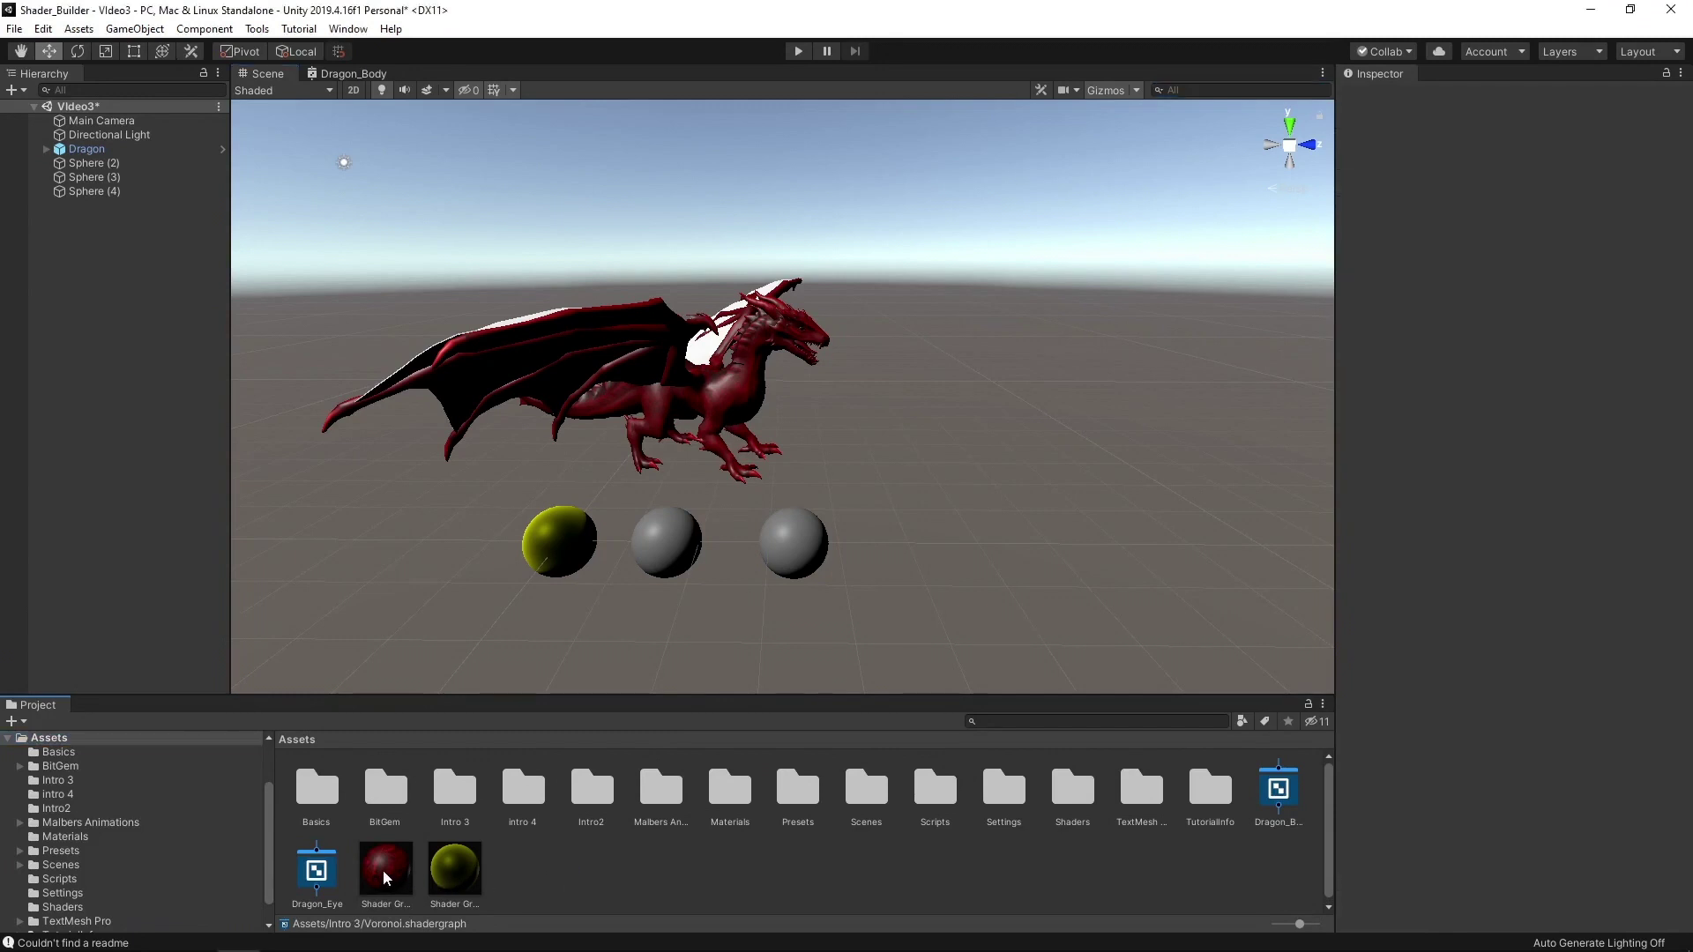
left_click_drag(389, 876, 665, 561)
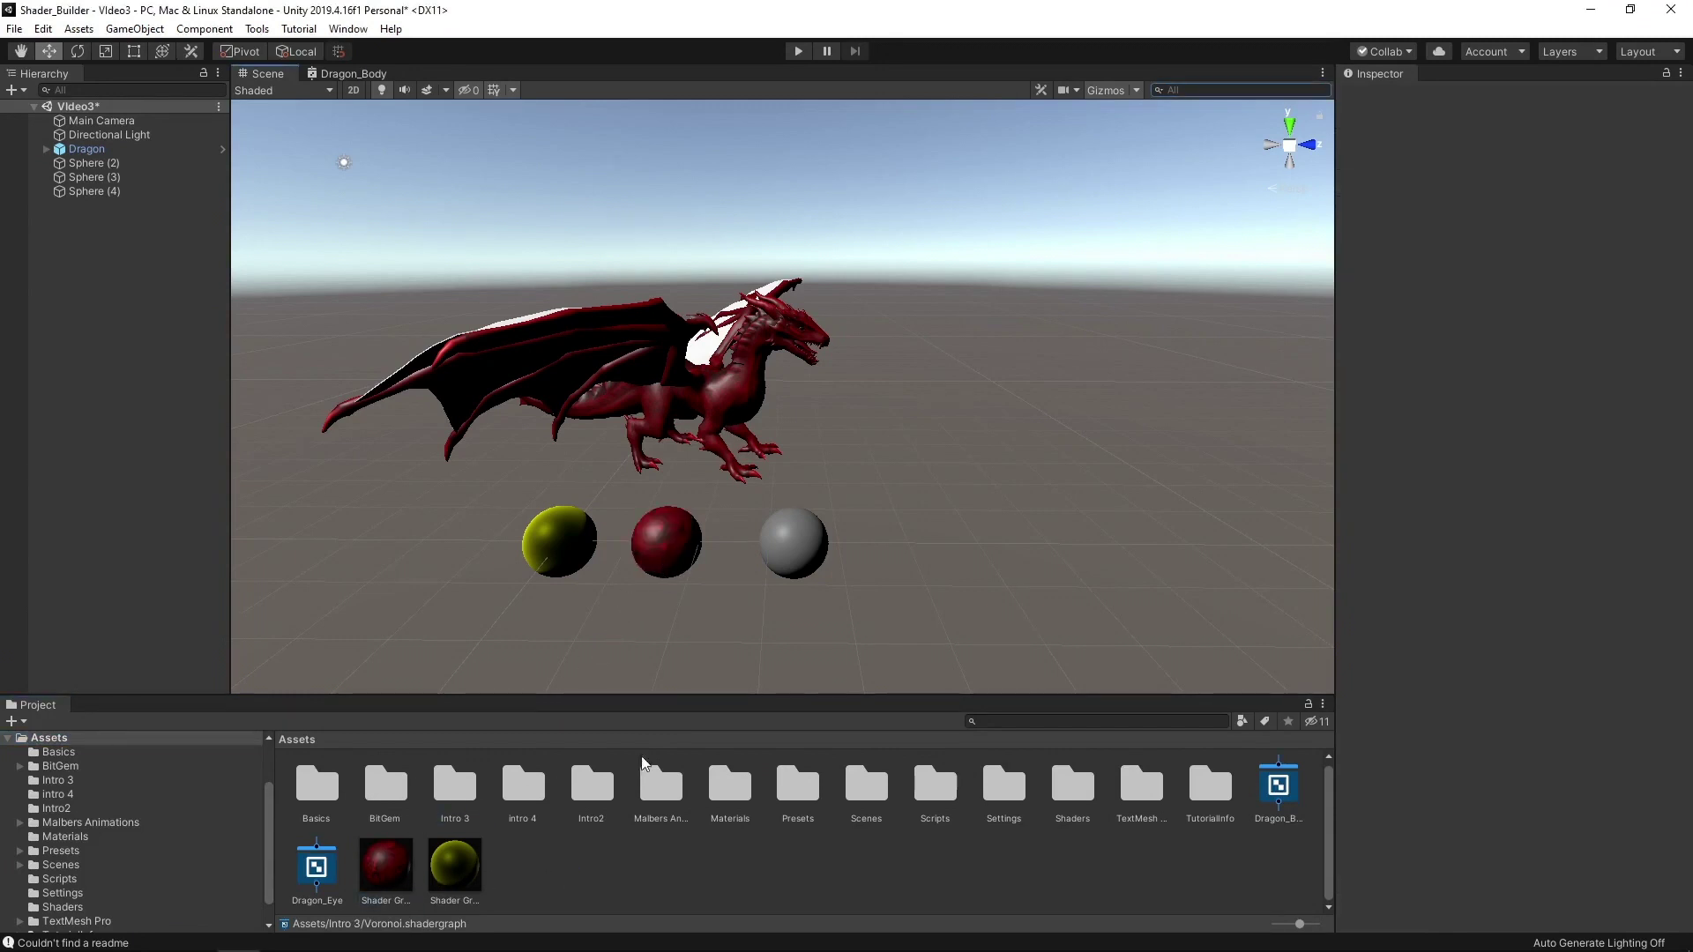
Create a PBR shader graph named Dragon_Wings in the Assets folder
right_click(644, 868)
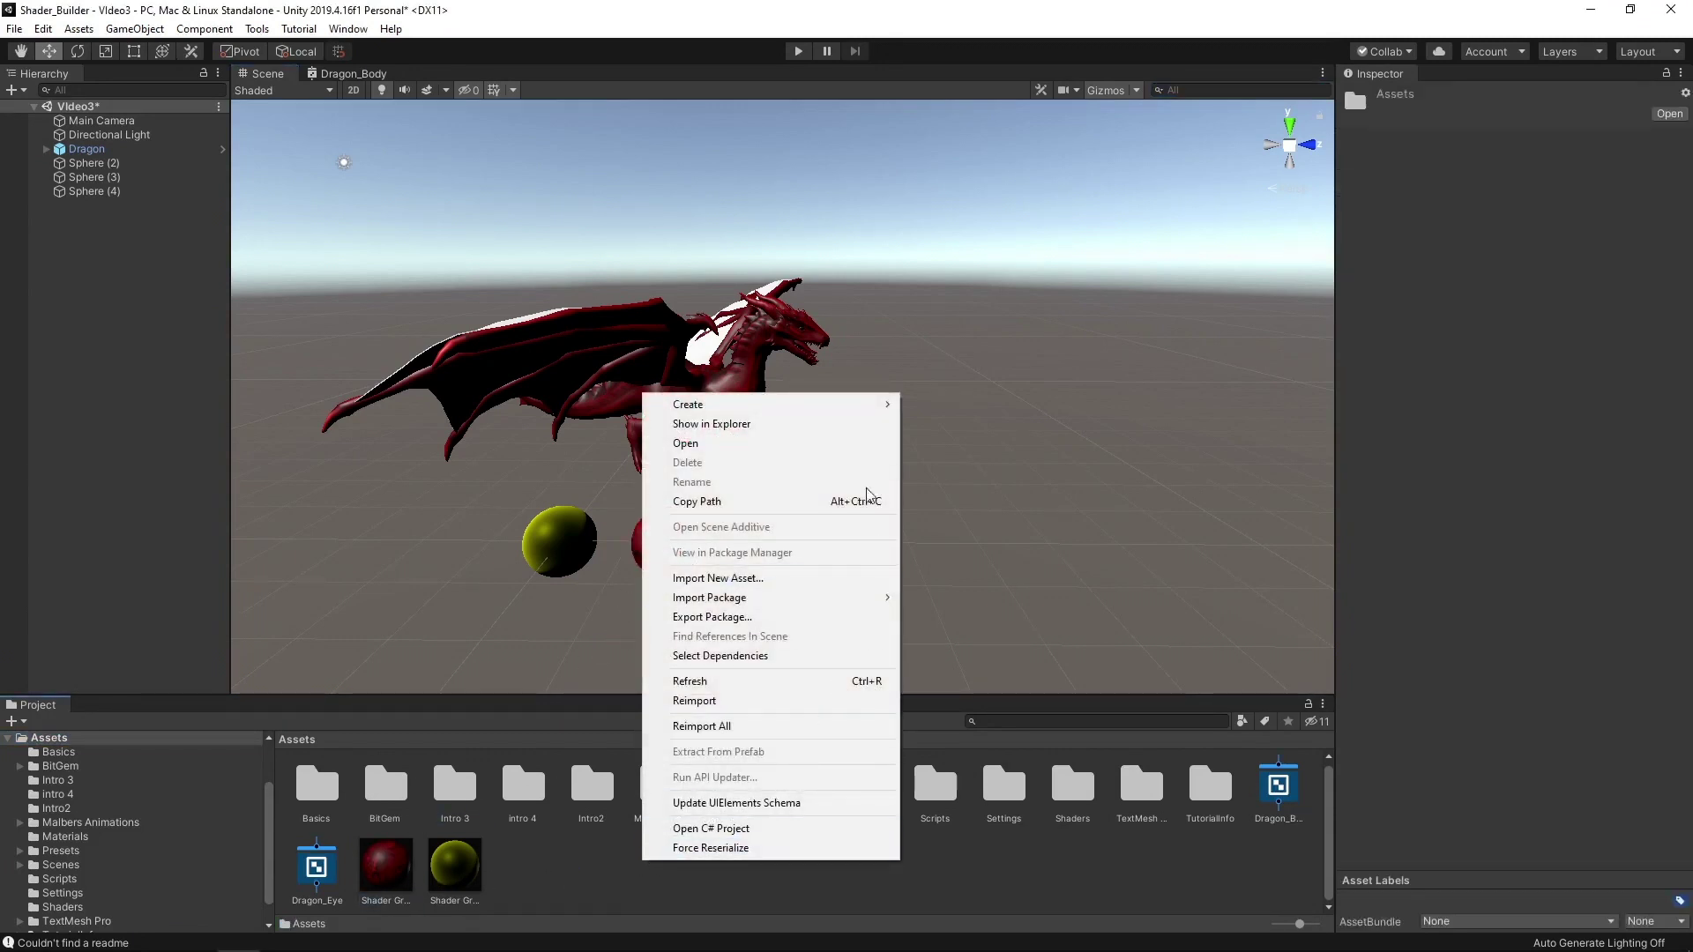
mouse_move(827, 411)
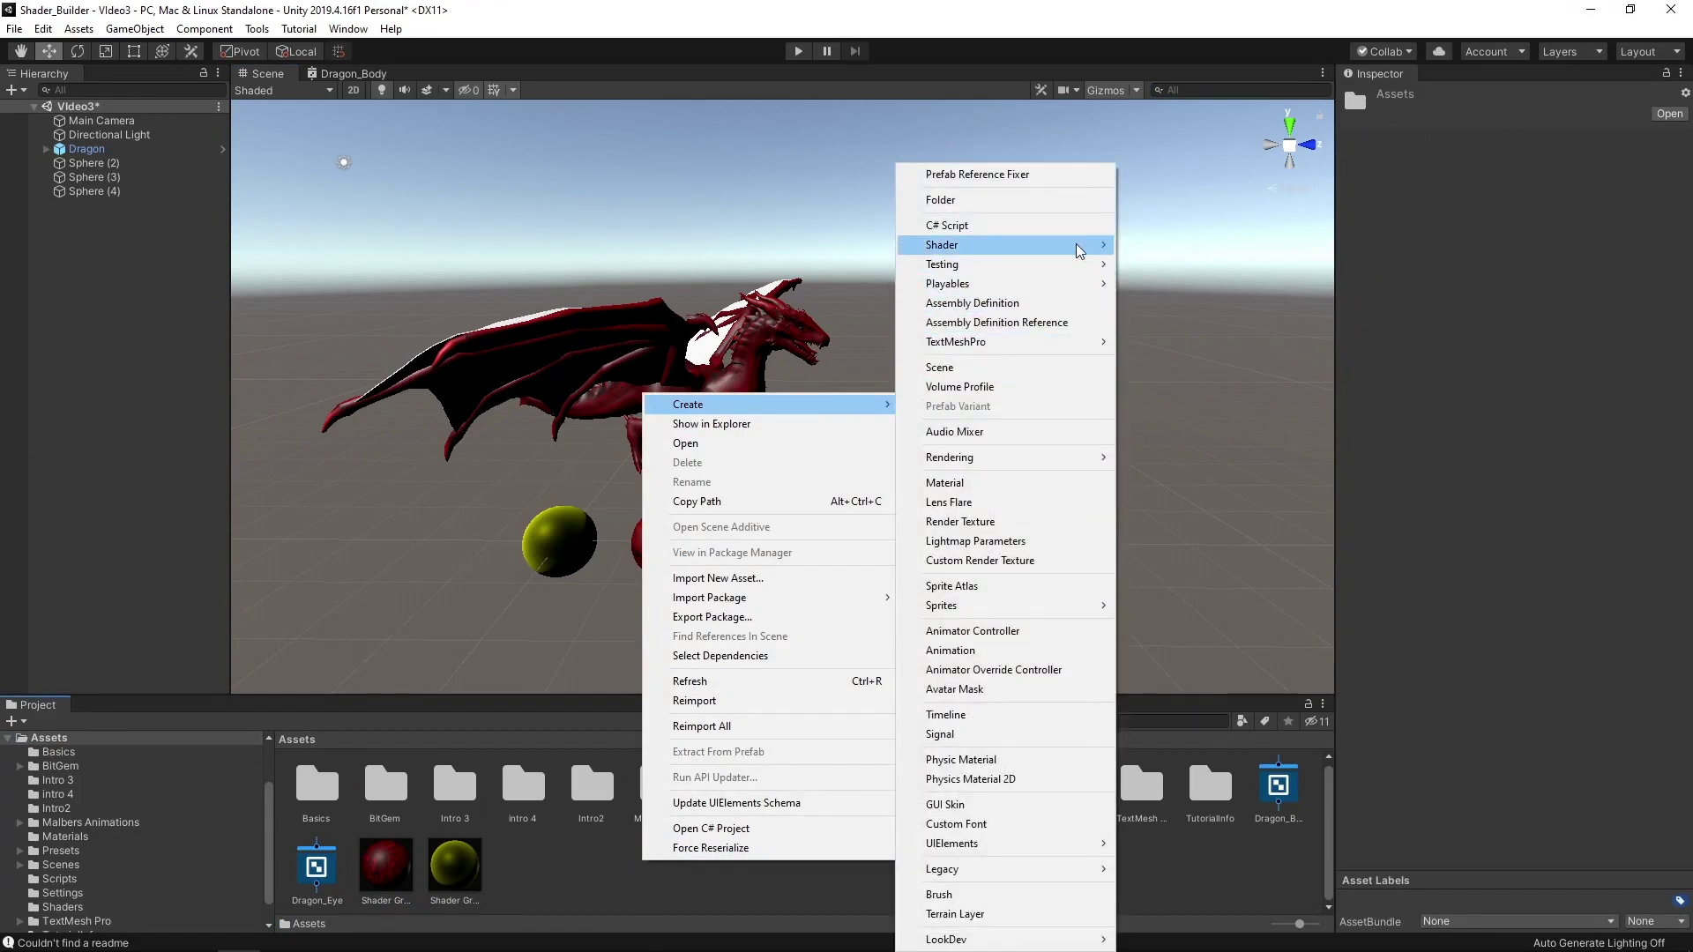
mouse_move(1094, 246)
left_click(1171, 388)
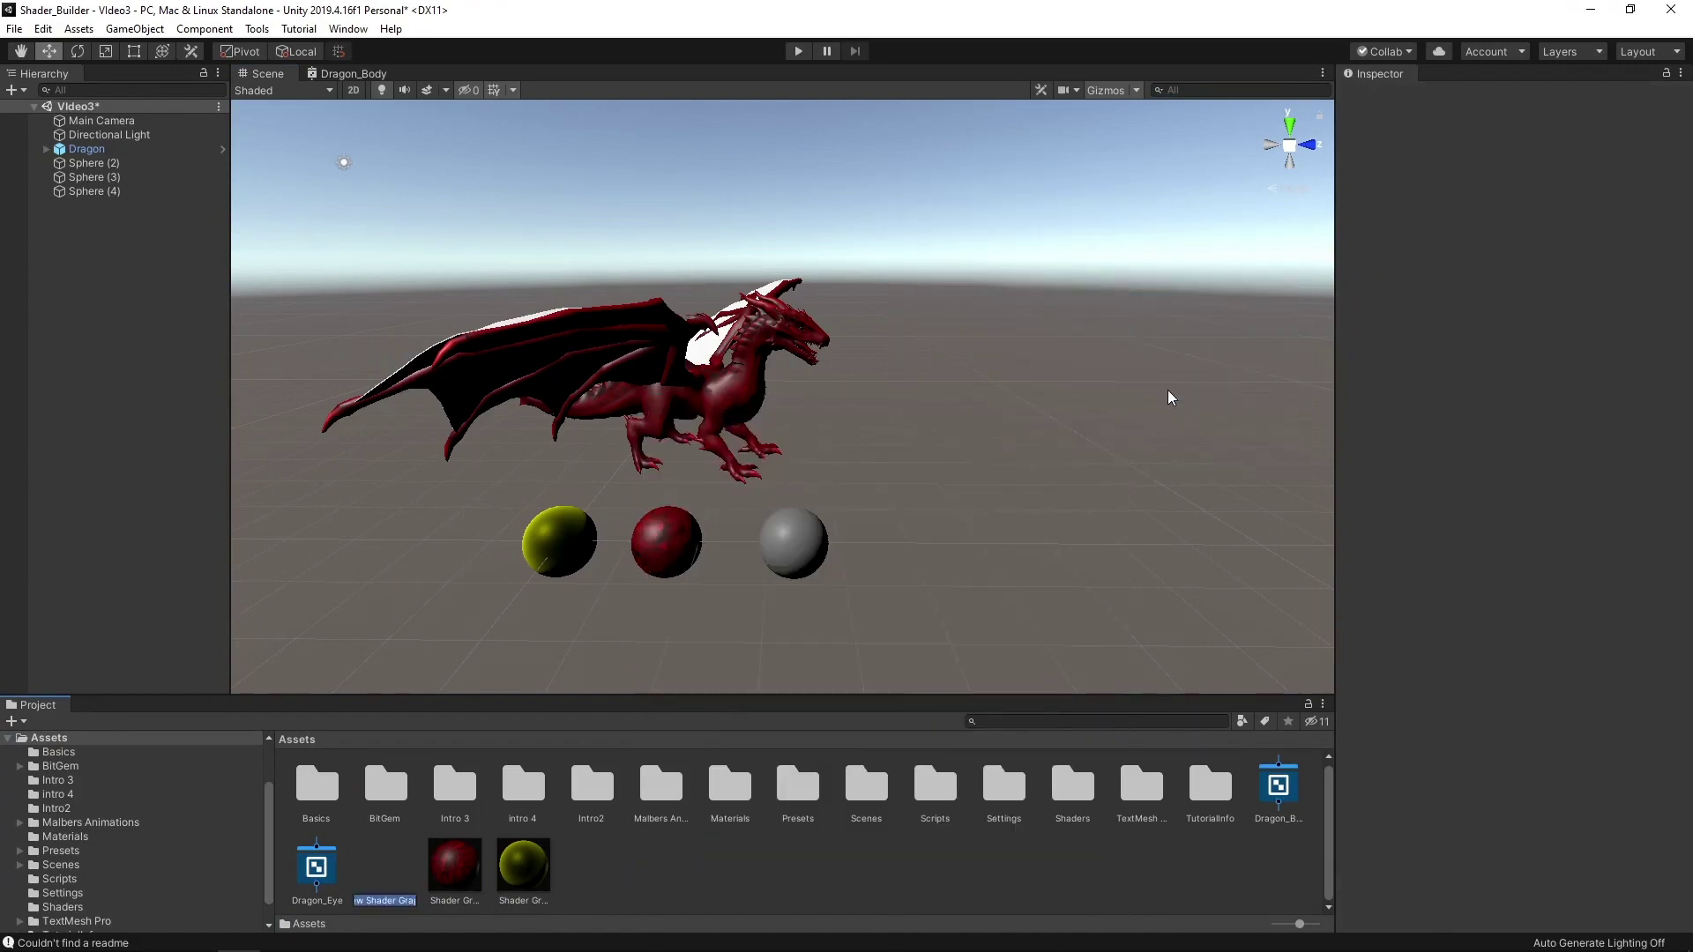
type("Dragon_Wings")
key("Return")
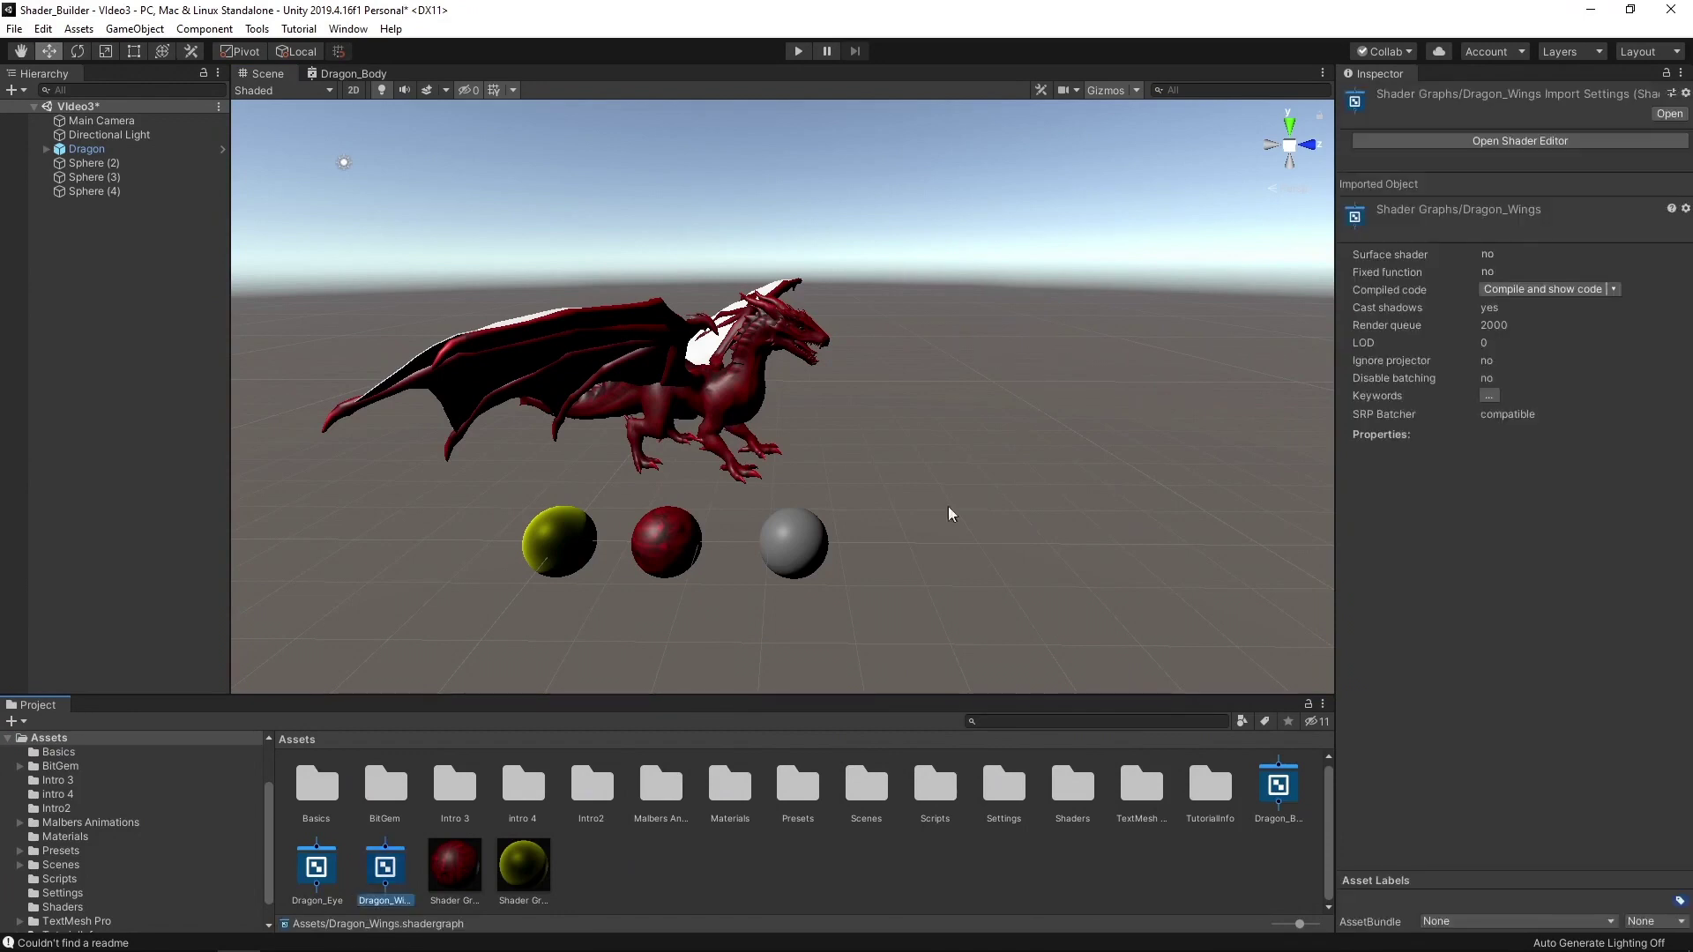
Open the Dragon_Wings shader graph in a maximized graph editor
double_click(385, 868)
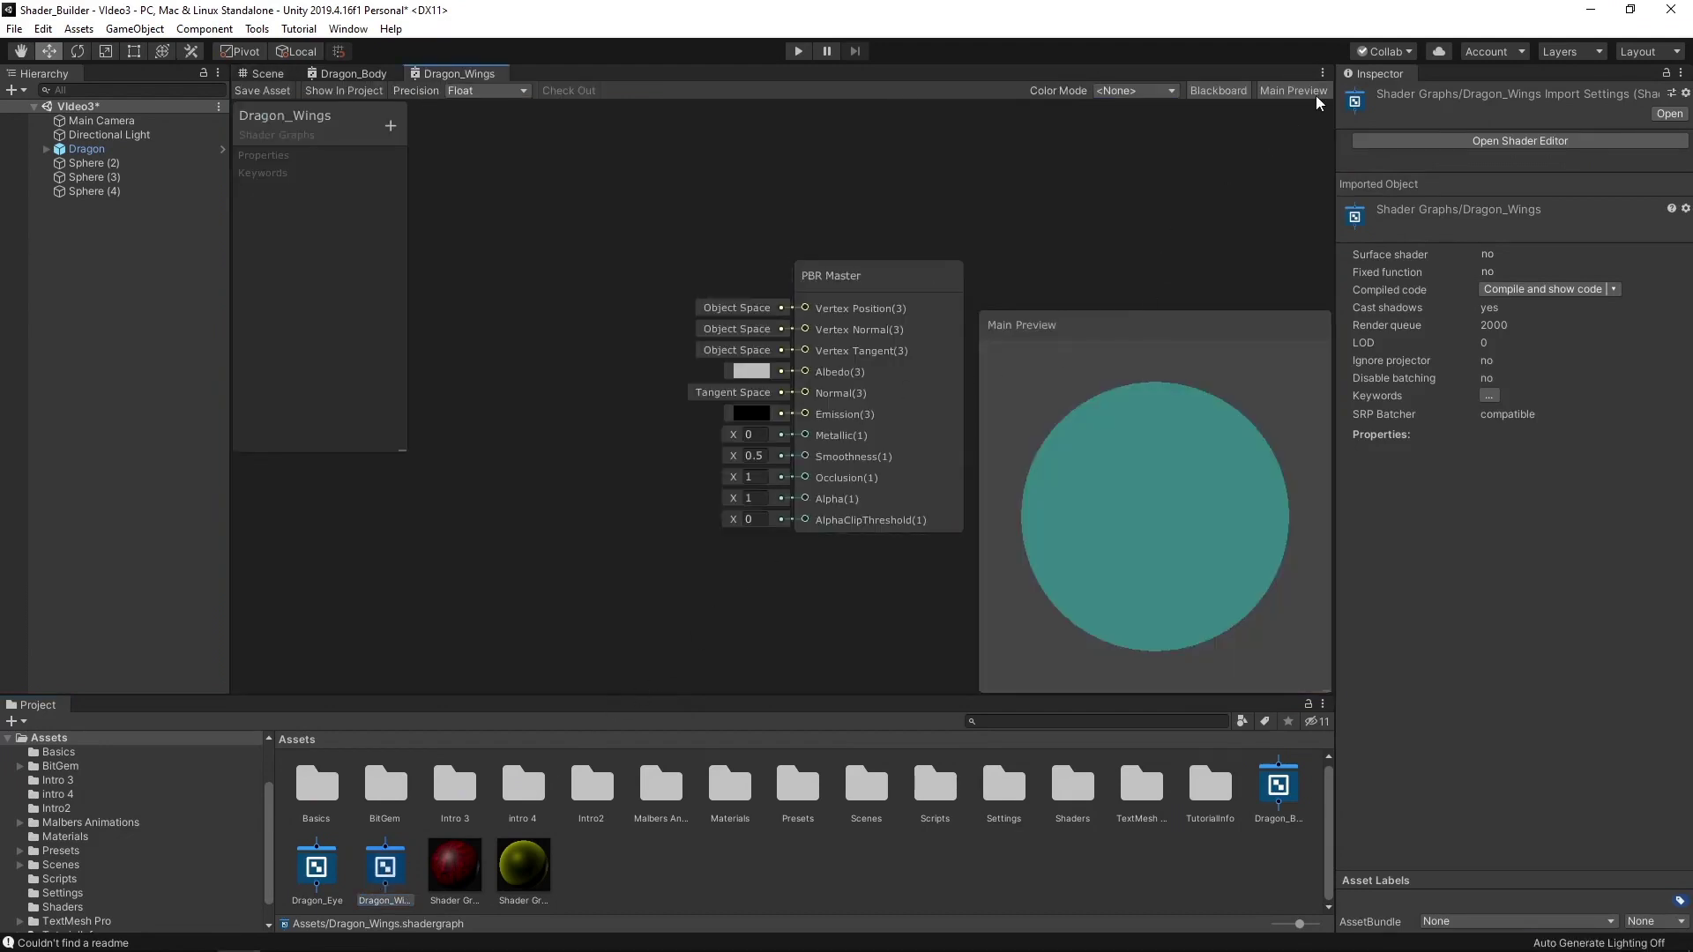
left_click(1321, 72)
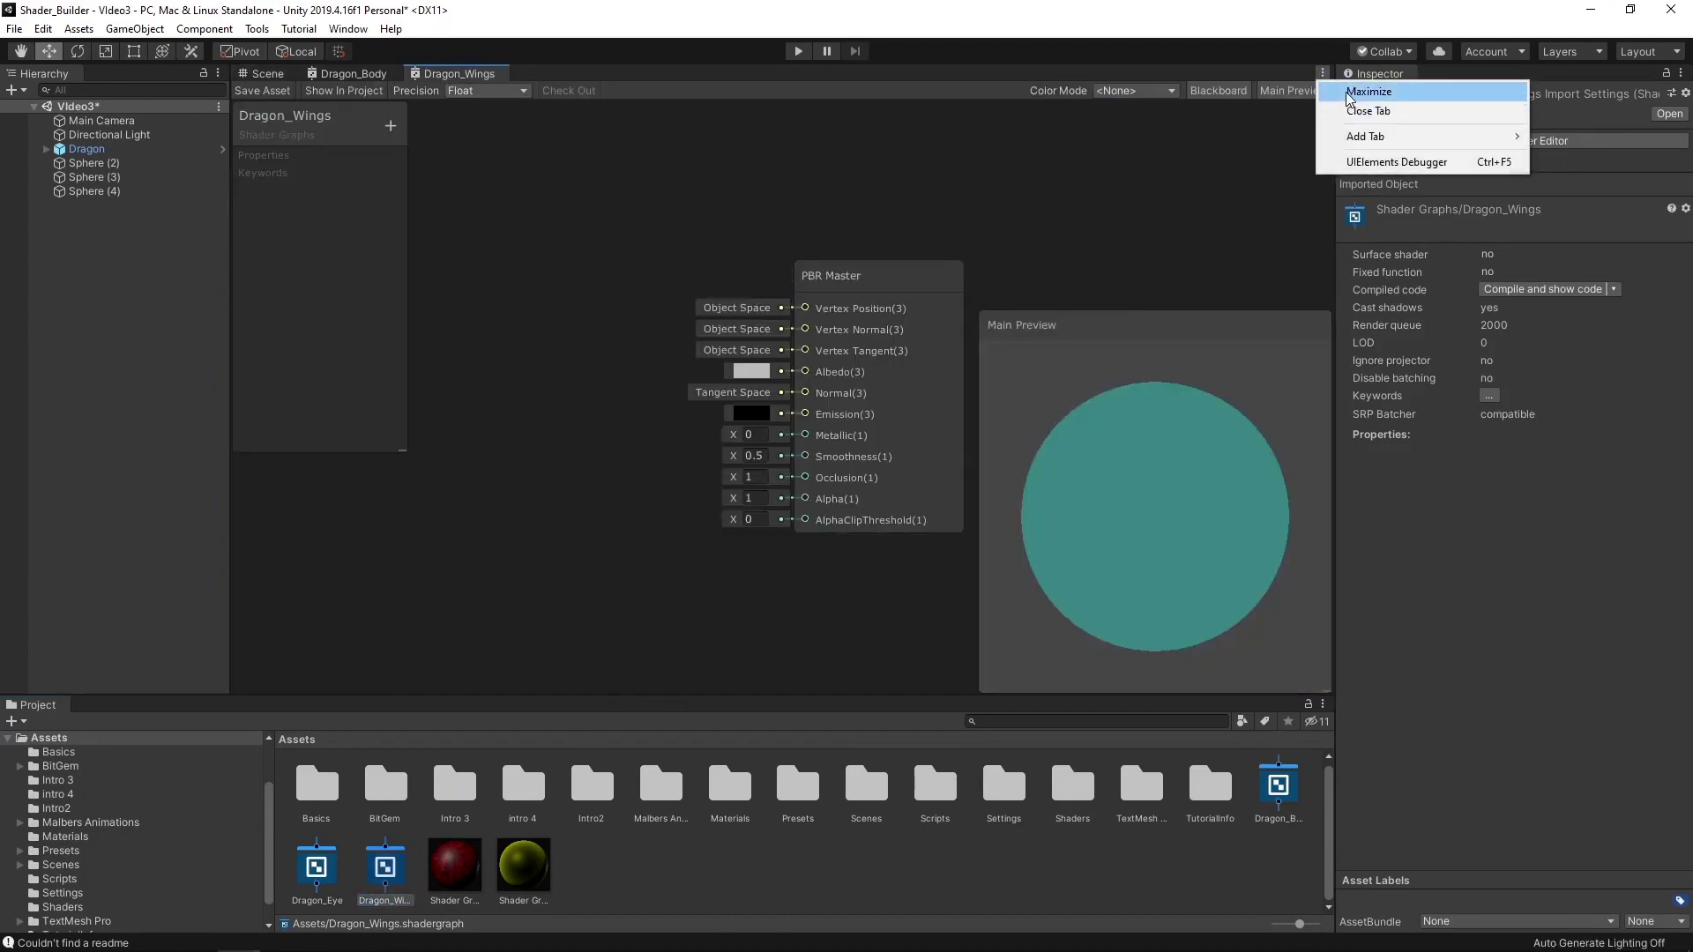
left_click(1348, 92)
Move the PBR Master node aside and add a Voronoi node to the Dragon_Wings graph
left_click_drag(659, 273, 1060, 403)
right_click(393, 325)
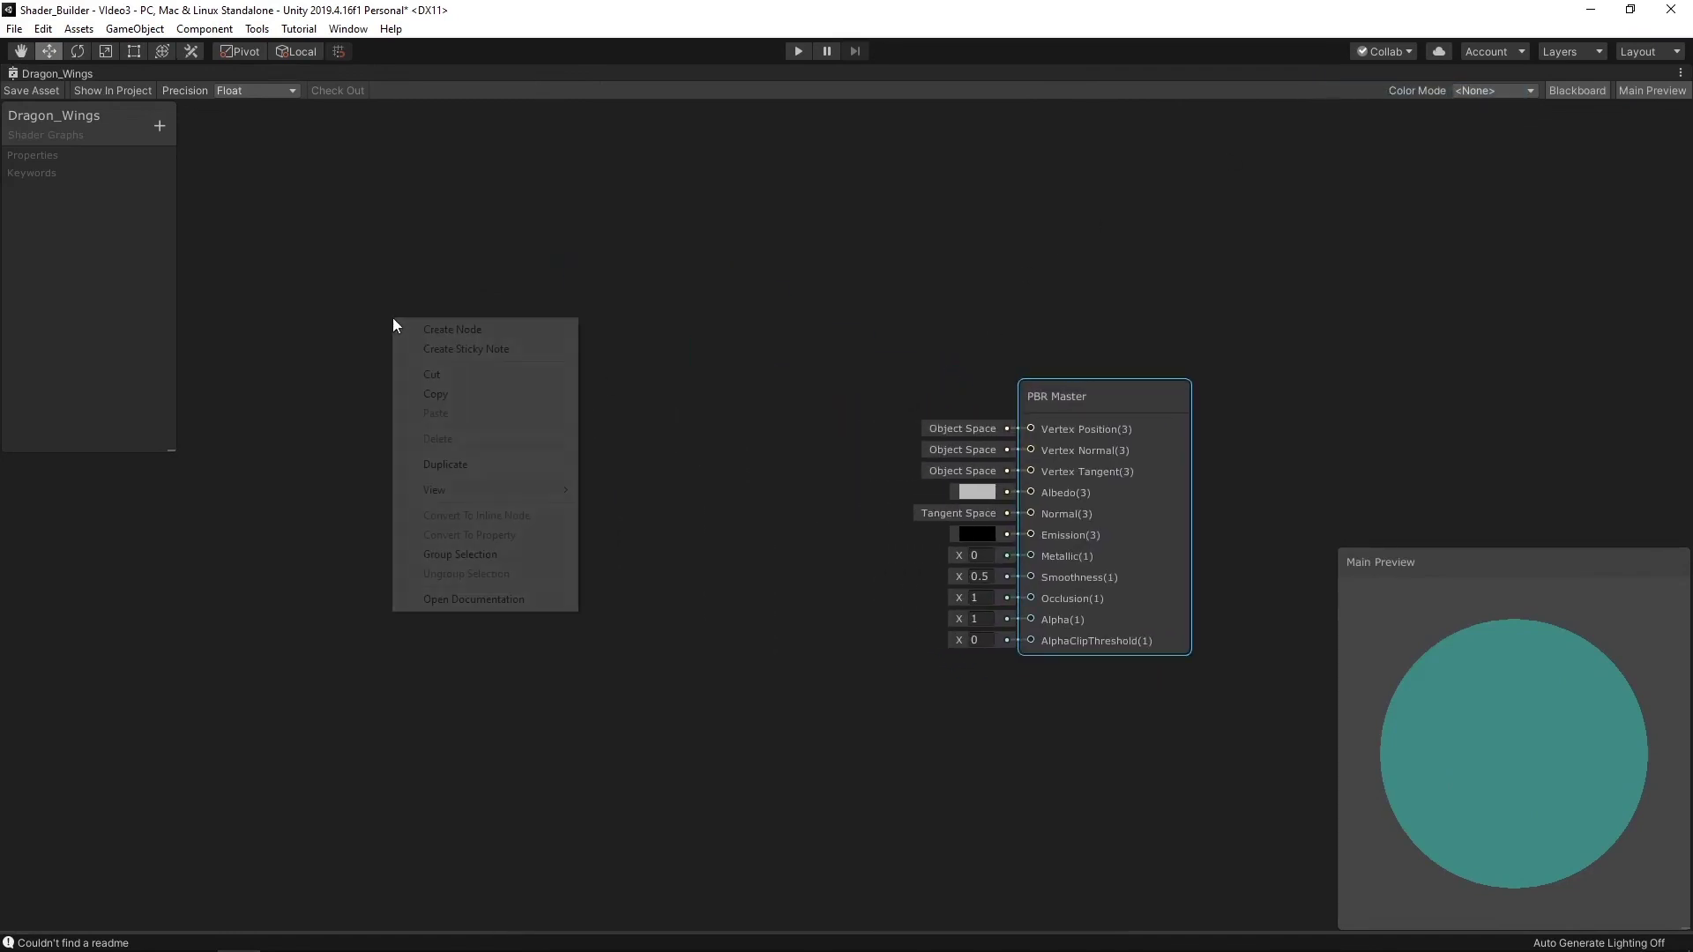
left_click(463, 328)
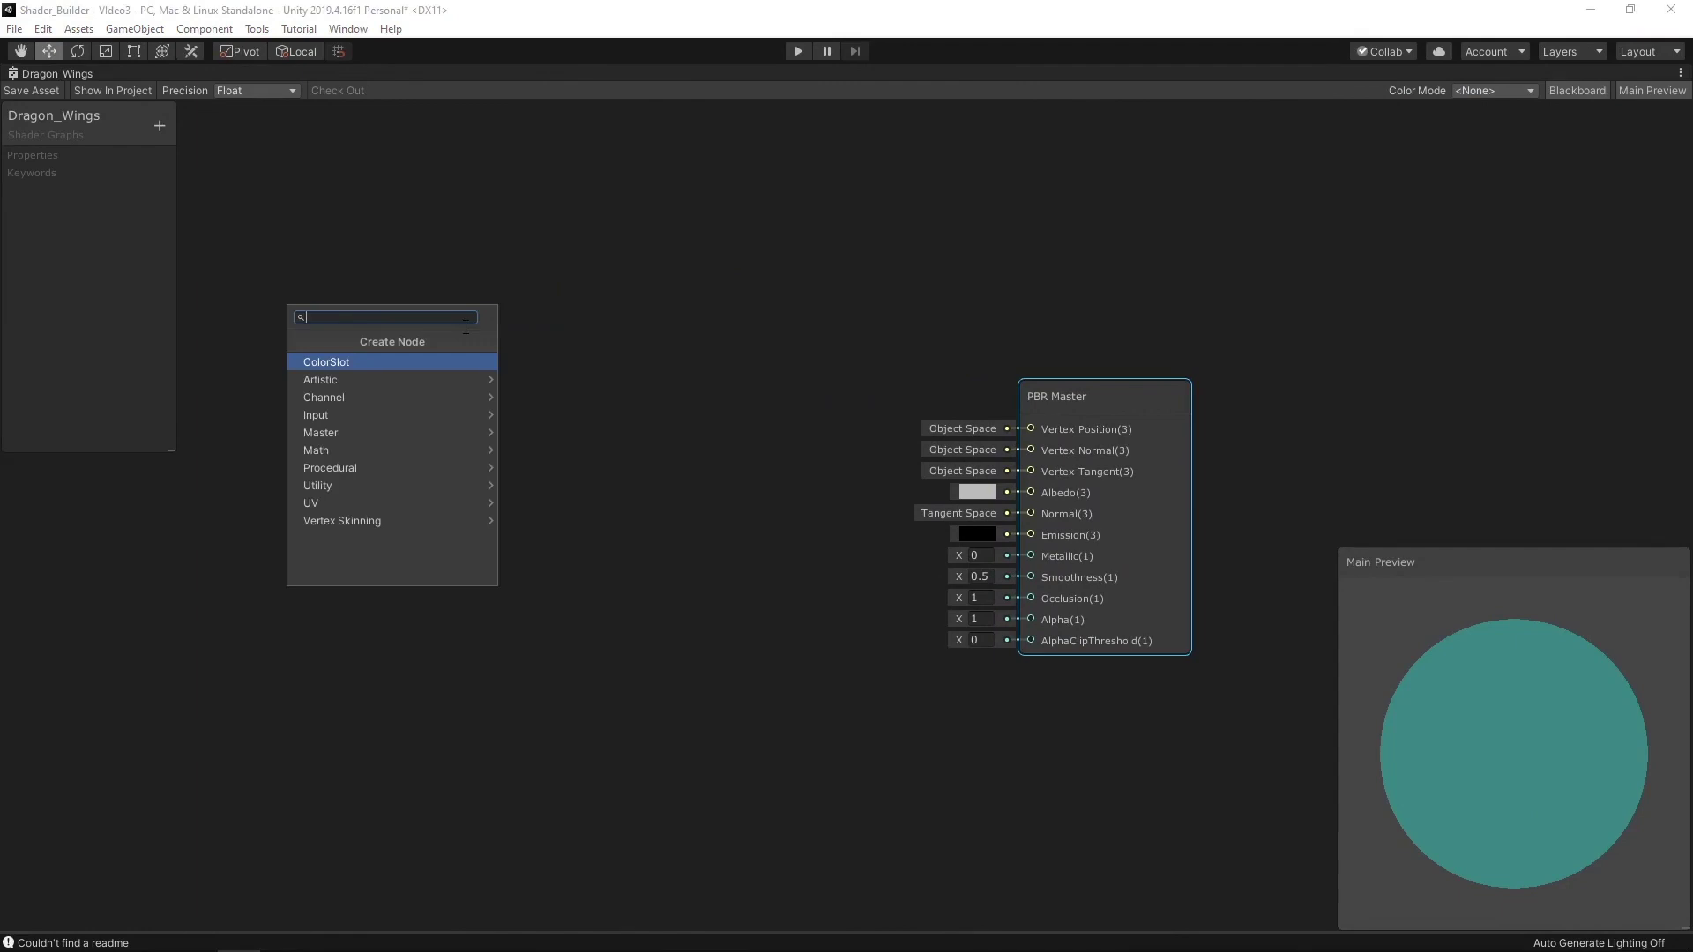
type("voro")
key("Return")
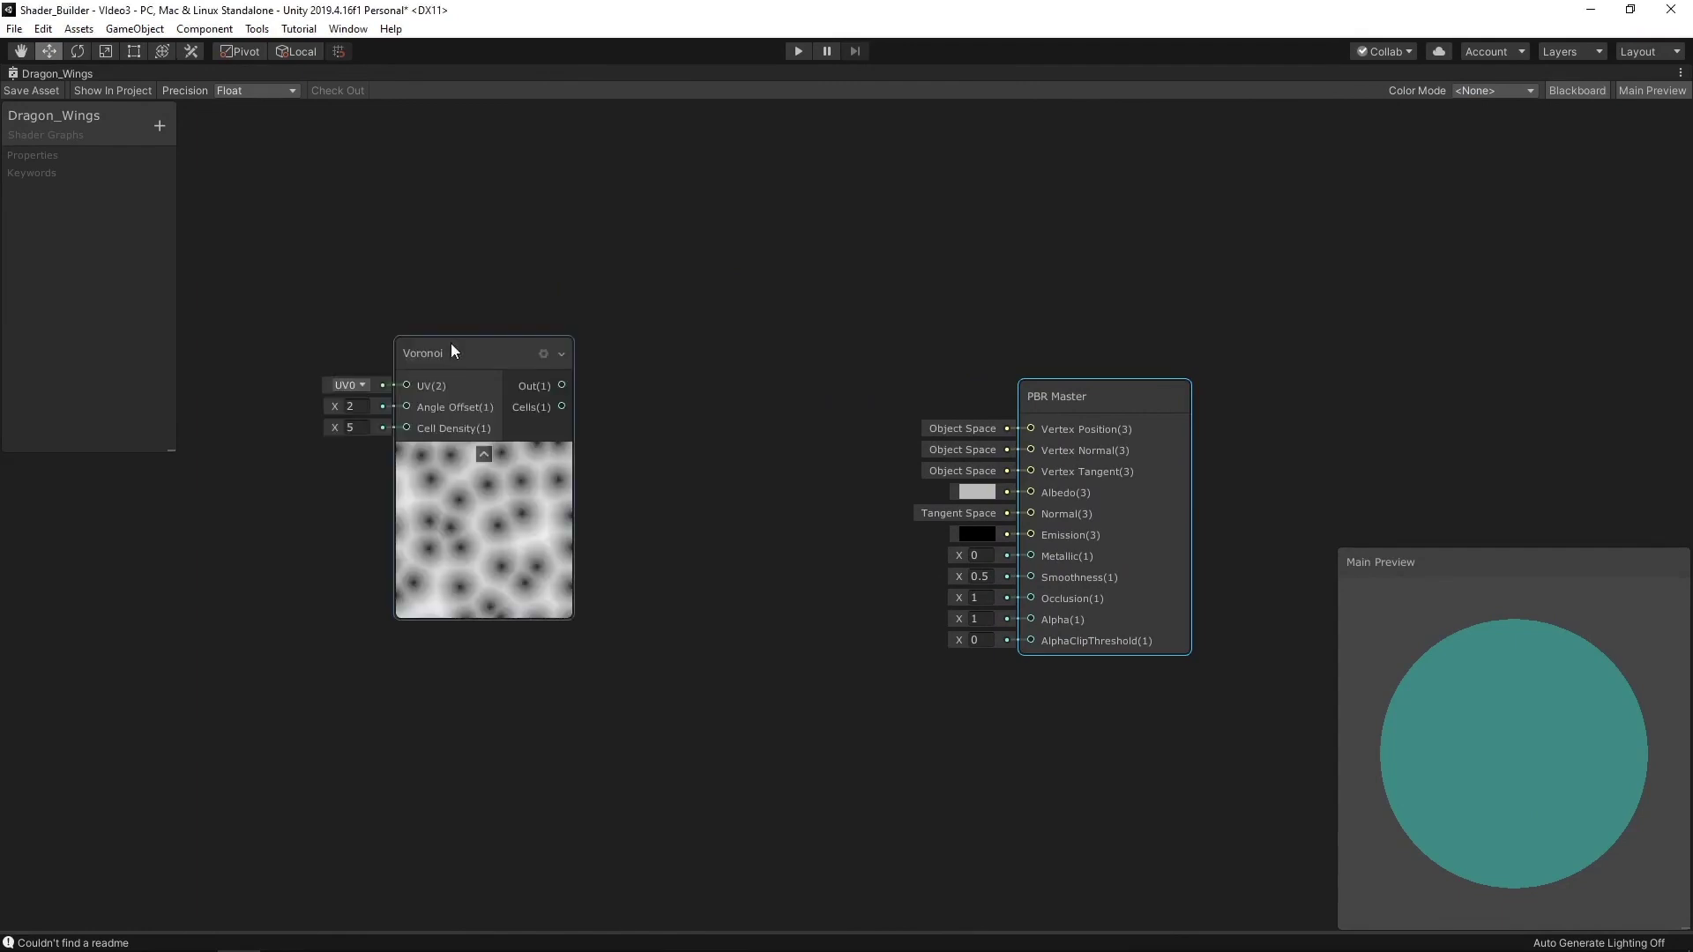
Set the Voronoi node's Angle Offset to 800 and Cell Density to 20, and move the node up slightly
type("800")
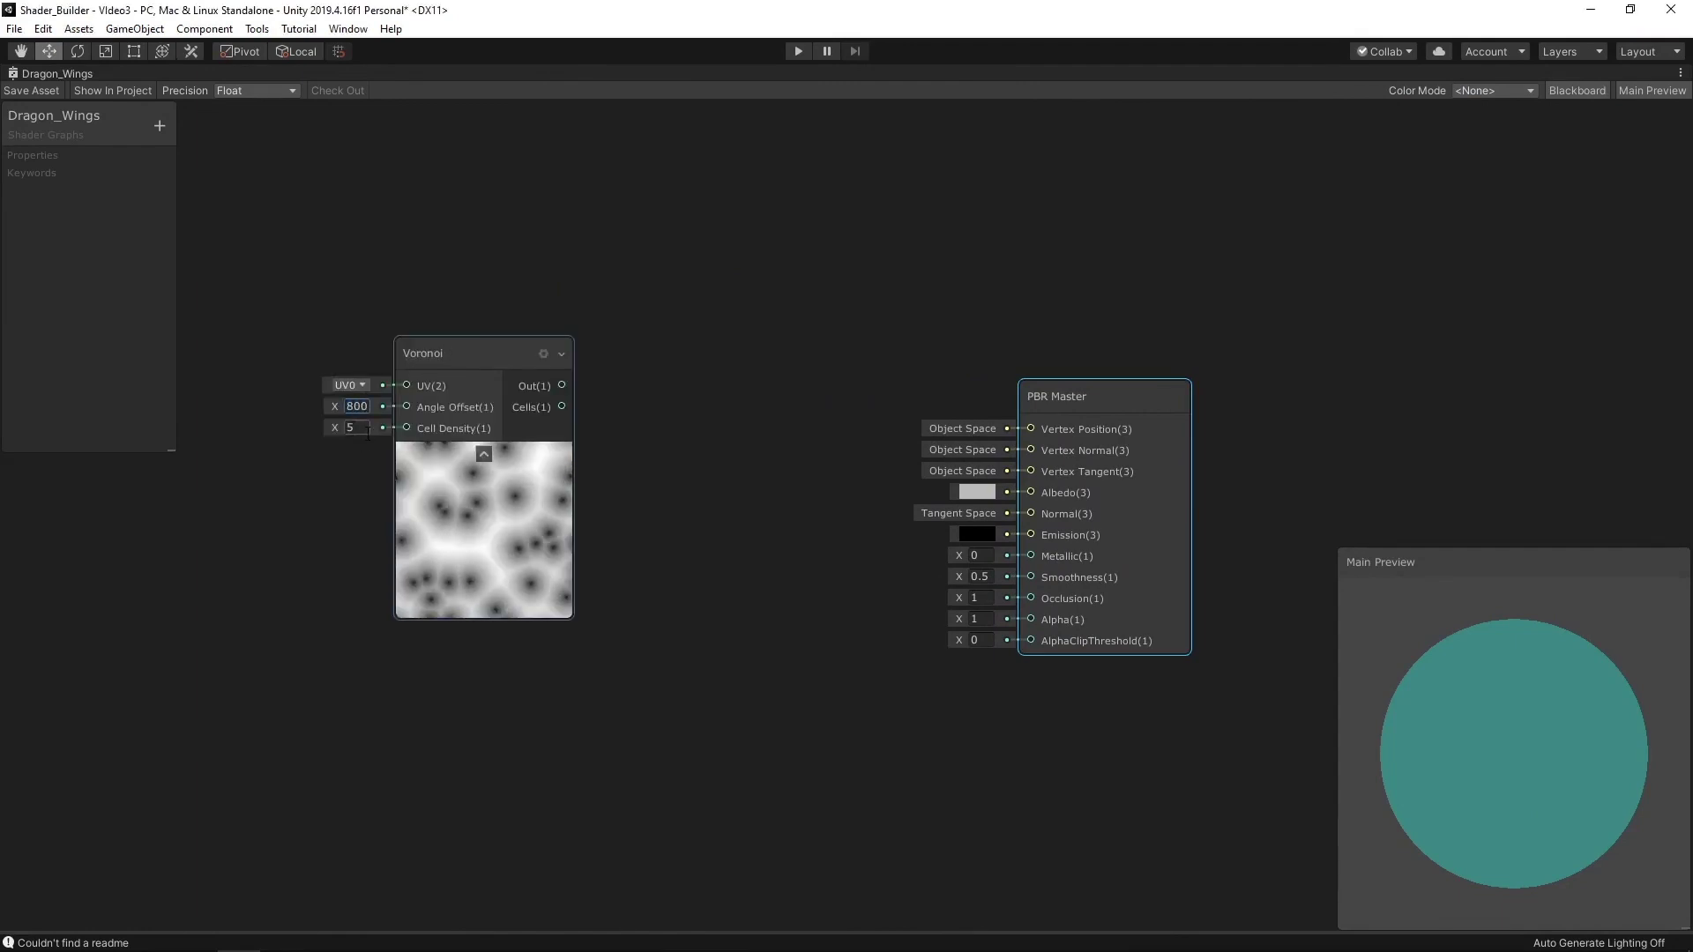
key("Tab")
type("20")
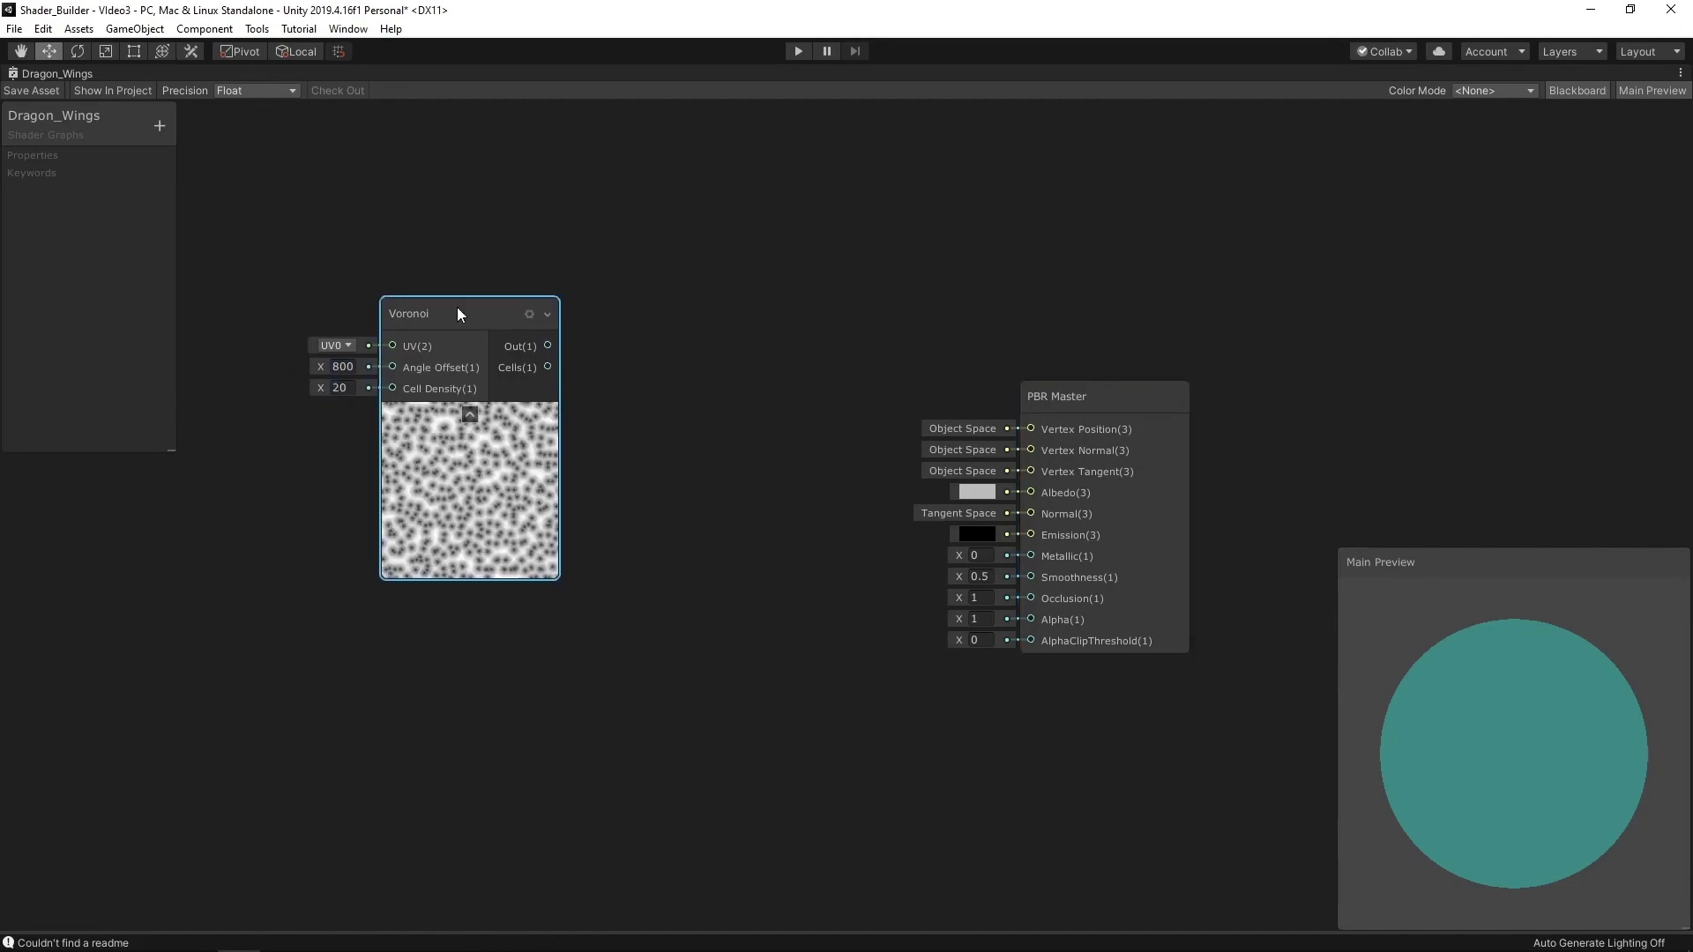
left_click_drag(457, 313, 455, 279)
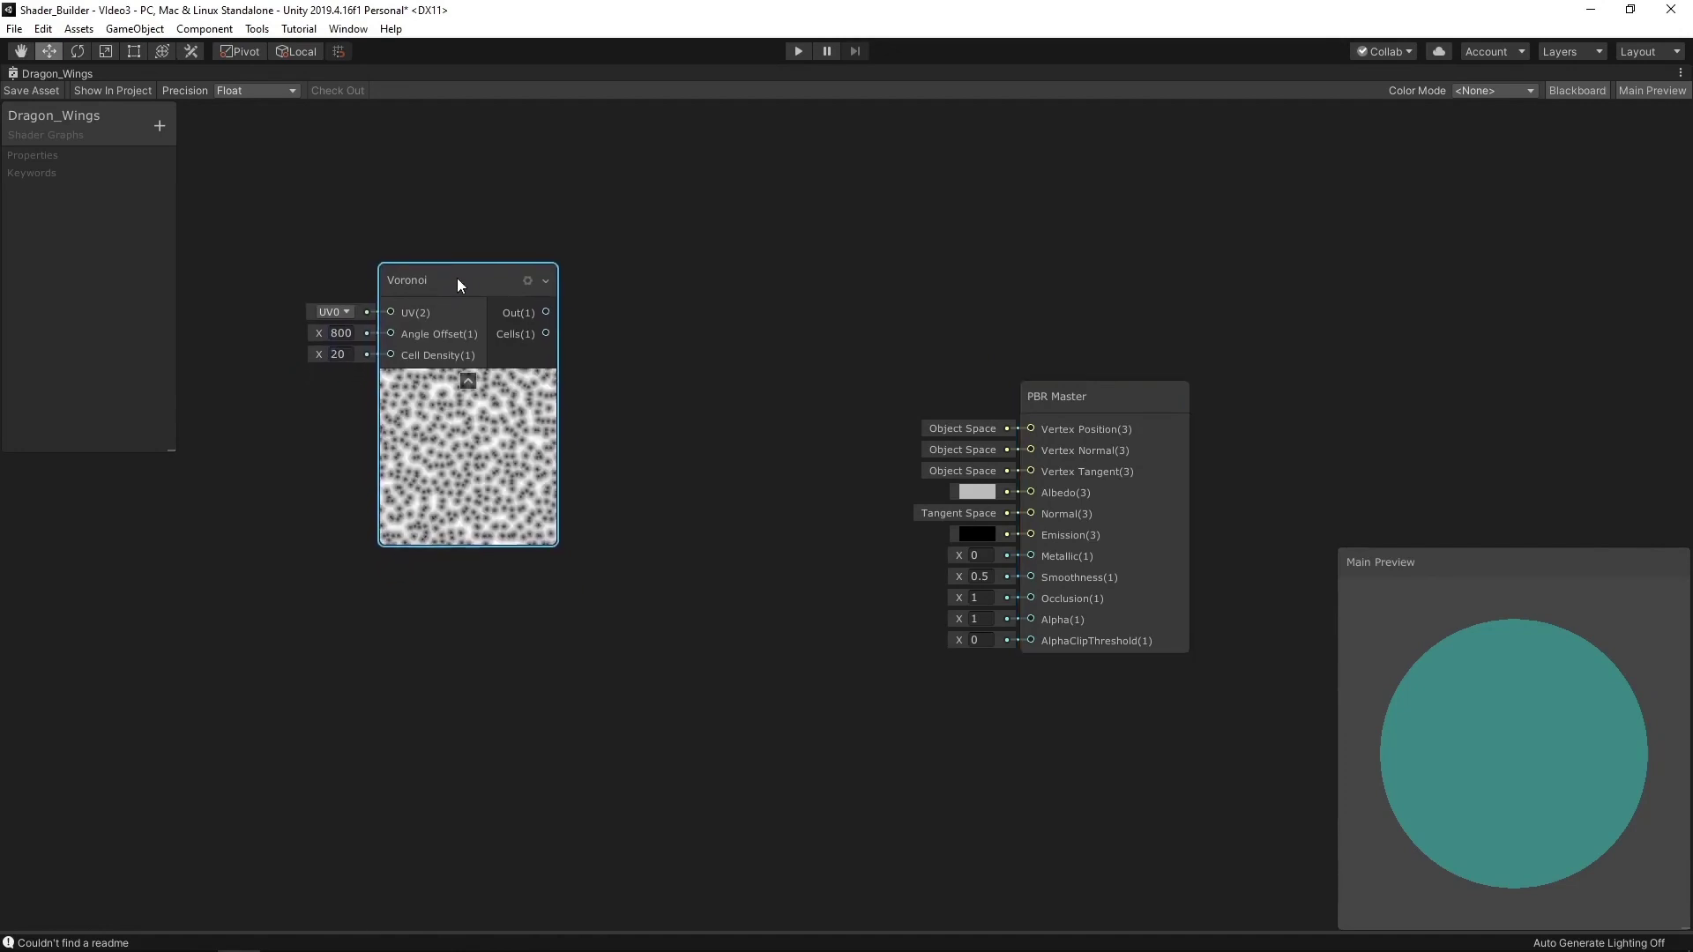
Add a Color node below the Voronoi node and set its color to bright red
right_click(484, 628)
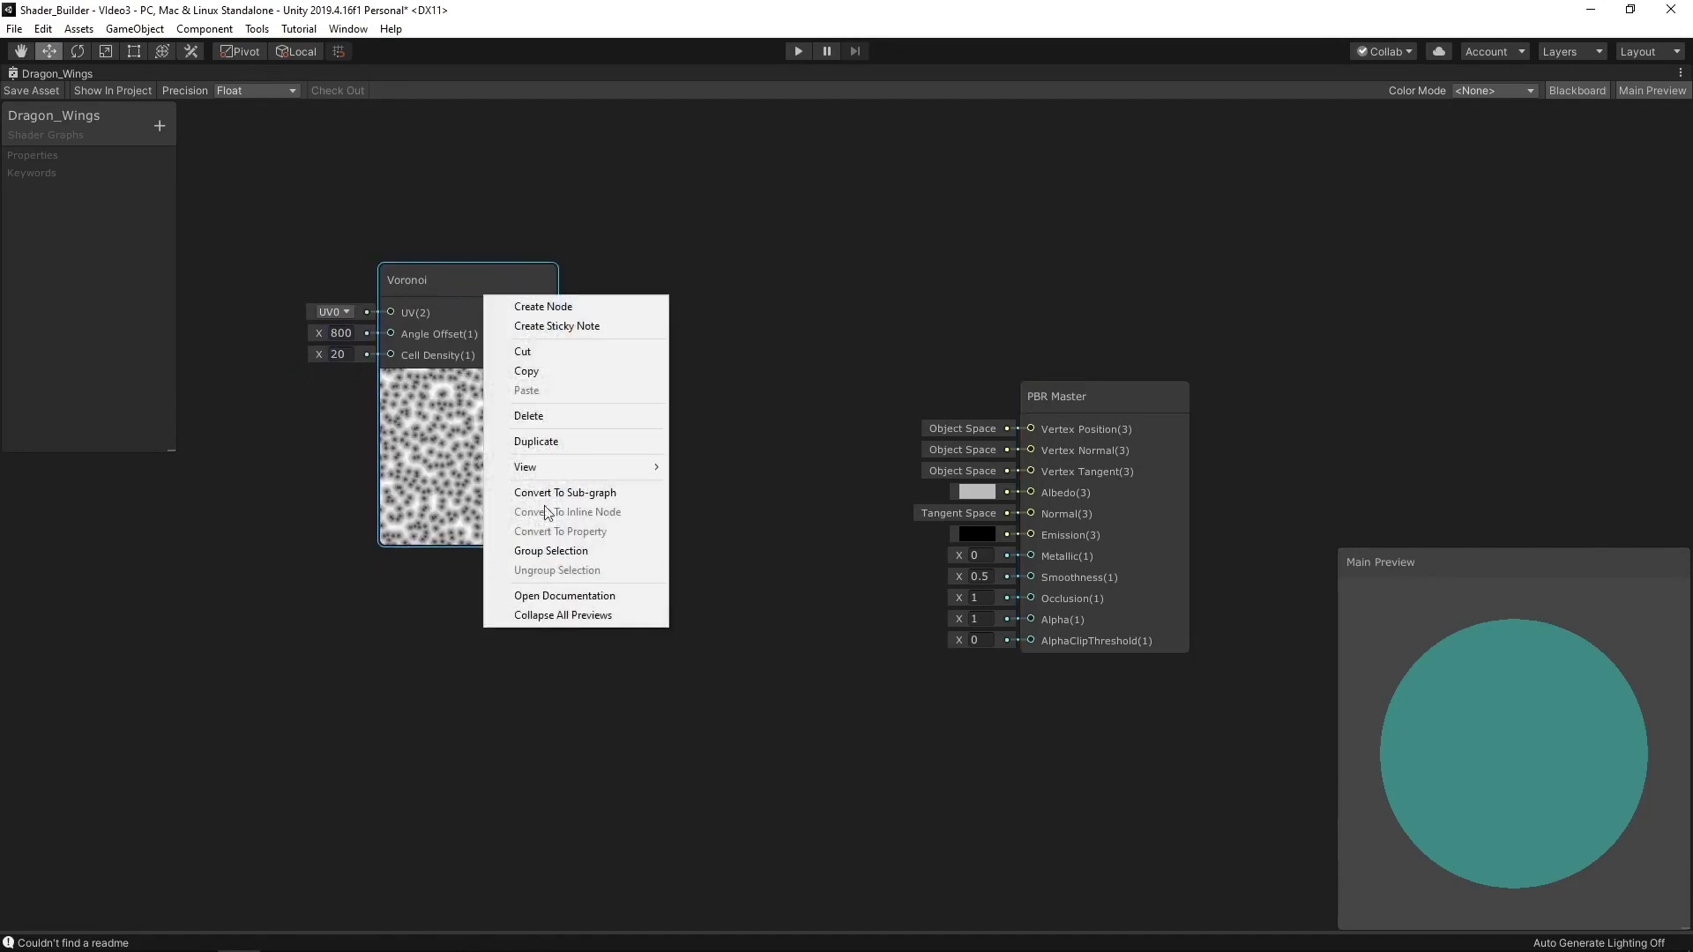
left_click(598, 307)
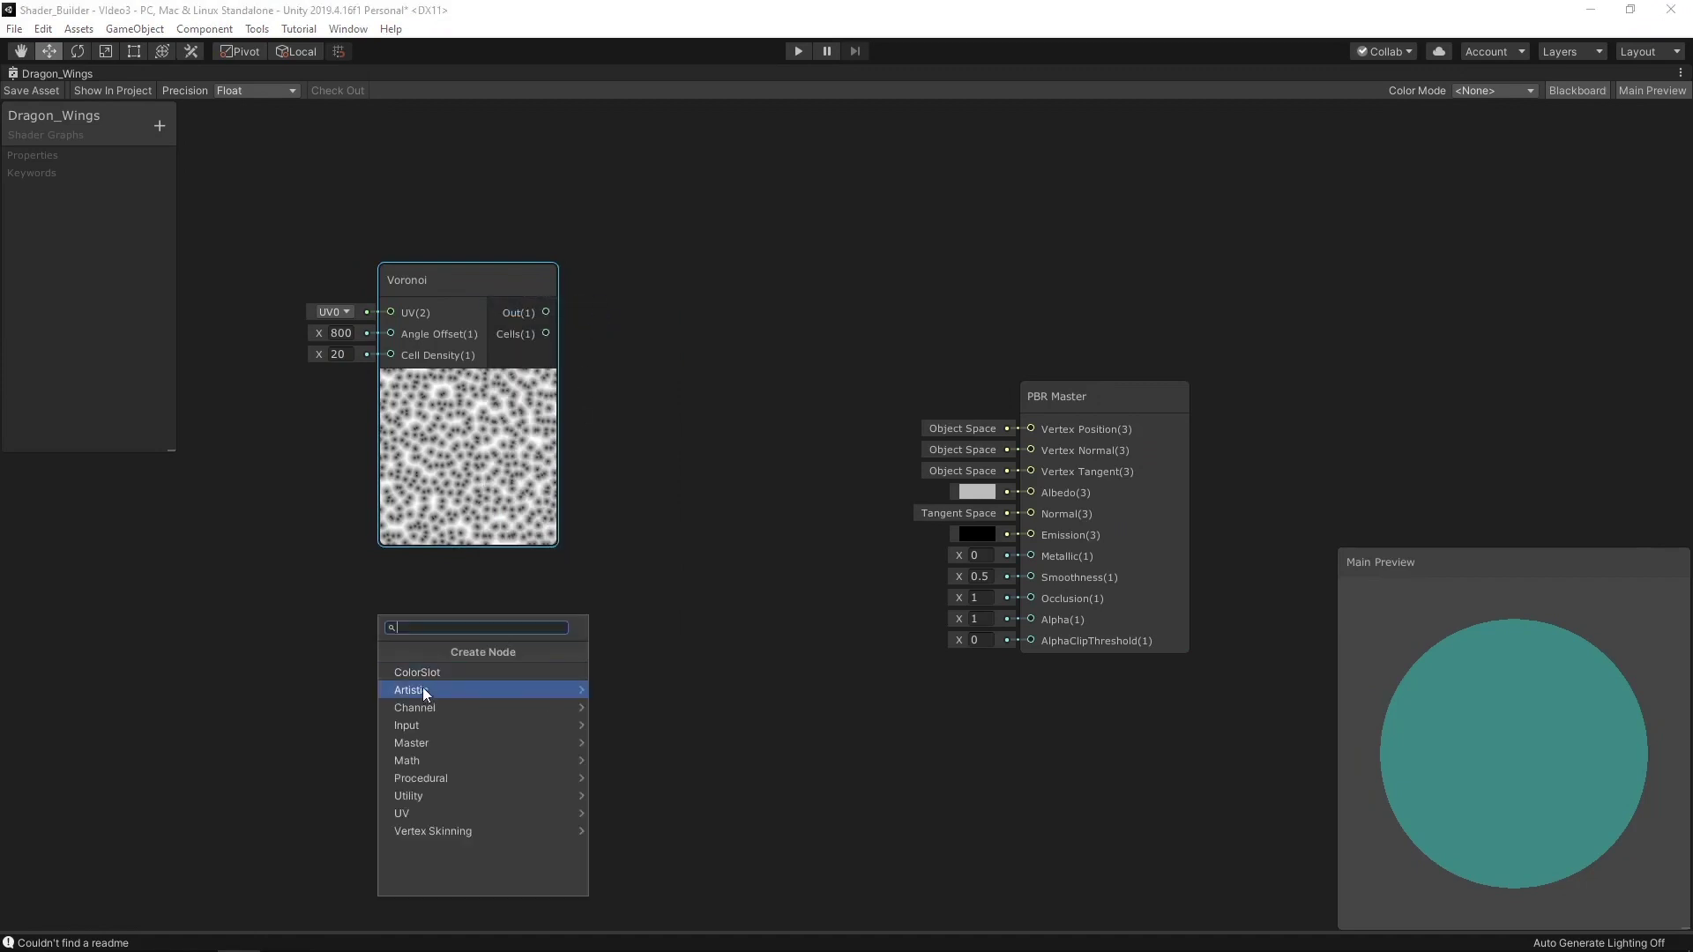
type("col")
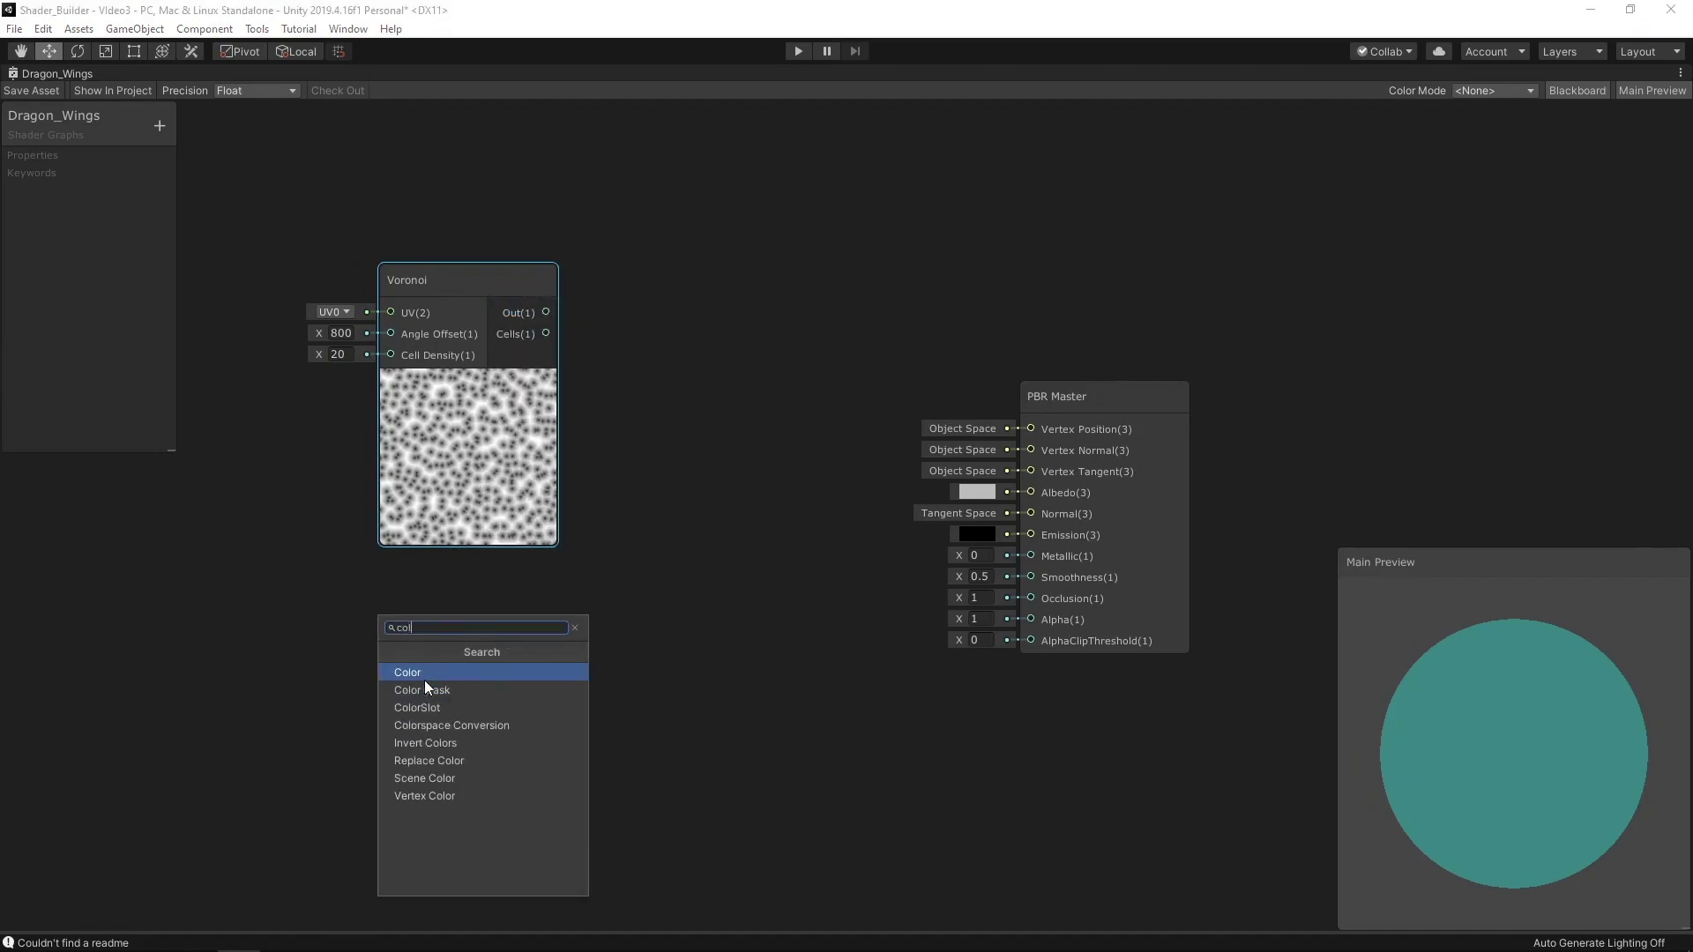
left_click(425, 679)
left_click(527, 720)
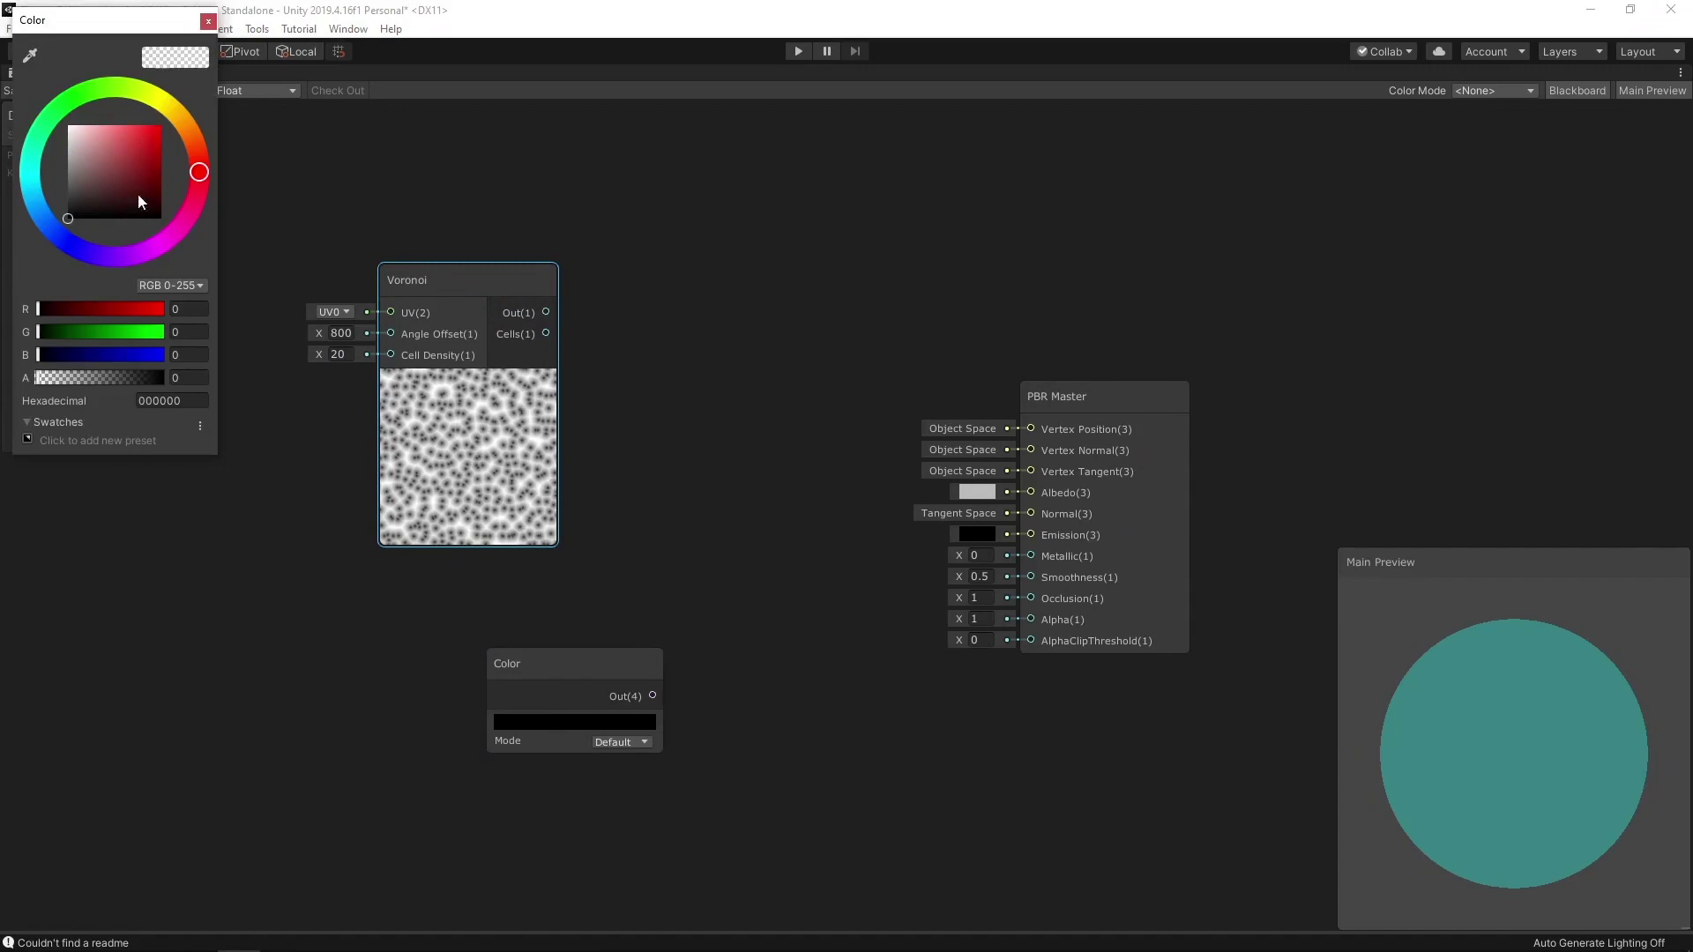
left_click_drag(139, 201, 170, 121)
left_click(208, 21)
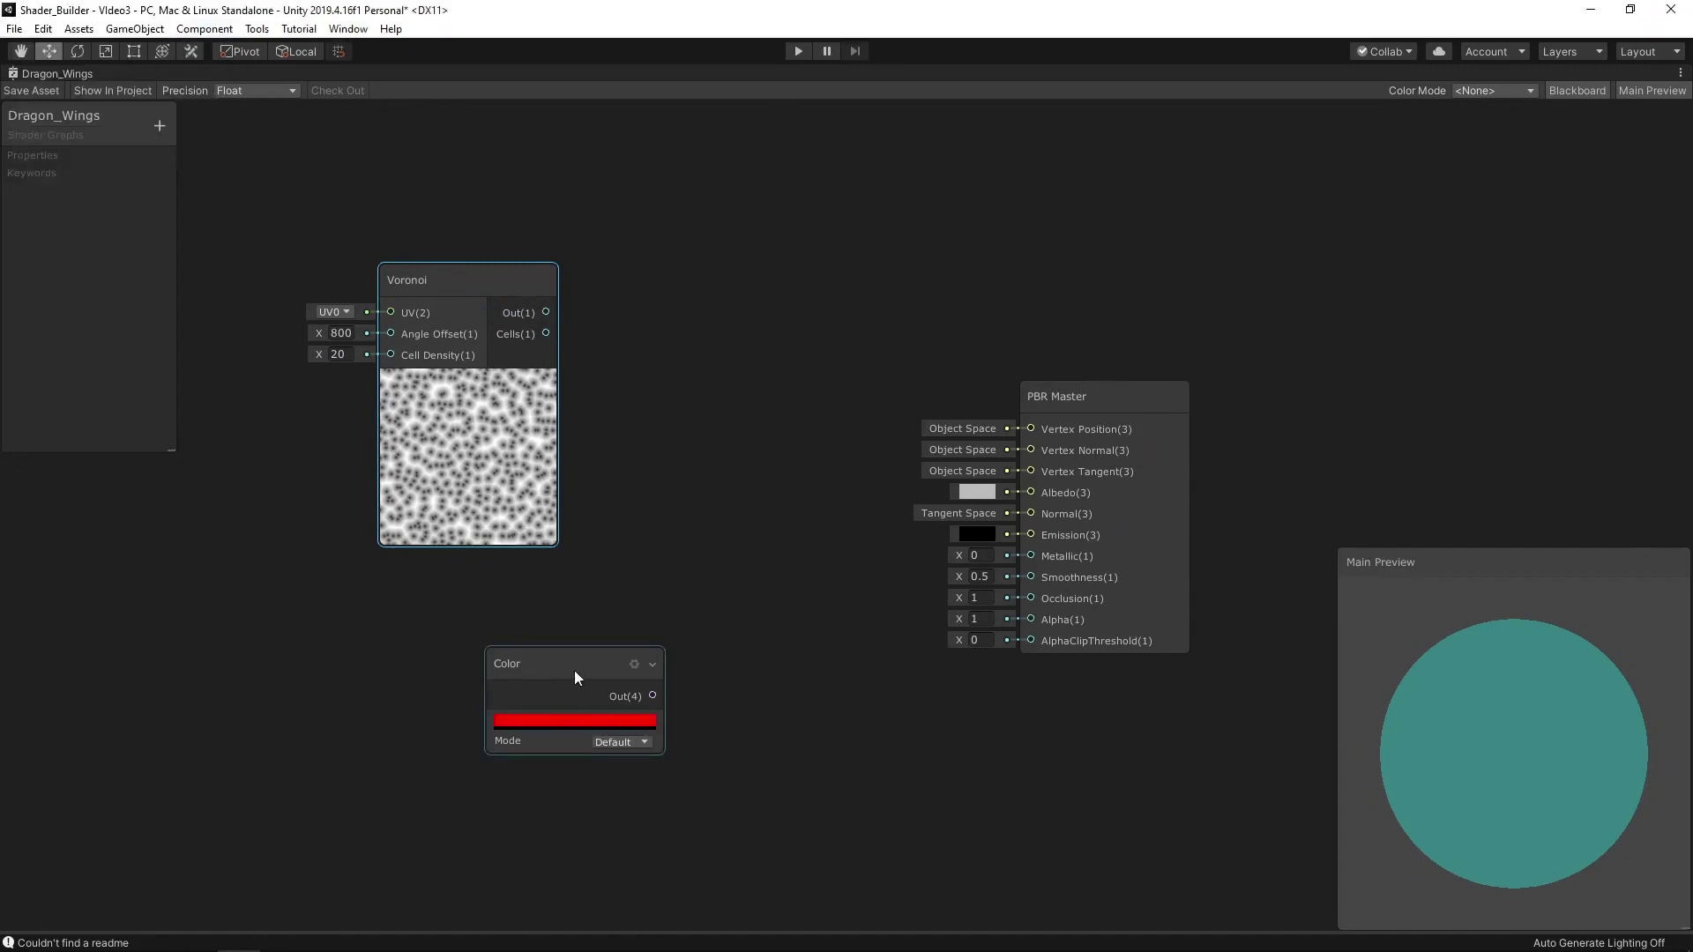
left_click_drag(576, 674, 457, 642)
Add a Subtract node and connect the Color output to its A input and the Voronoi Out to its B input
right_click(667, 552)
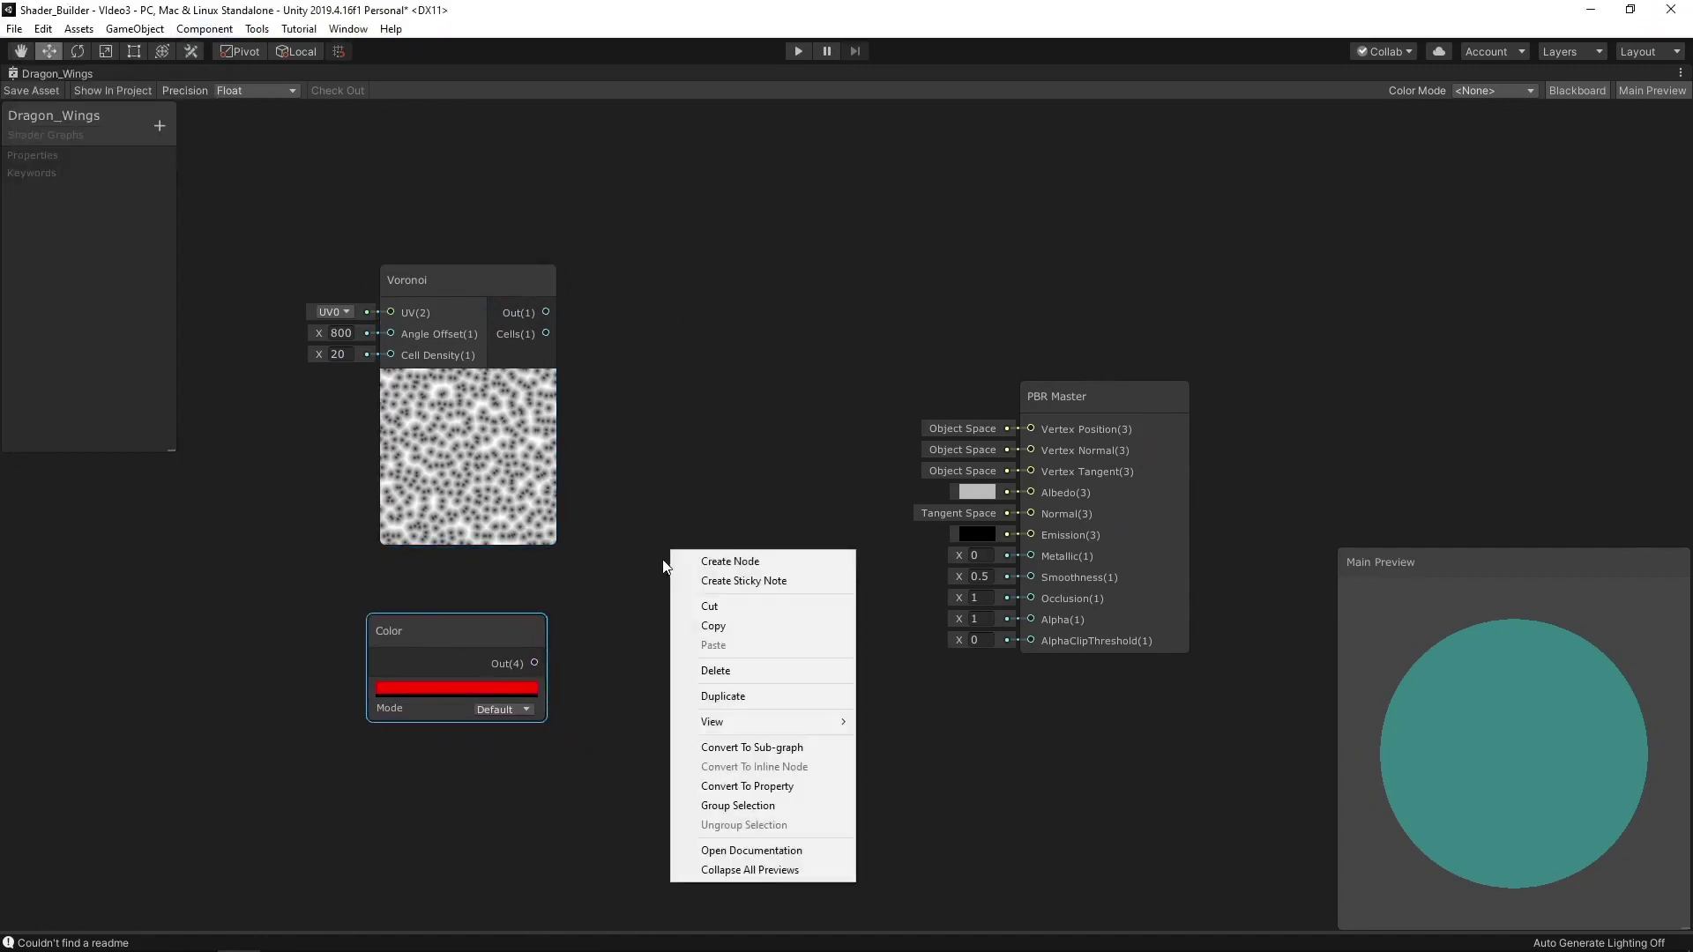
left_click(733, 561)
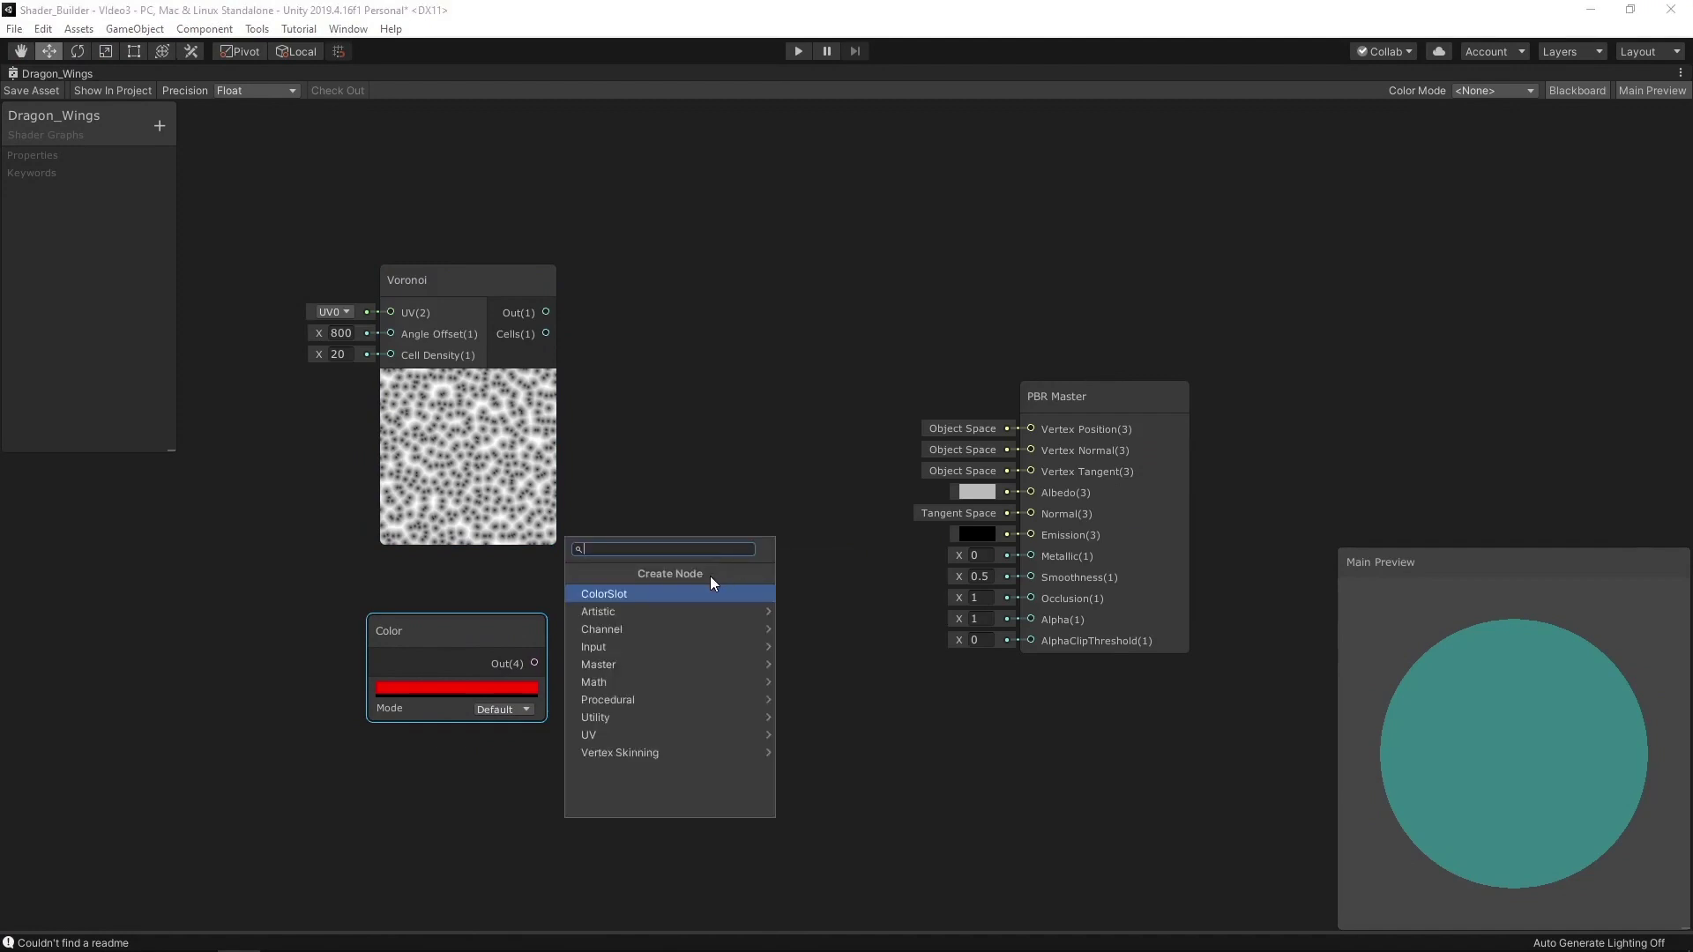
type("subtract")
key("Return")
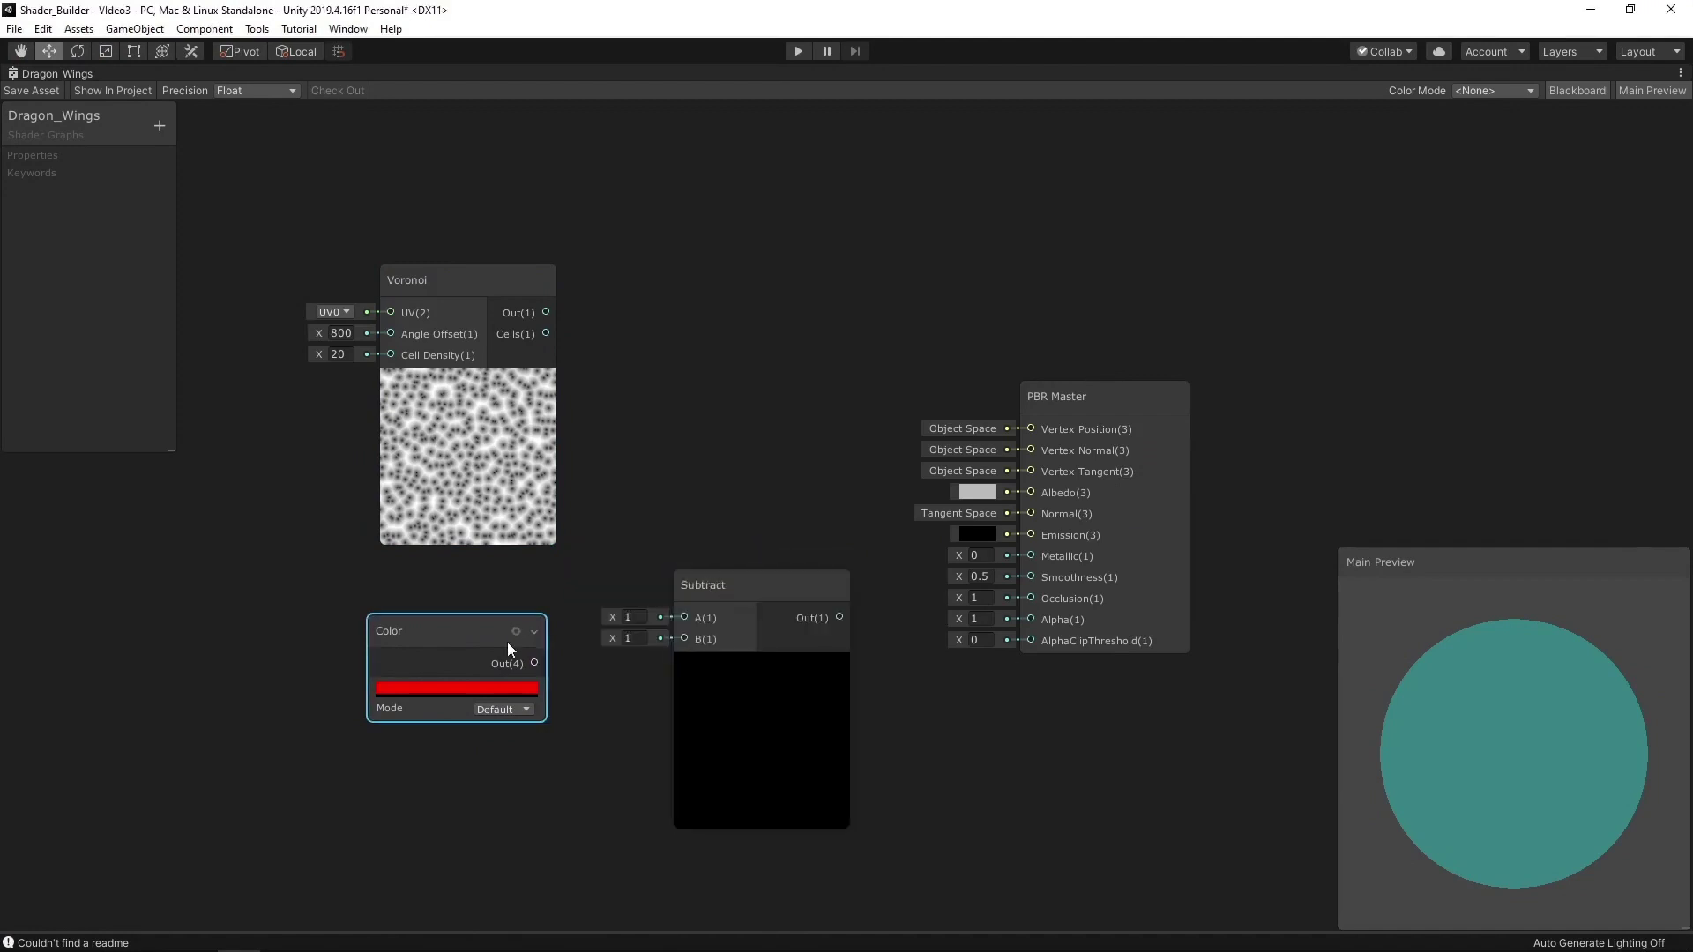
left_click_drag(533, 663, 684, 638)
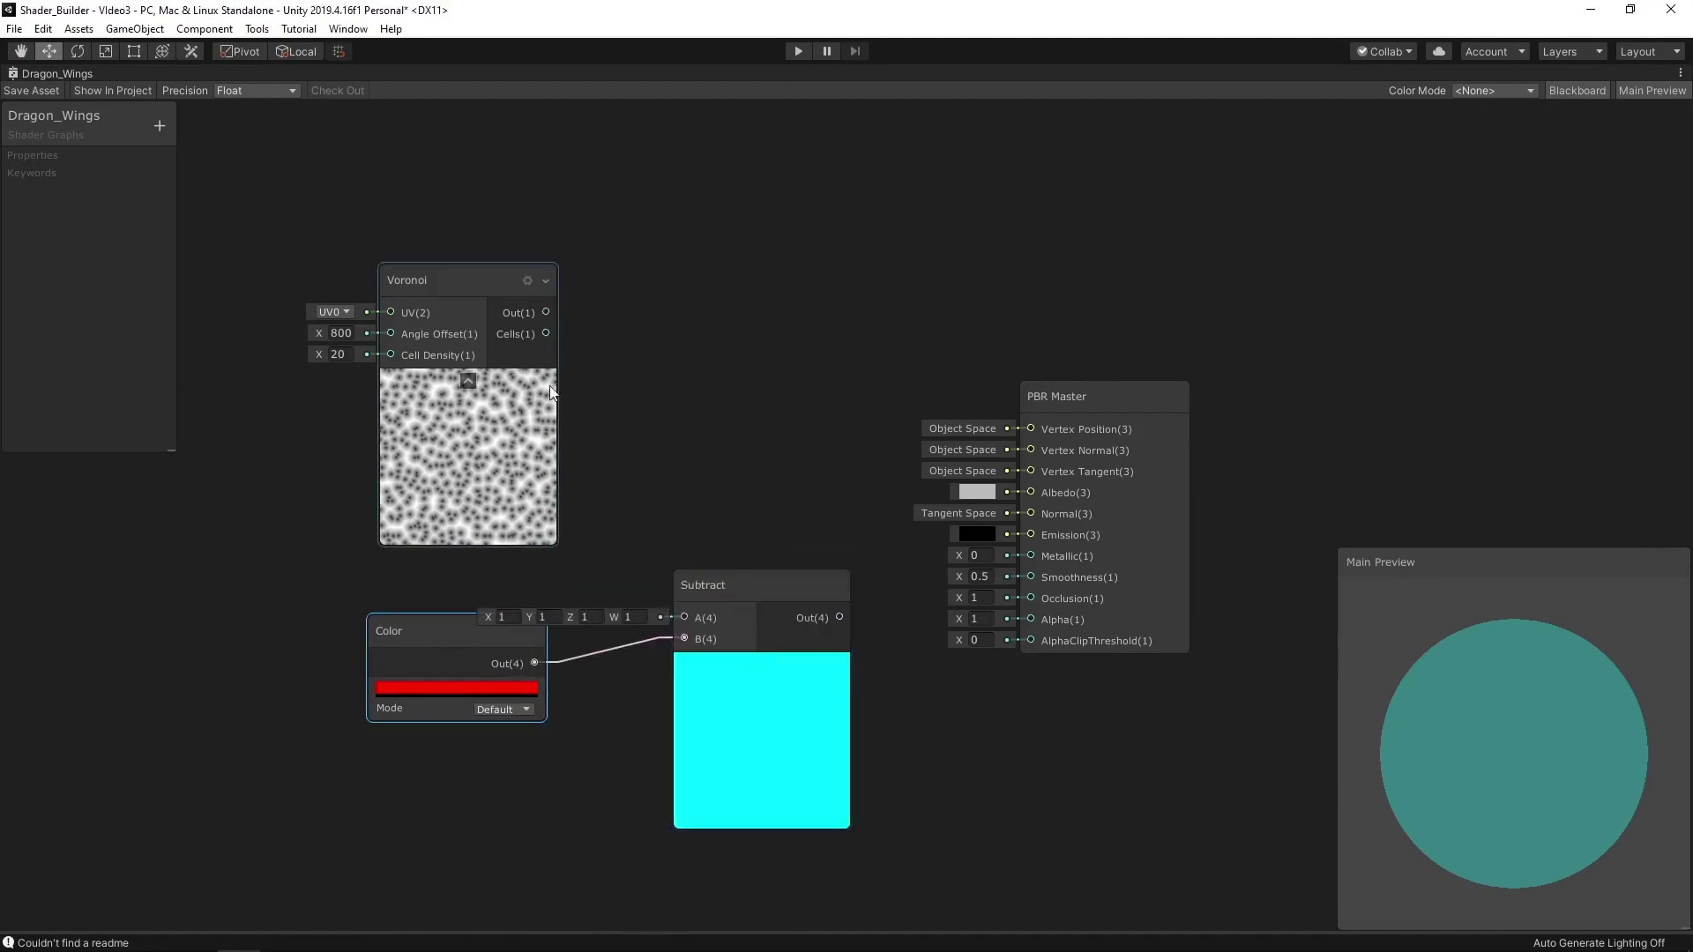
left_click_drag(547, 313, 680, 617)
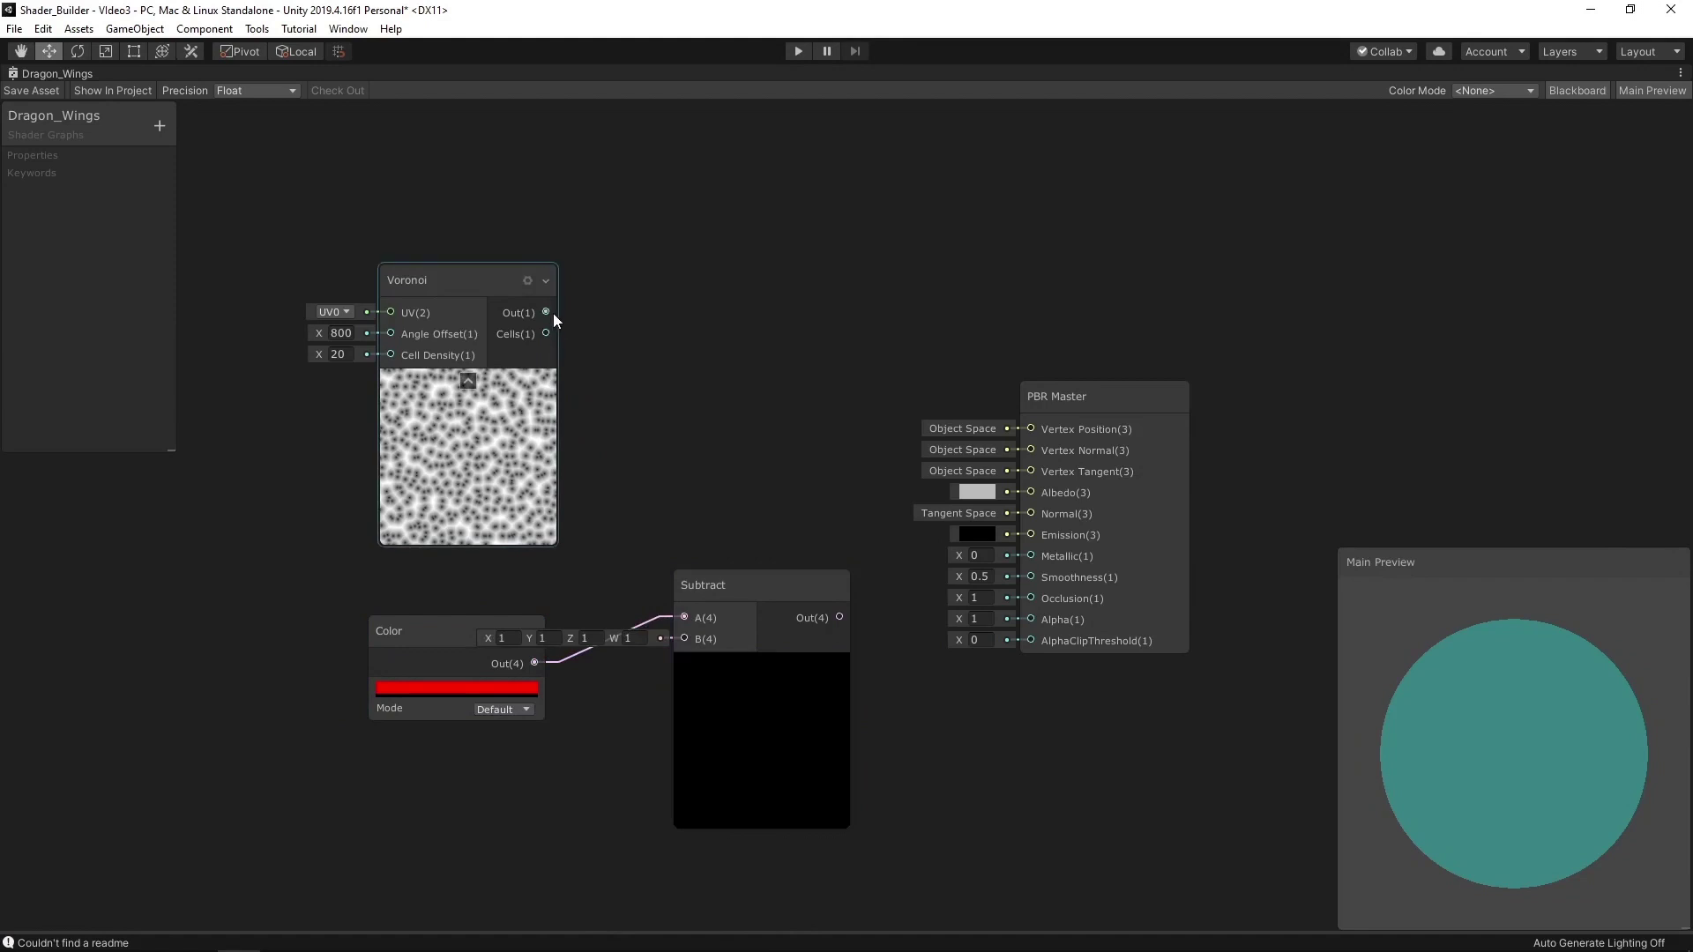
left_click_drag(546, 313, 688, 636)
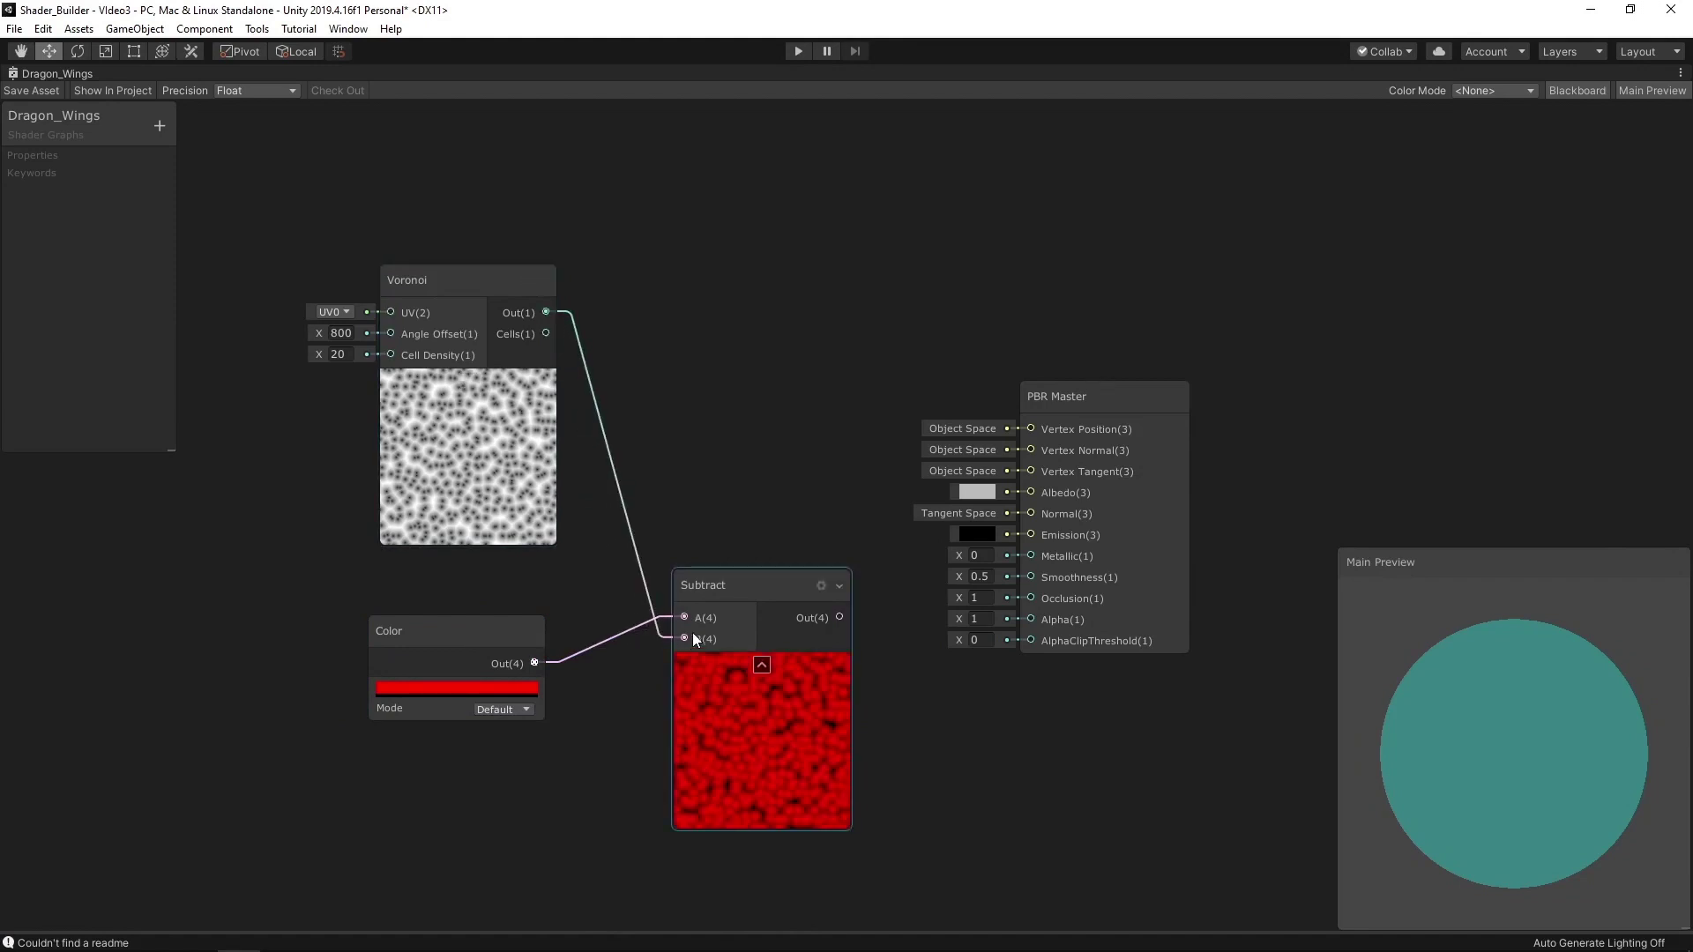
Arrange the Color node above the Voronoi node beside Subtract, and connect the Subtract output to the PBR Master's Albedo
left_click_drag(477, 633, 735, 288)
left_click_drag(476, 279, 377, 581)
left_click_drag(734, 283, 414, 432)
left_click_drag(775, 580, 692, 495)
left_click_drag(765, 534, 1026, 491)
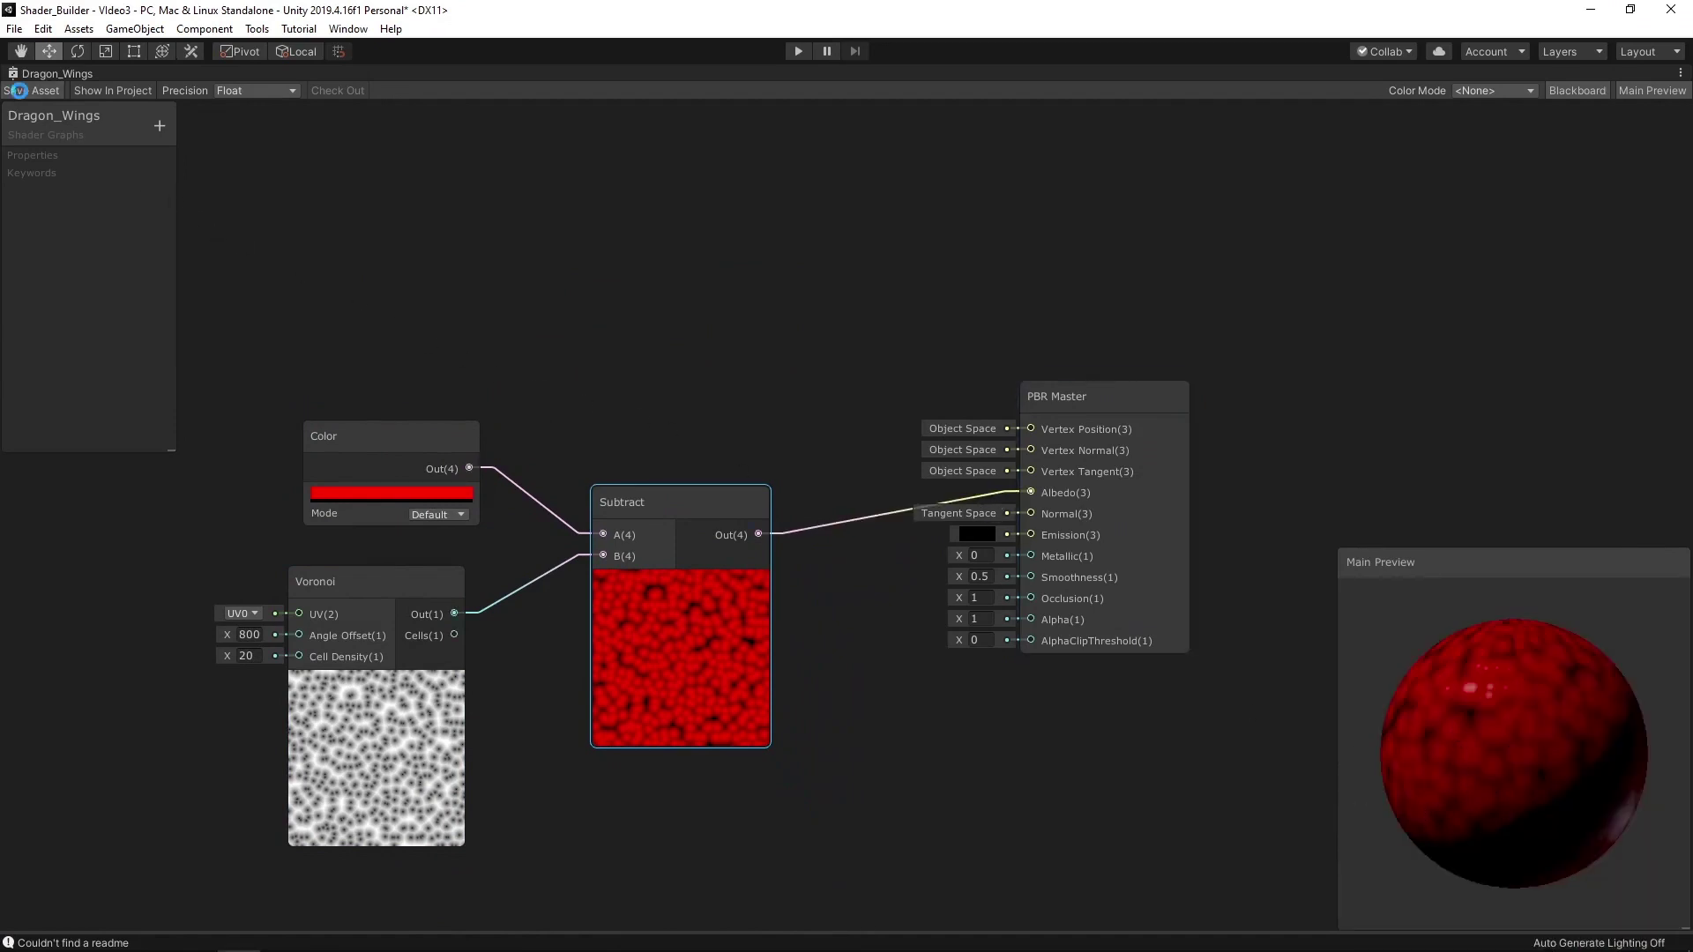
Restore the normal editor layout and create a material from the Dragon_Wings shader graph, keeping the default name
left_click(1679, 75)
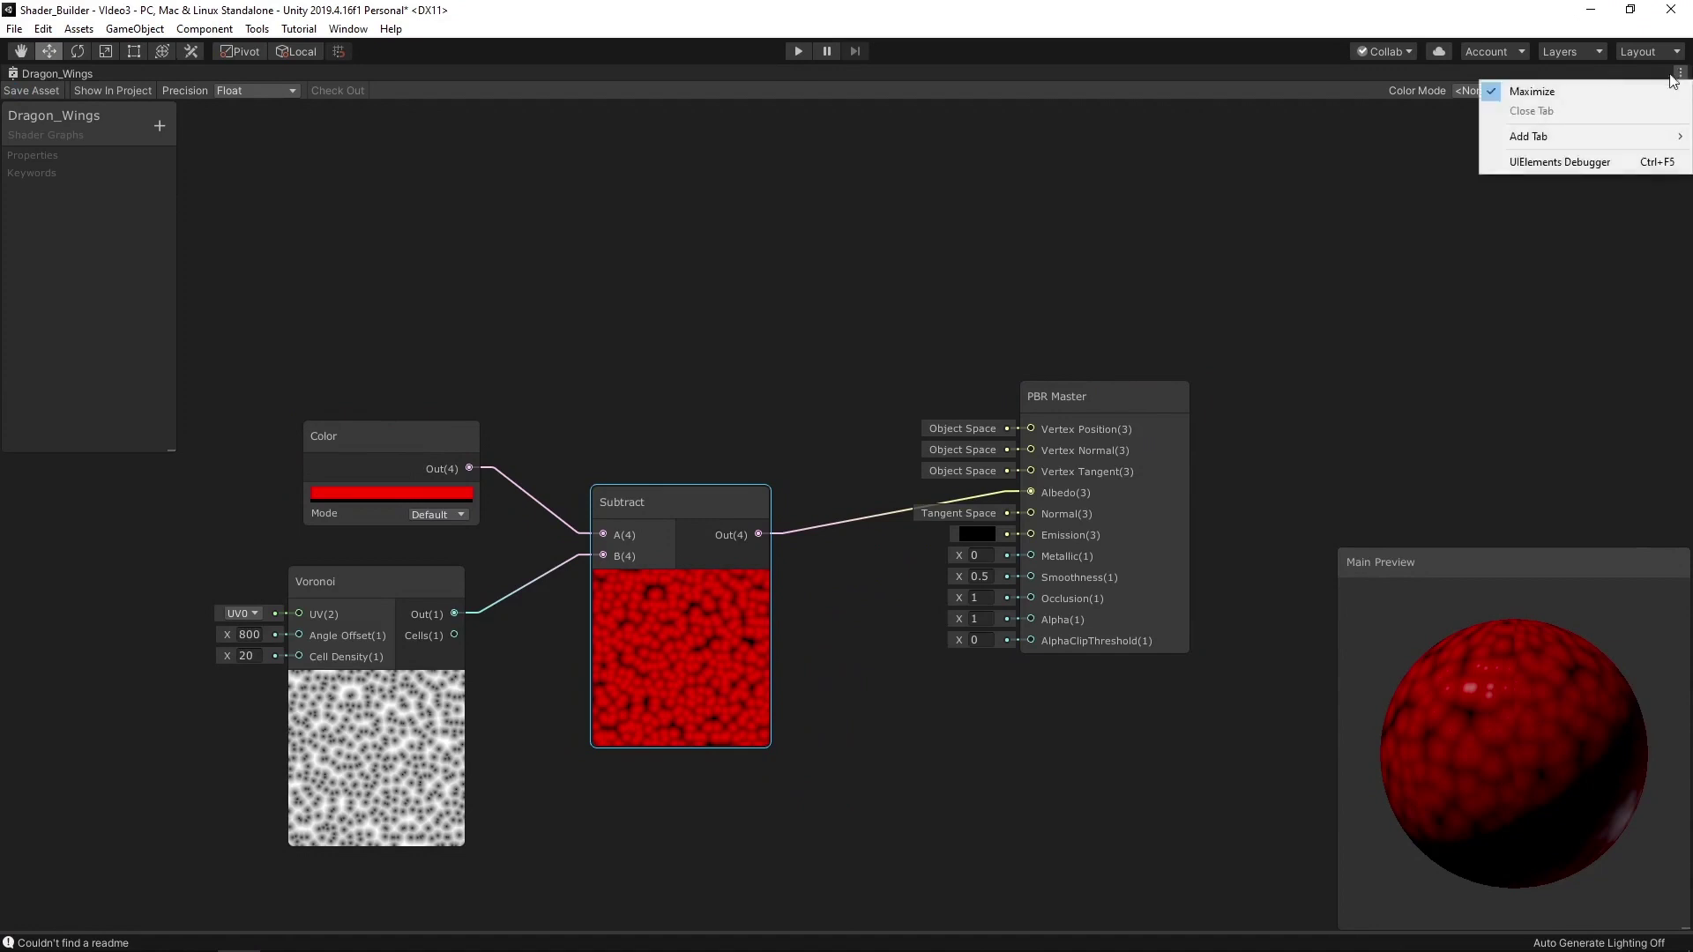
left_click(1534, 86)
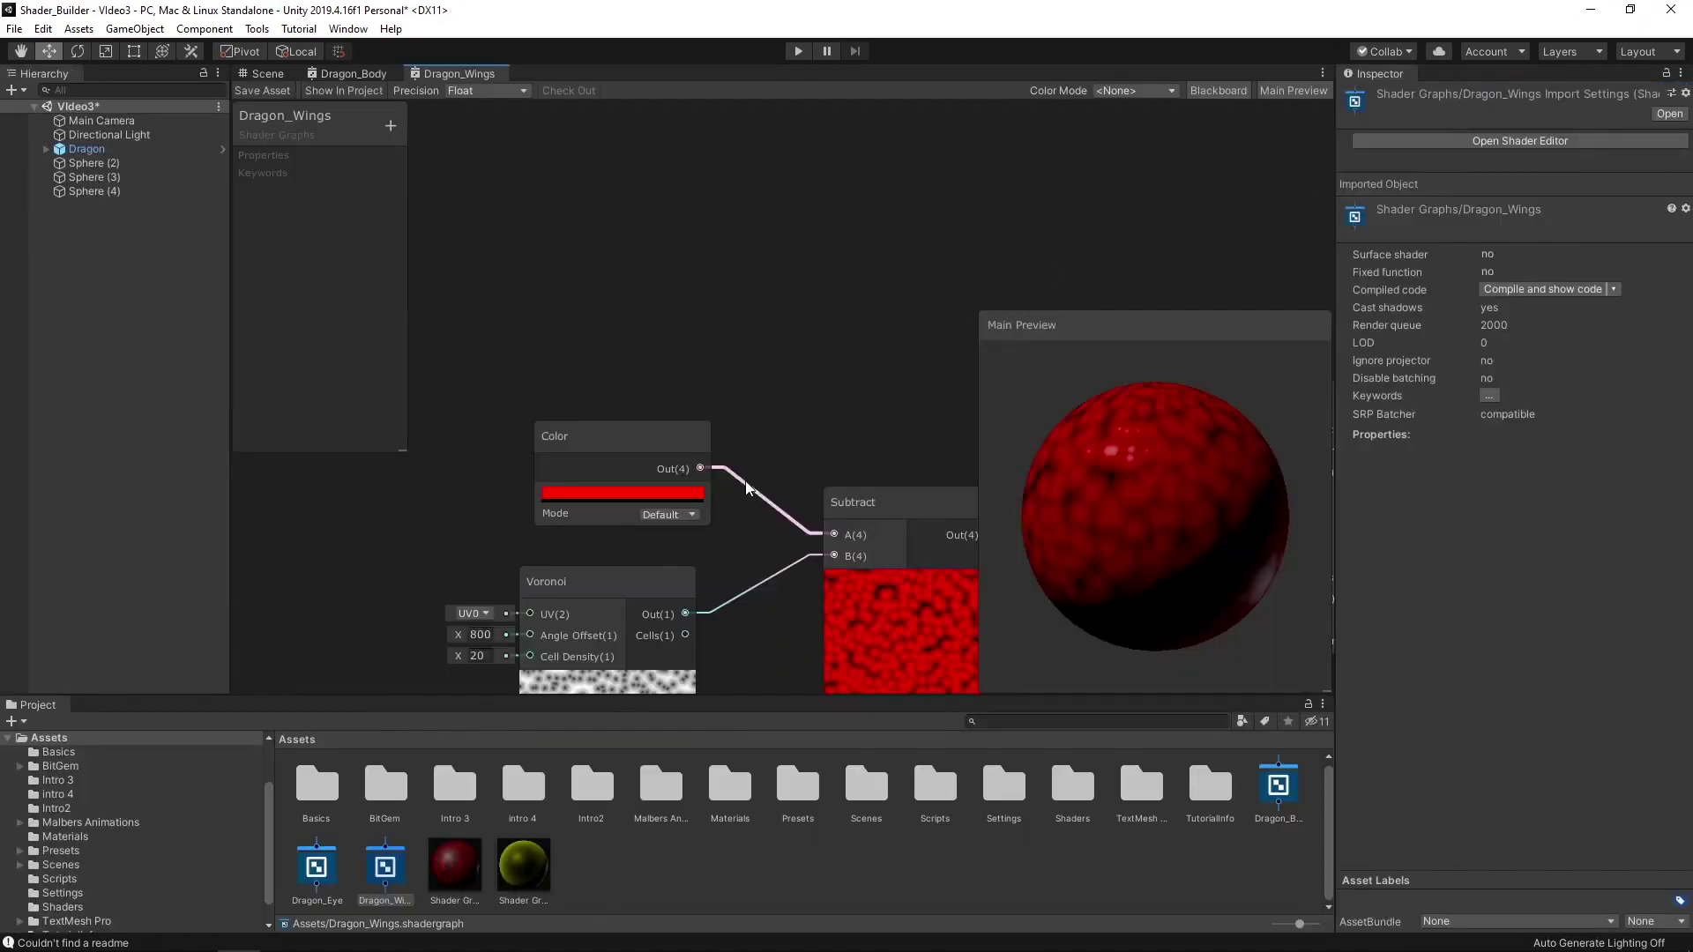
right_click(377, 879)
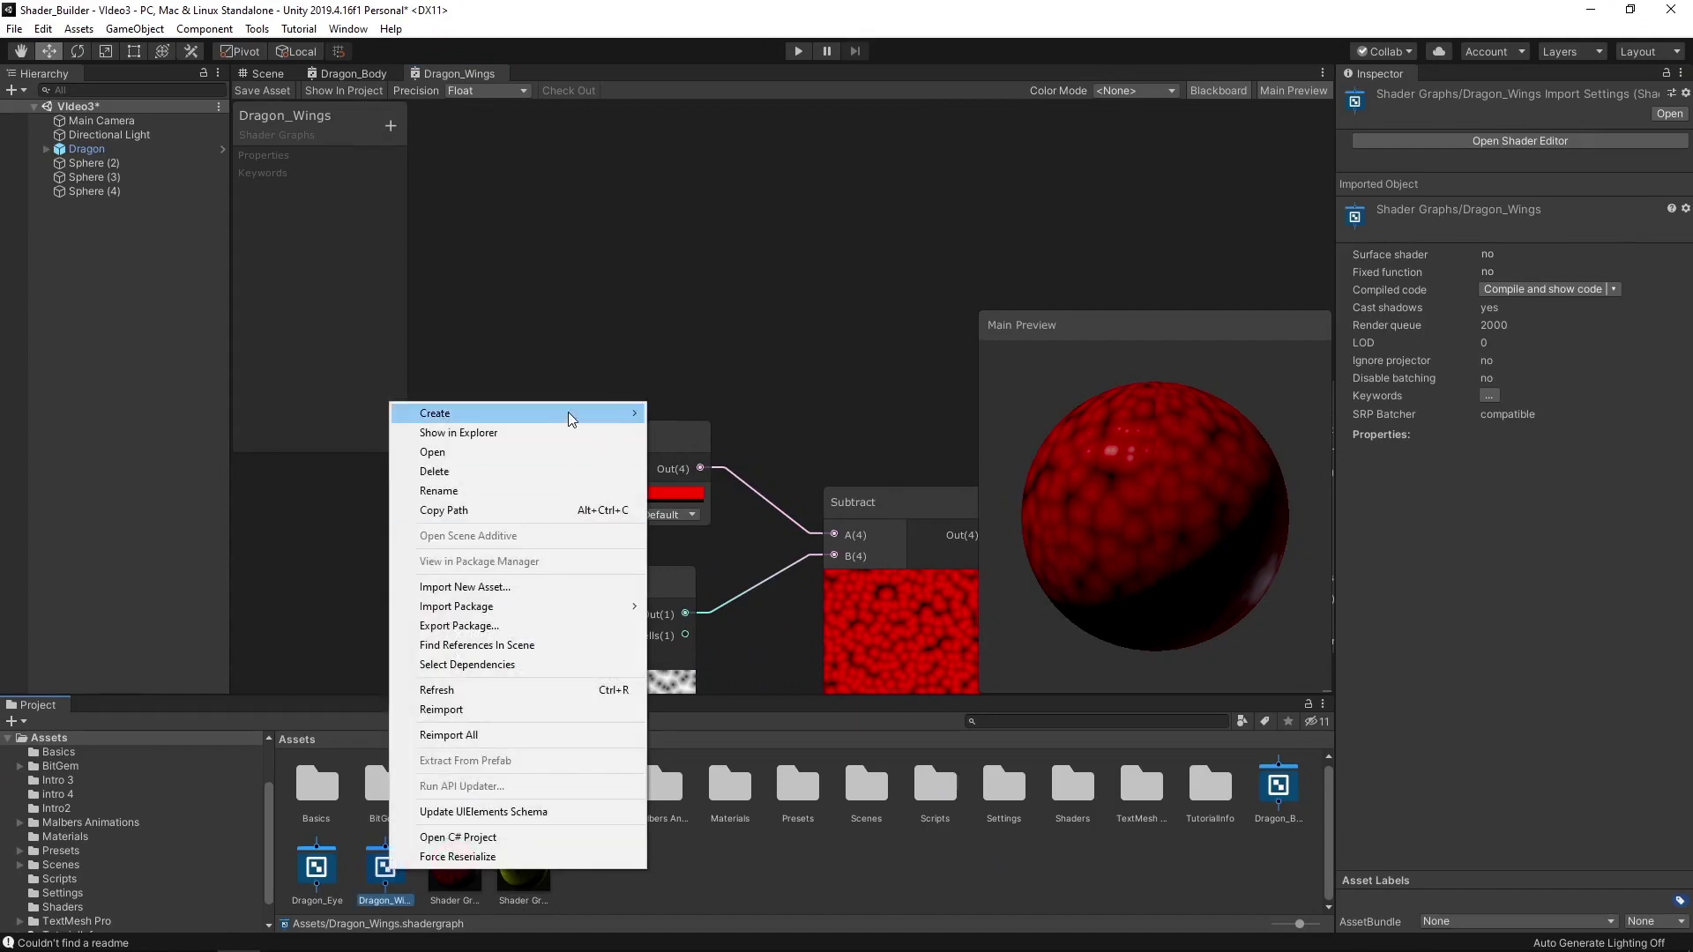
mouse_move(570, 427)
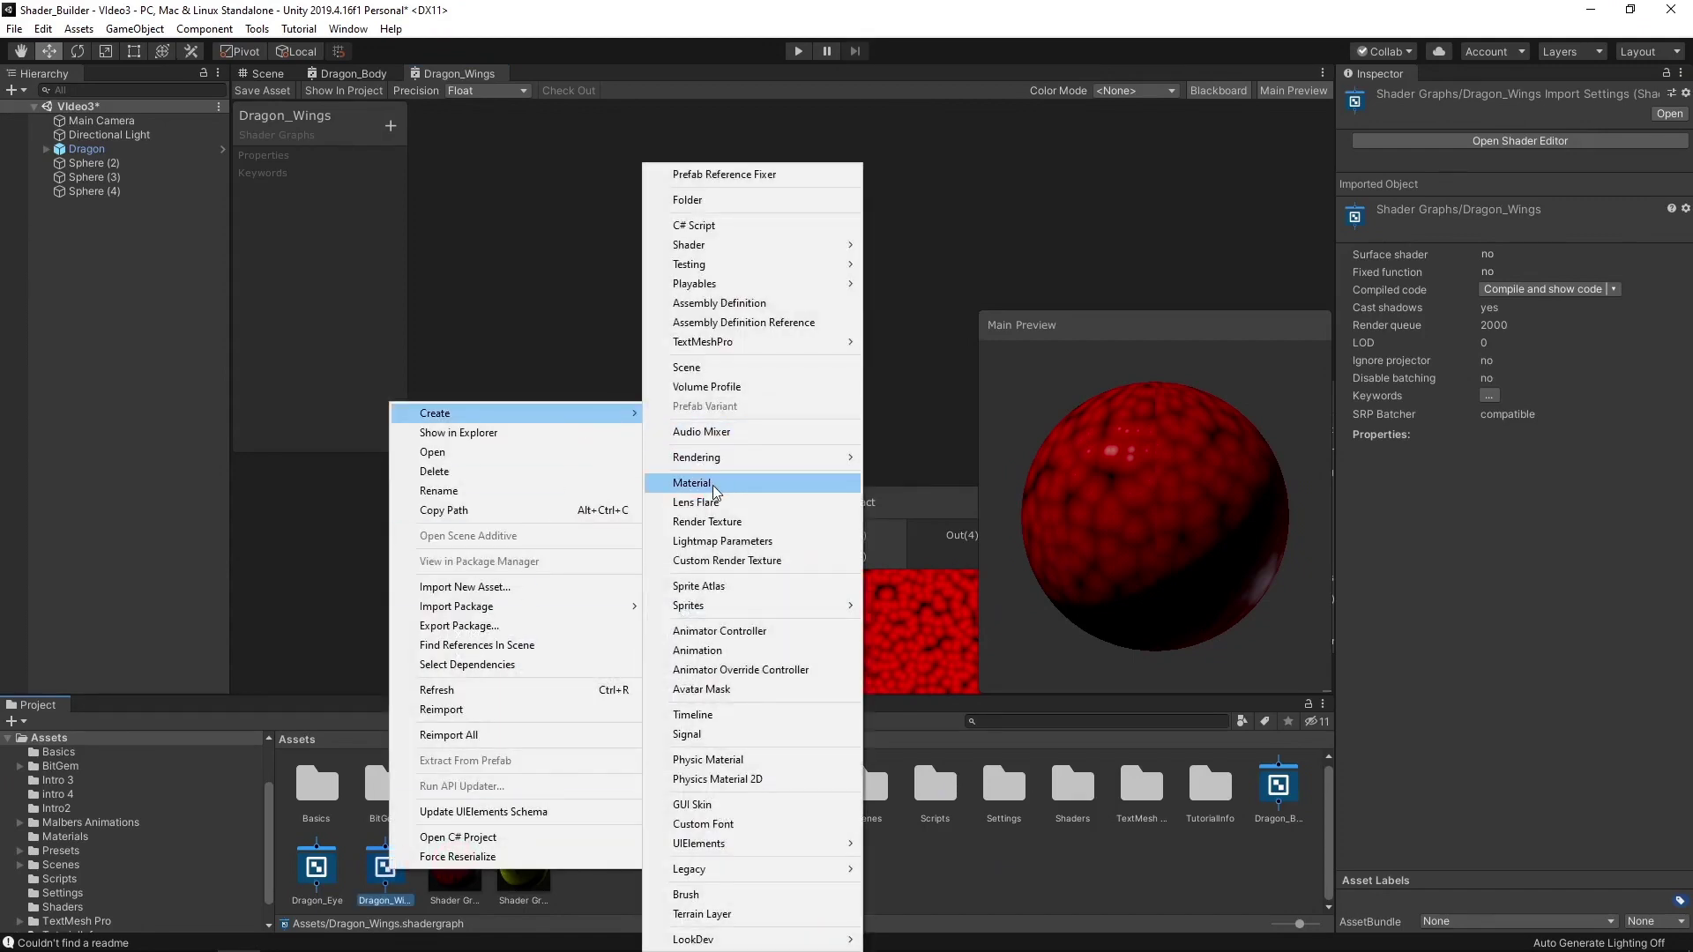
left_click(691, 482)
key("Return")
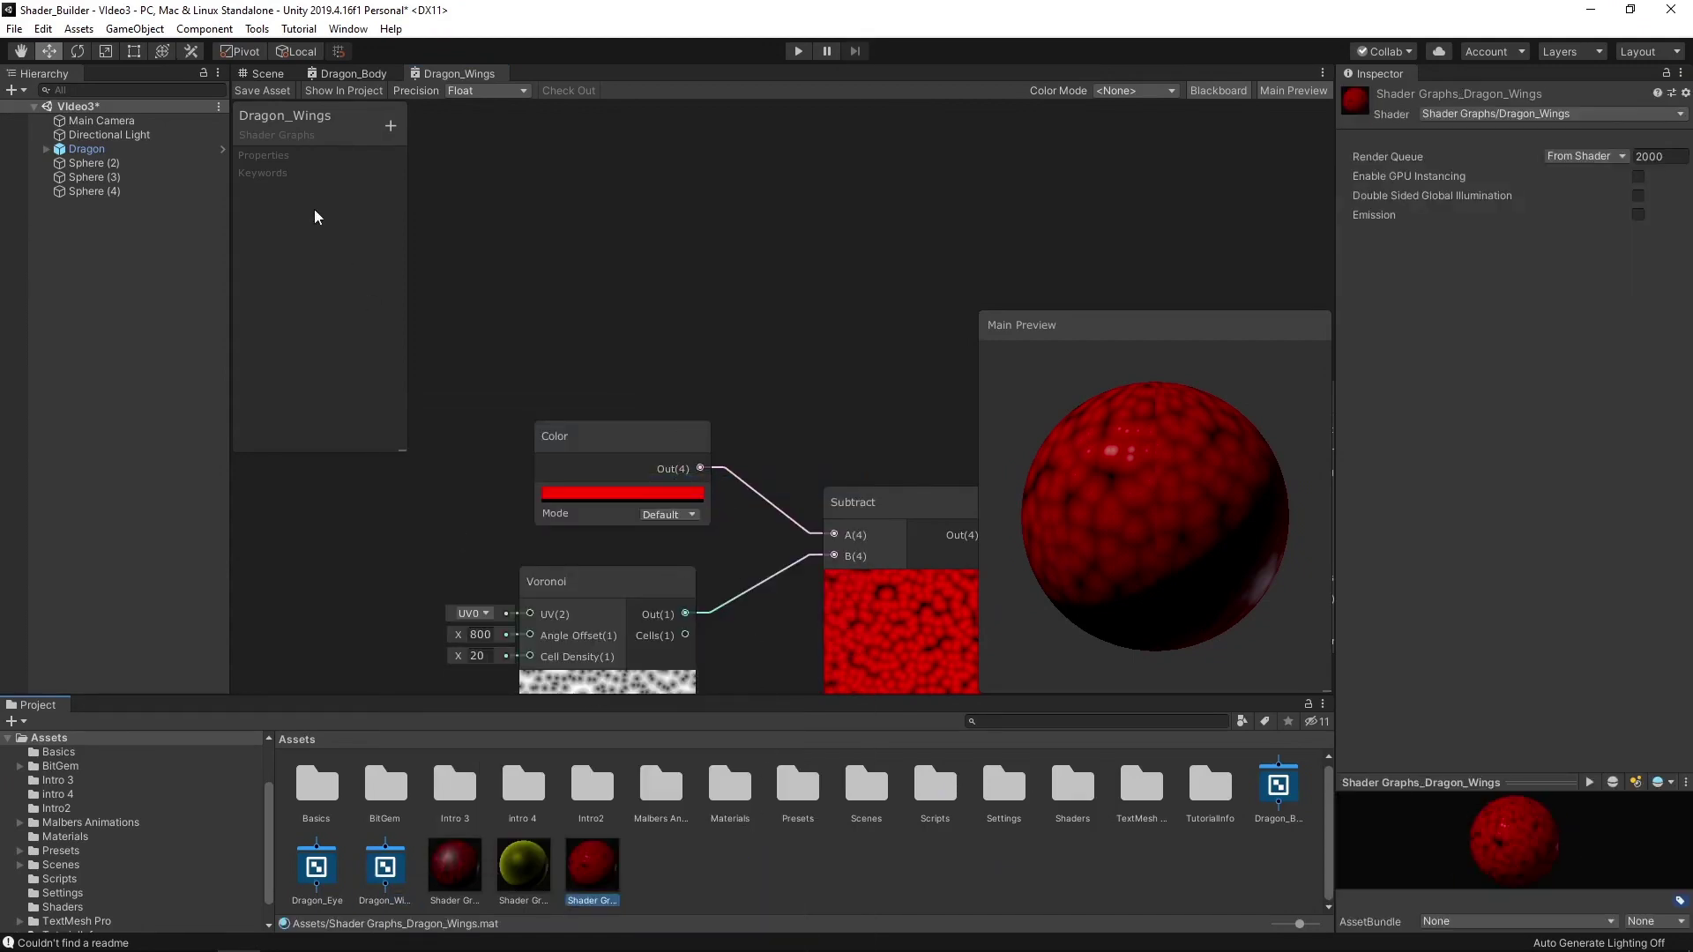
Apply the Dragon_Wings material to the grey sphere and the dragon's wings in the scene, and start play mode
left_click(276, 78)
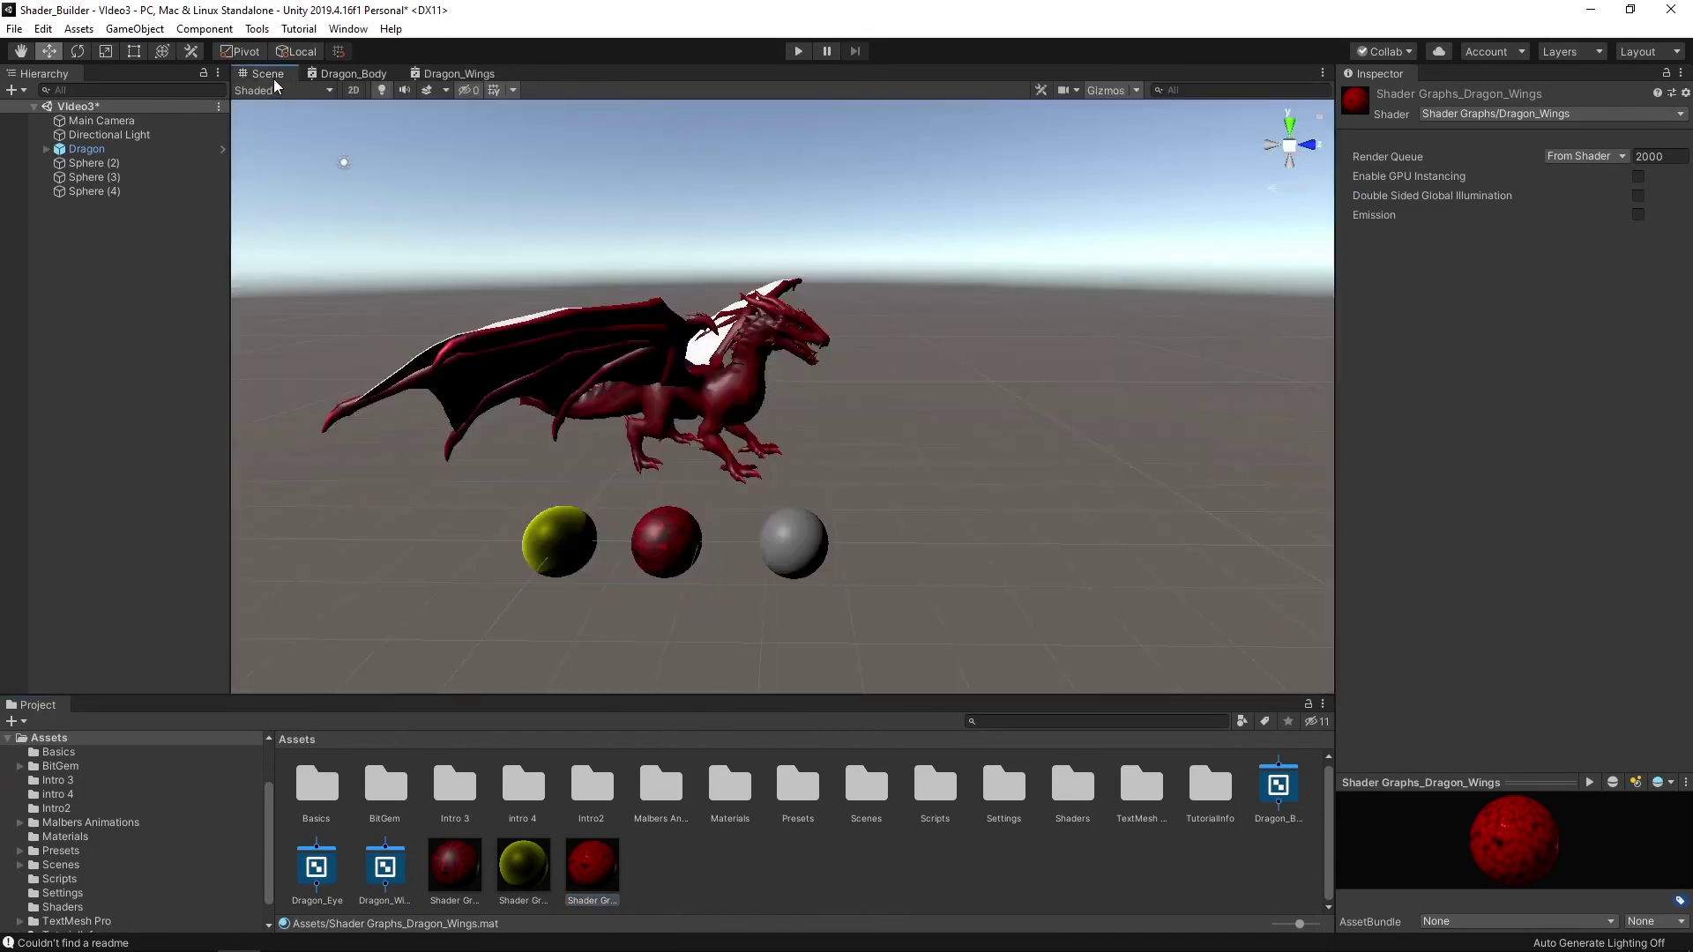
left_click_drag(754, 627, 792, 548)
left_click_drag(681, 624, 707, 349)
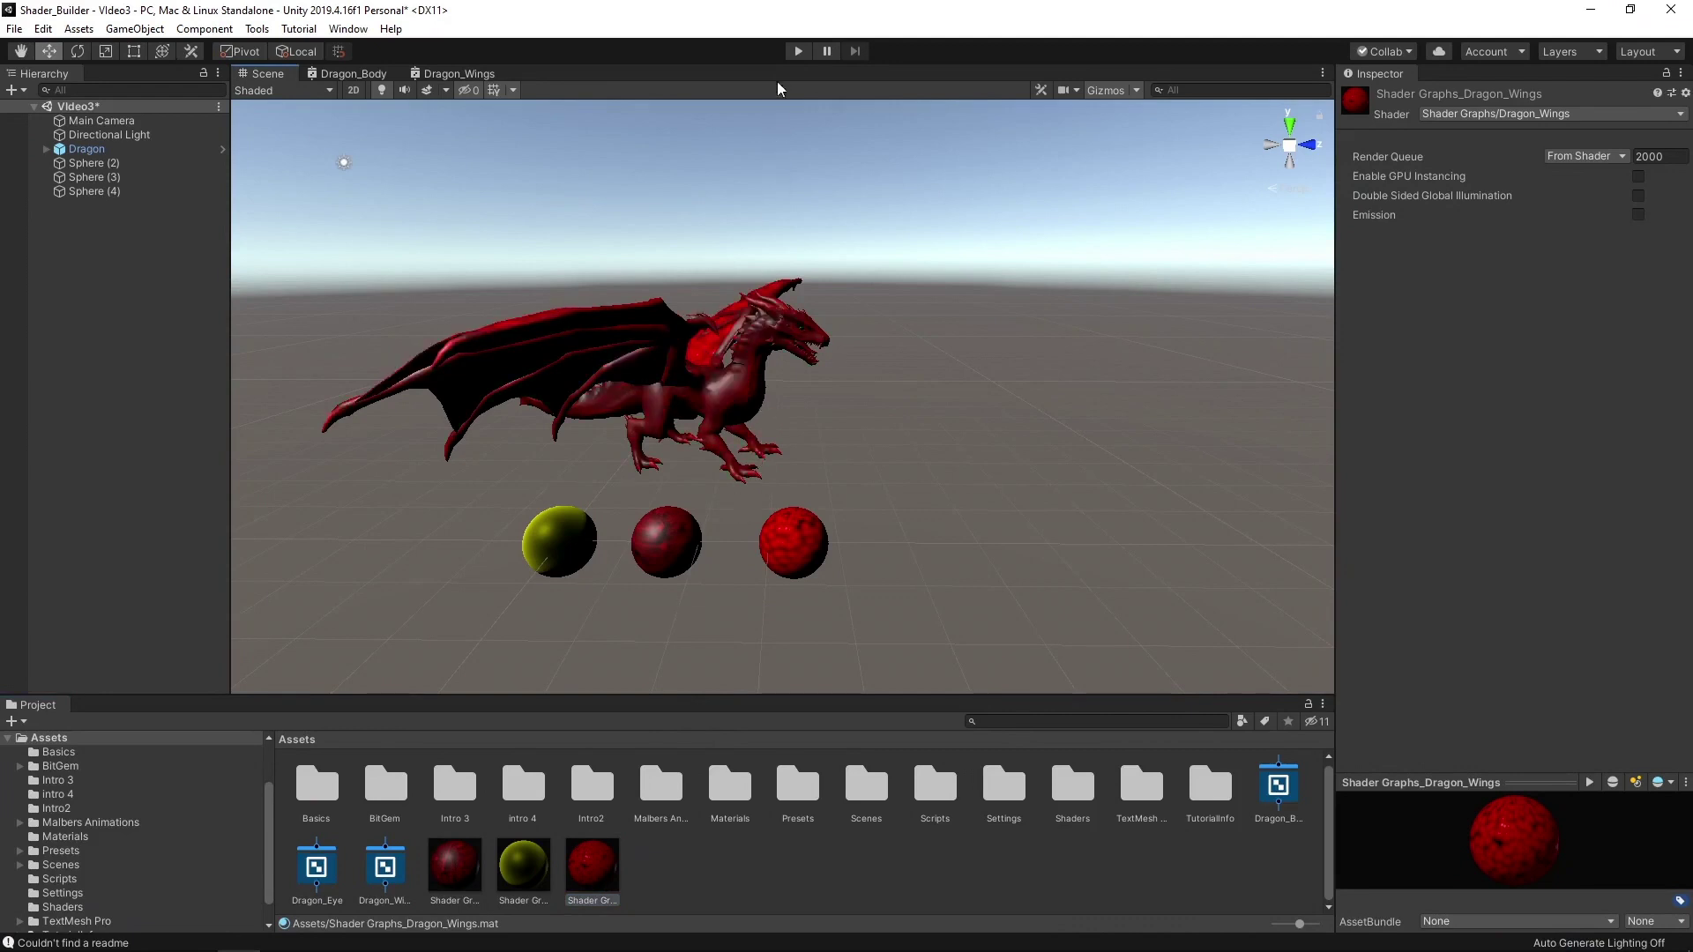
left_click(798, 52)
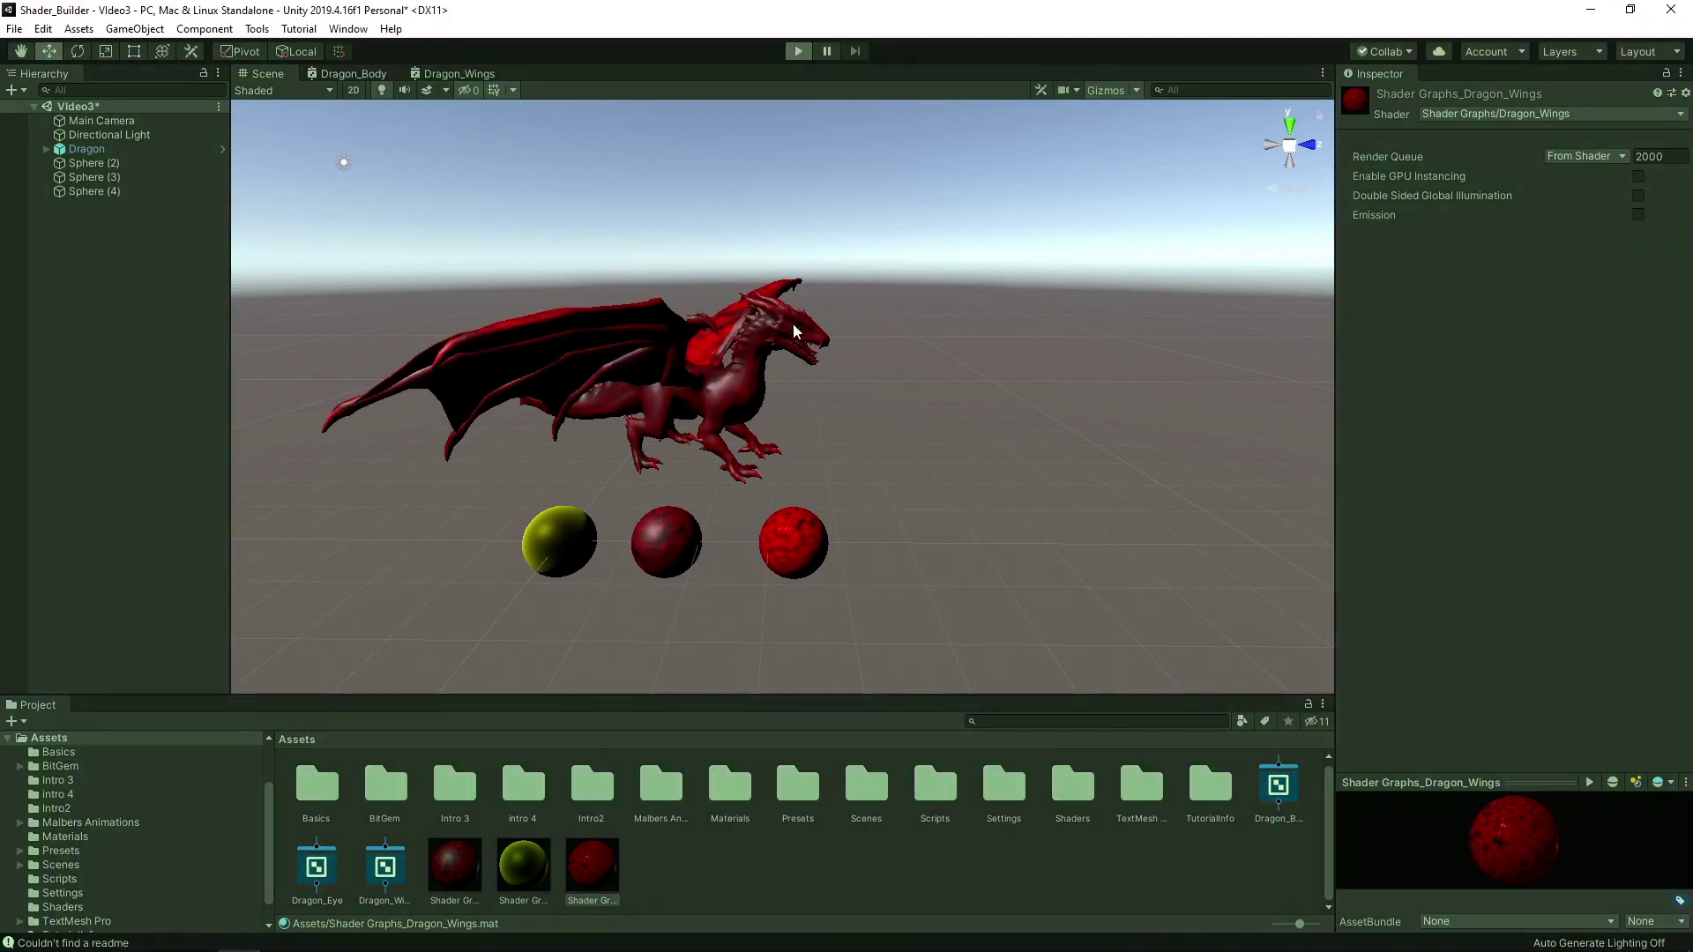